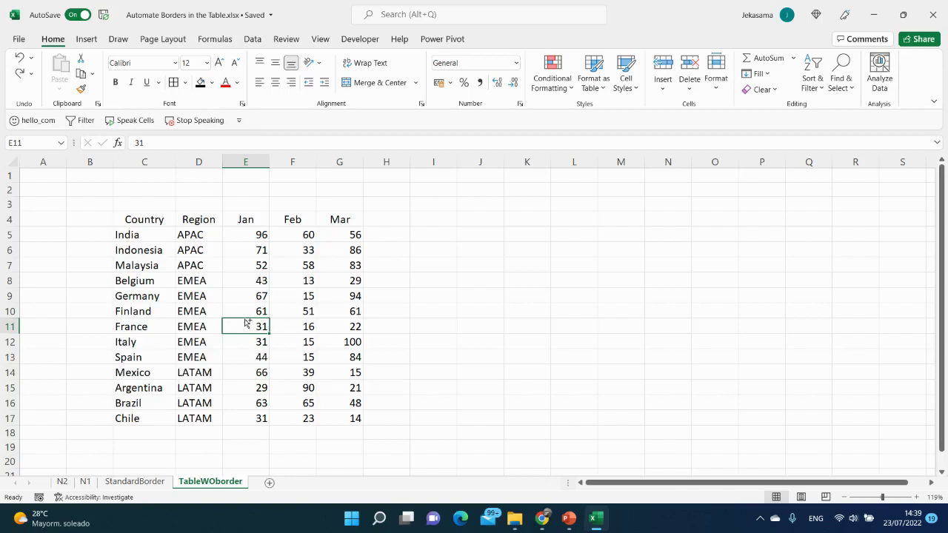
Step: Apply all borders to the whole country data range C4:G17 on the TableWOborder sheet
key("ctrl+a")
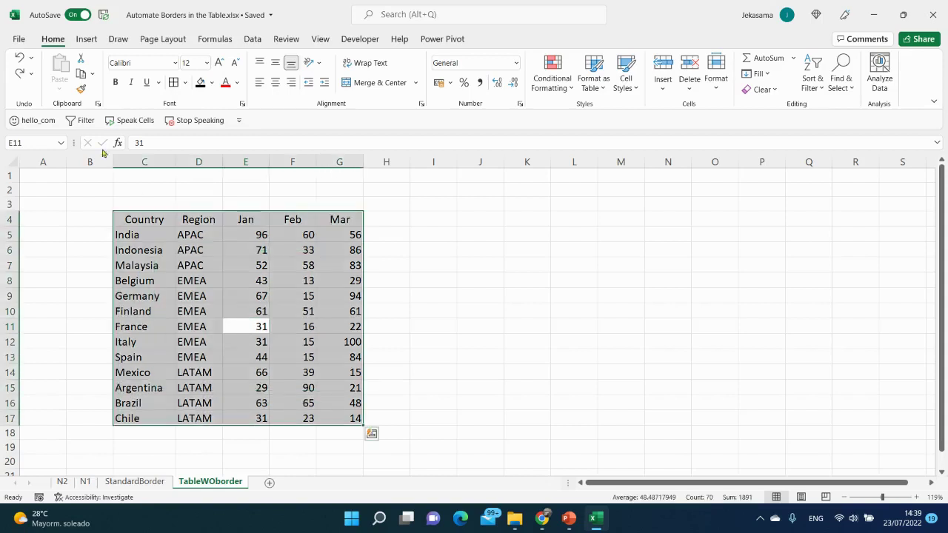
left_click(184, 83)
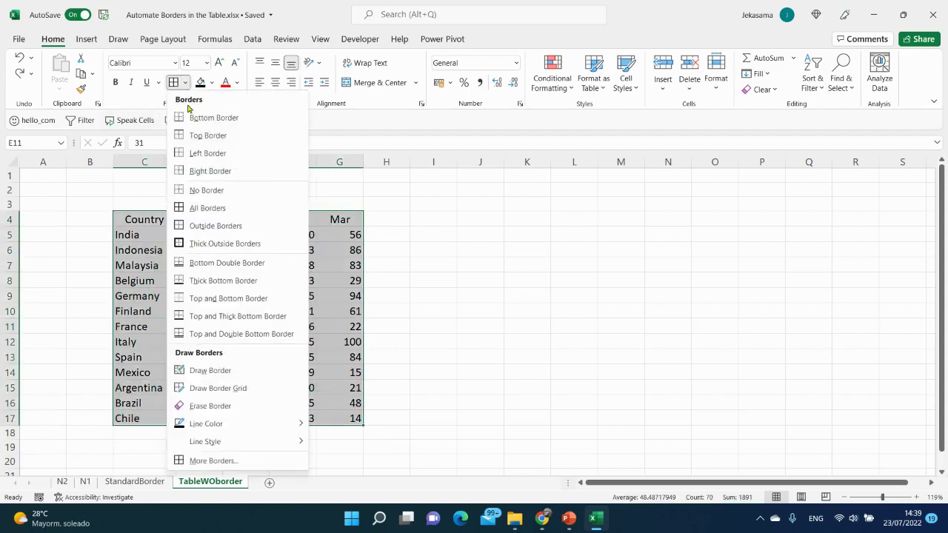
left_click(205, 214)
left_click(225, 265)
Step: Fill the header cells C4:G4 with blue
left_click_drag(144, 219, 340, 219)
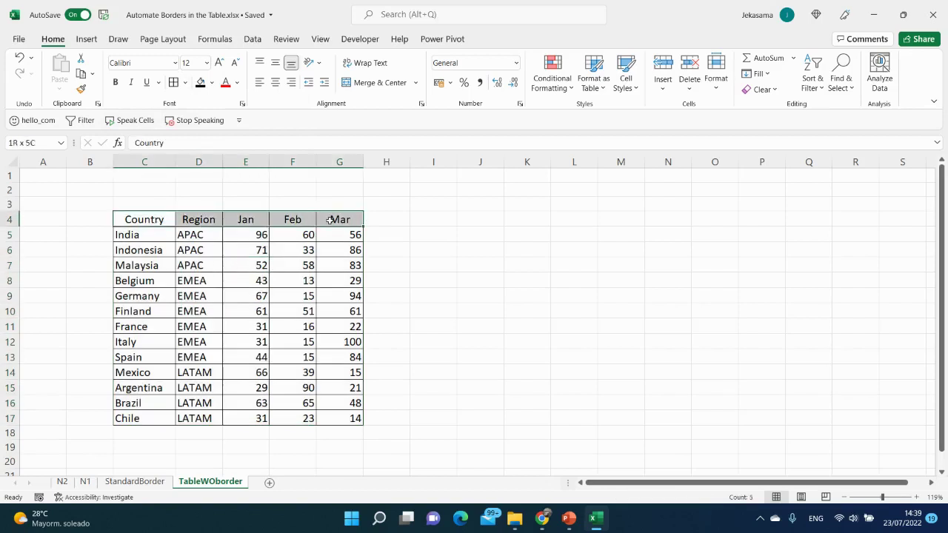
left_click(212, 83)
left_click(238, 114)
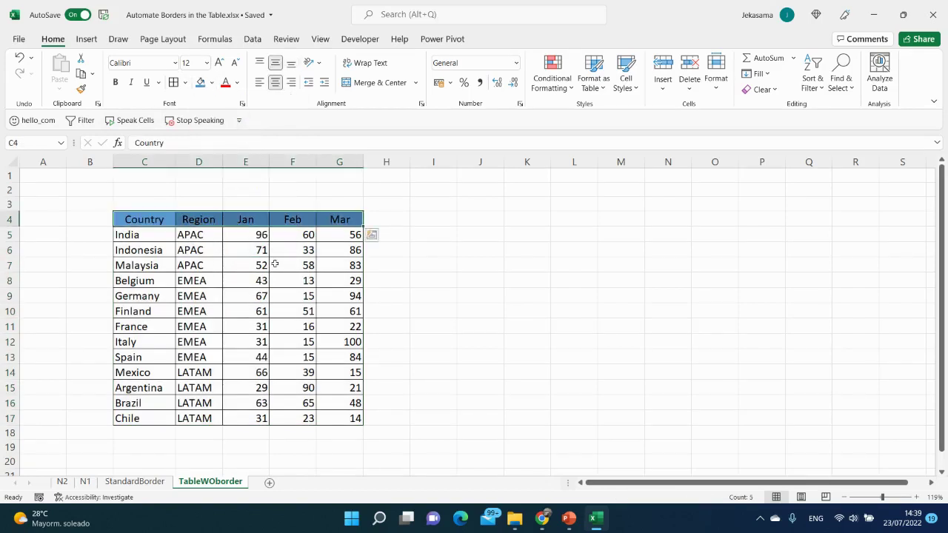
left_click(275, 264)
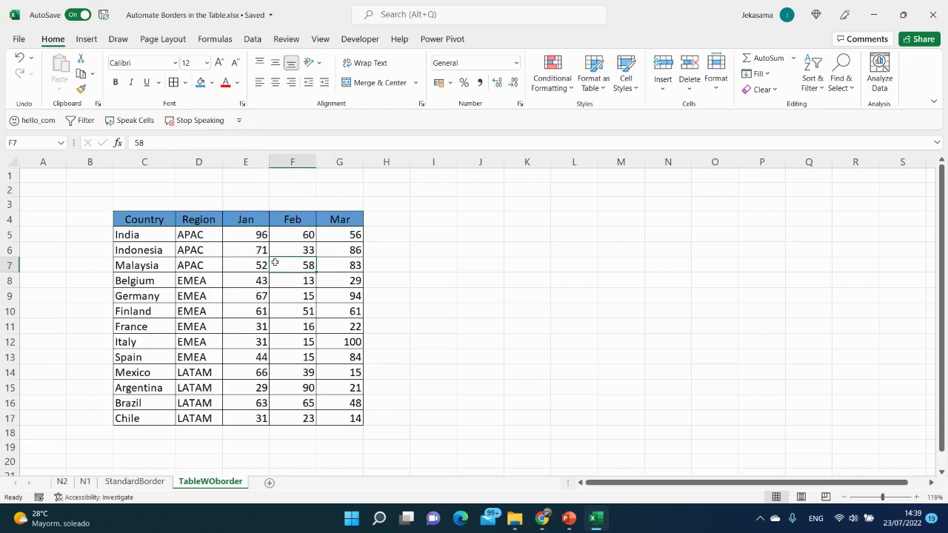
Step: On the N2 sheet, filter the table with the region slicer by APAC, EMEA and LATAM in turn
left_click(62, 482)
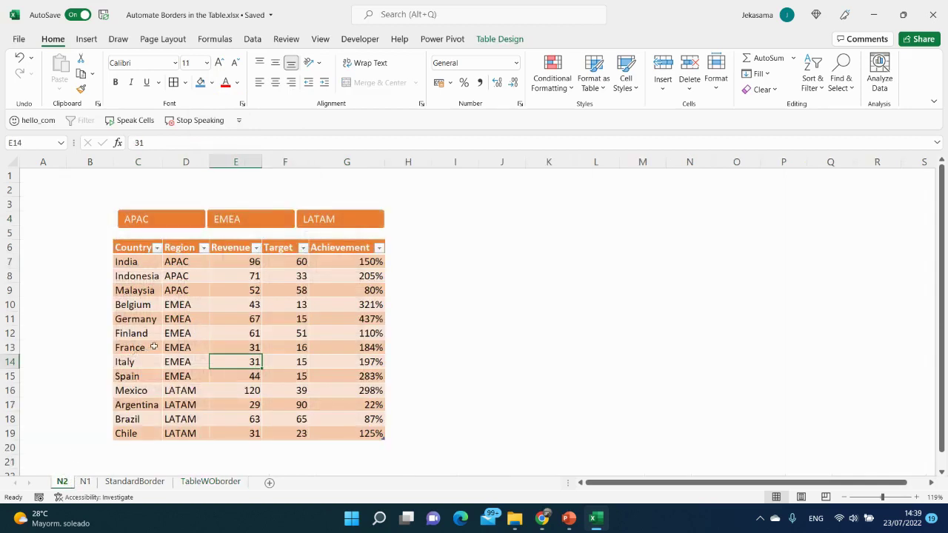
left_click(182, 224)
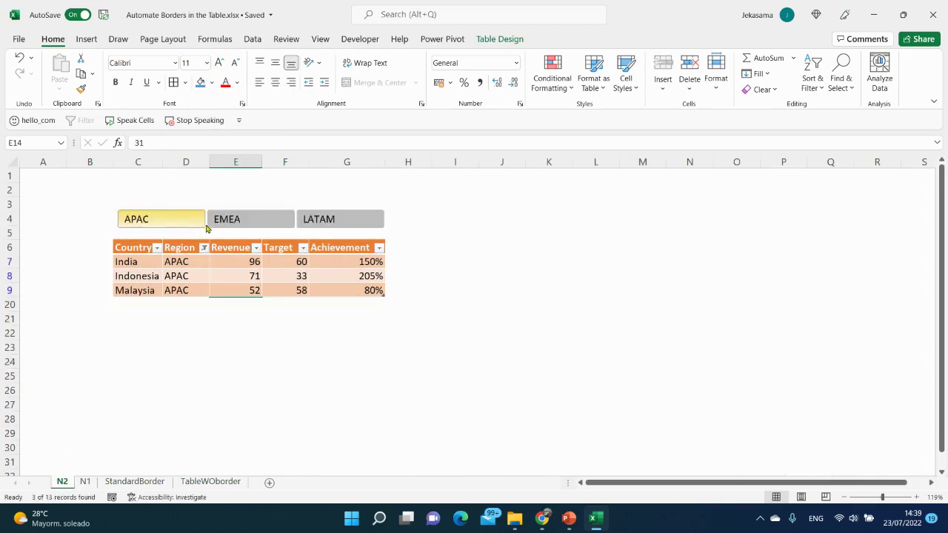
left_click(221, 224)
left_click(329, 225)
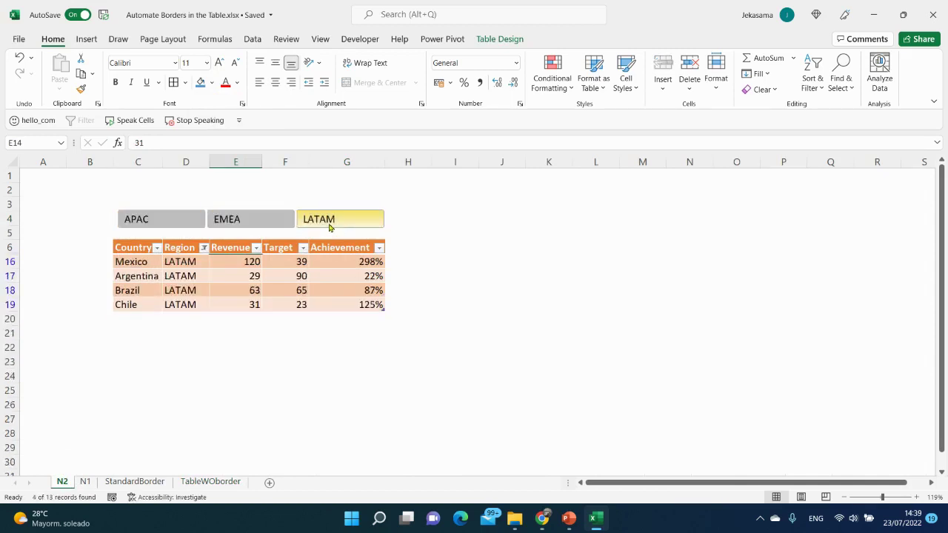
left_click(194, 228, "shift")
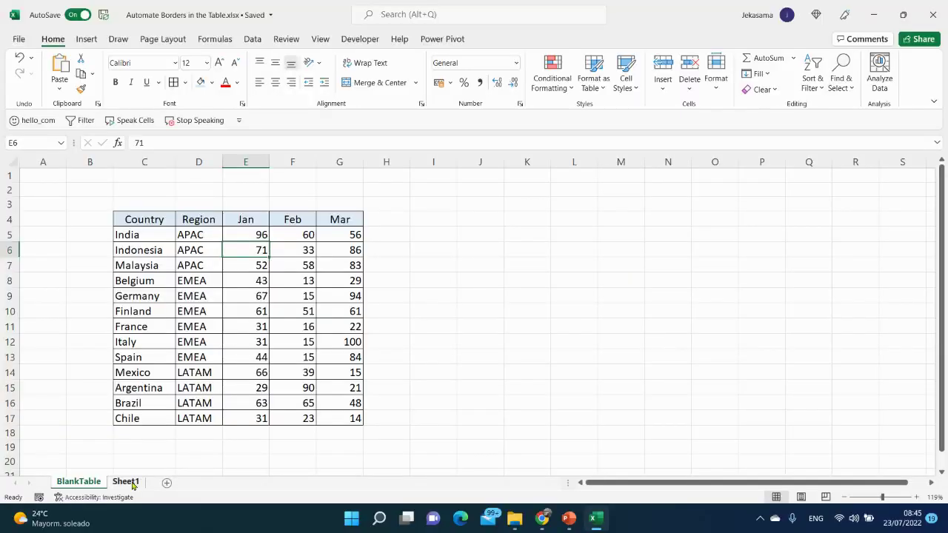
Step: Rename Sheet1, which holds the data without borders, as TableWOborder
left_click(132, 483)
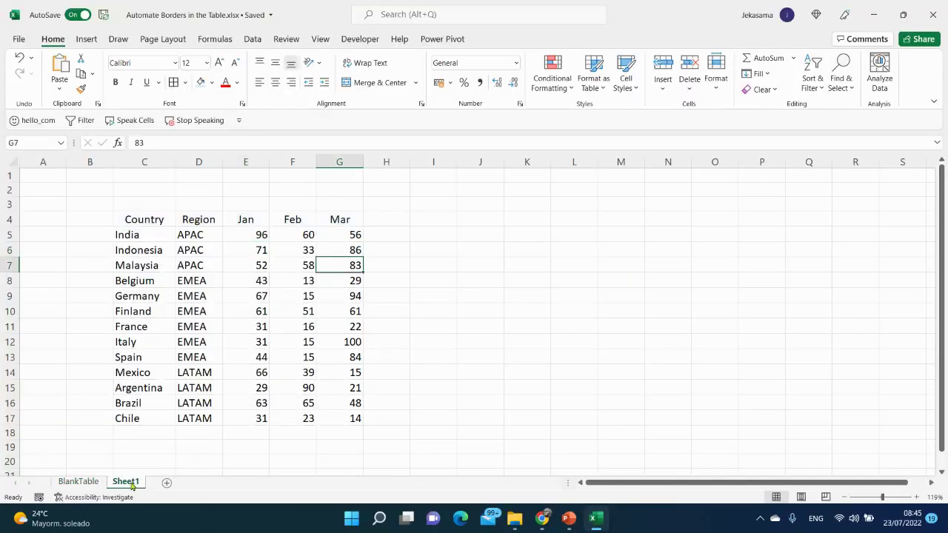
double_click(132, 483)
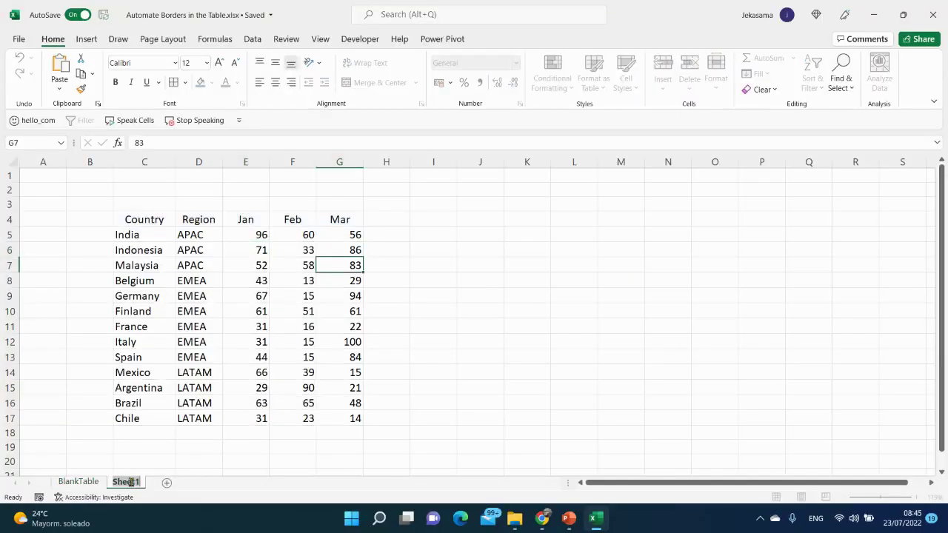
type("TableWOborder")
key("Return")
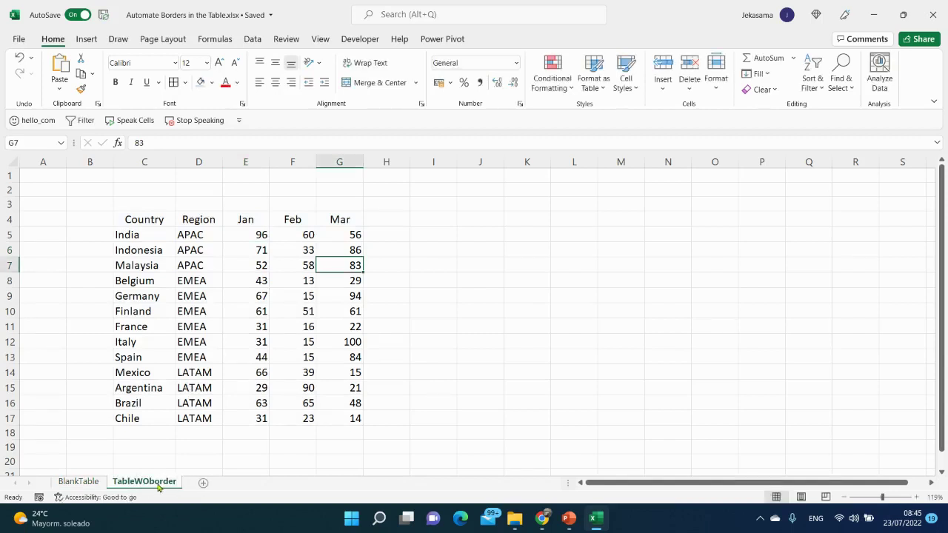
Step: Create a copy of the TableWOborder sheet before the first sheet and return to the original
right_click(157, 487)
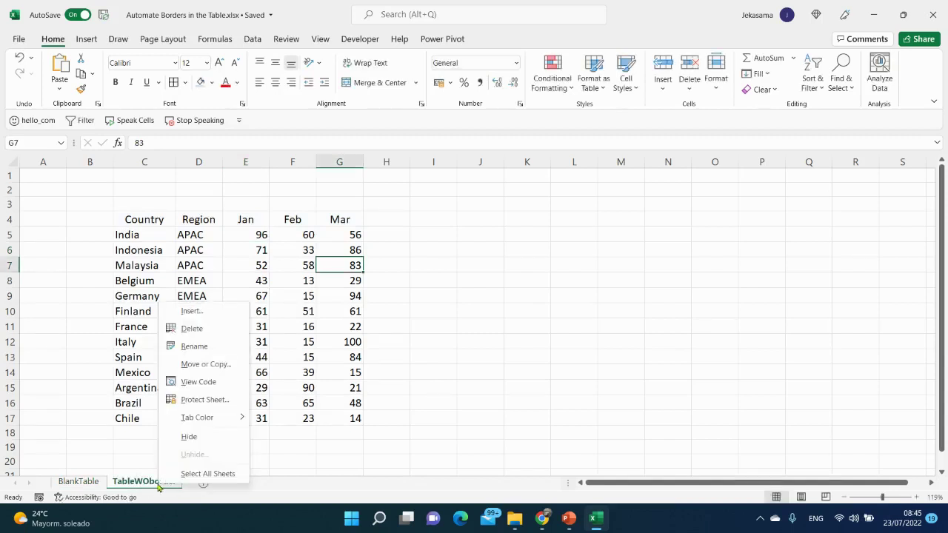
left_click(207, 364)
left_click(131, 439)
left_click(218, 464)
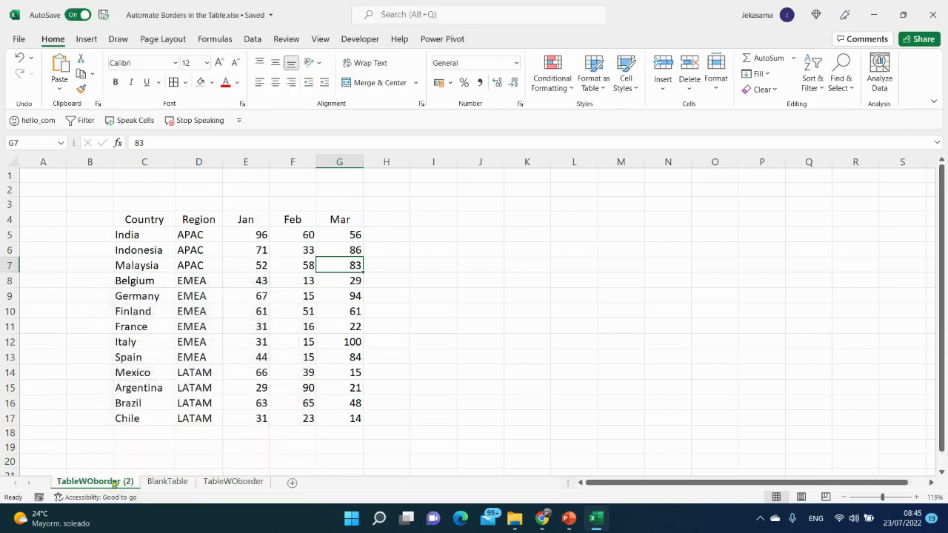
left_click(230, 485)
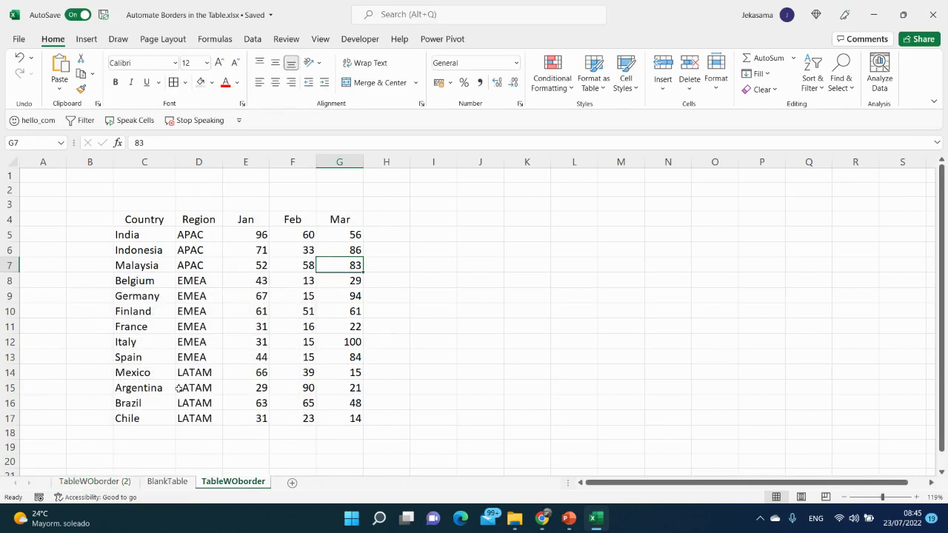
Step: Rename the BlankTable sheet as StandardBorder
left_click(175, 483)
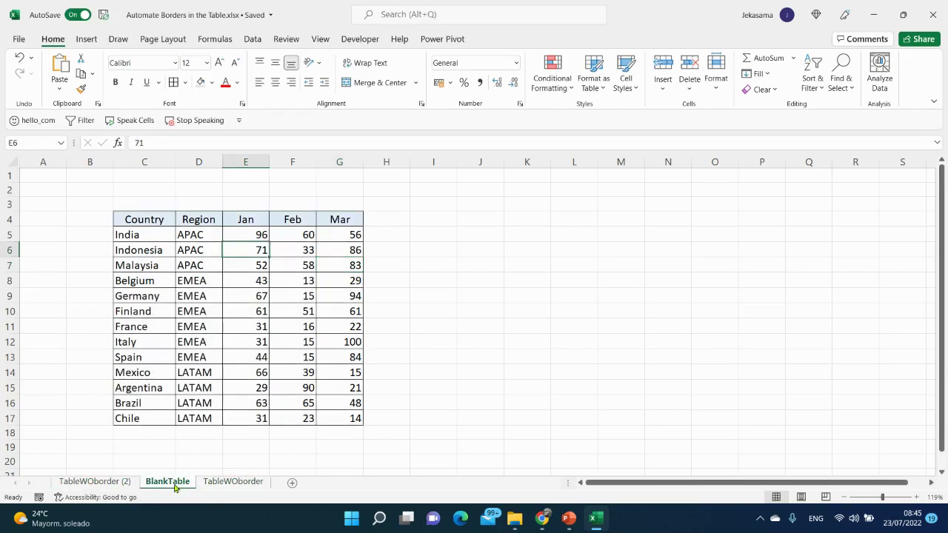
double_click(174, 482)
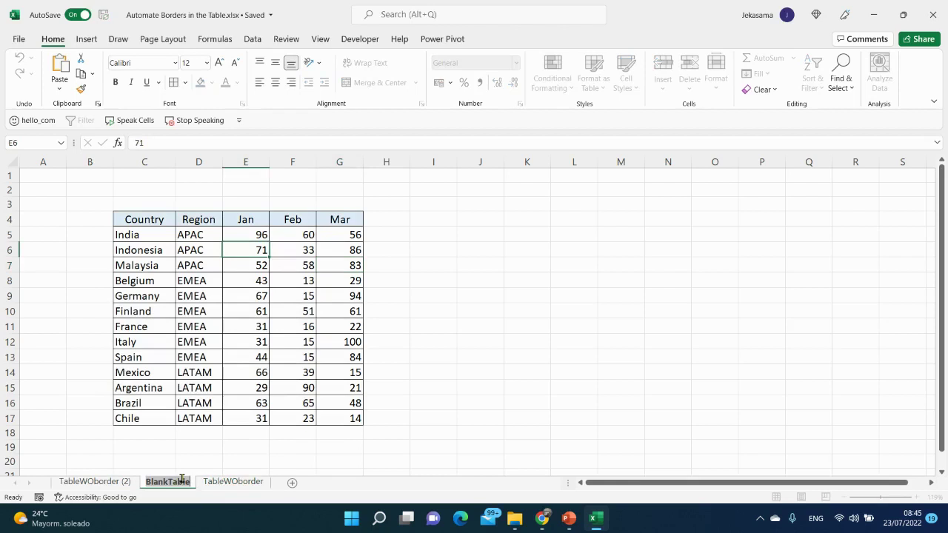
type("Stan")
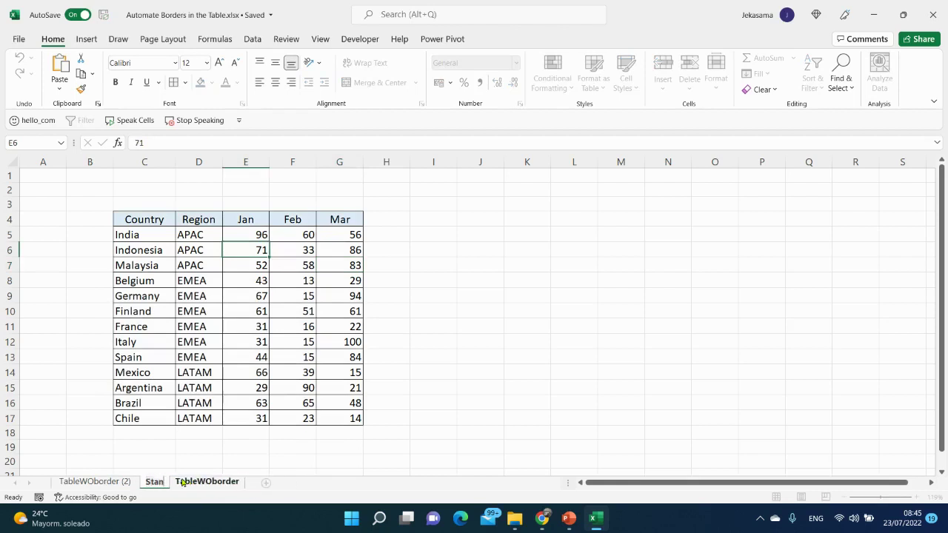
type("dard")
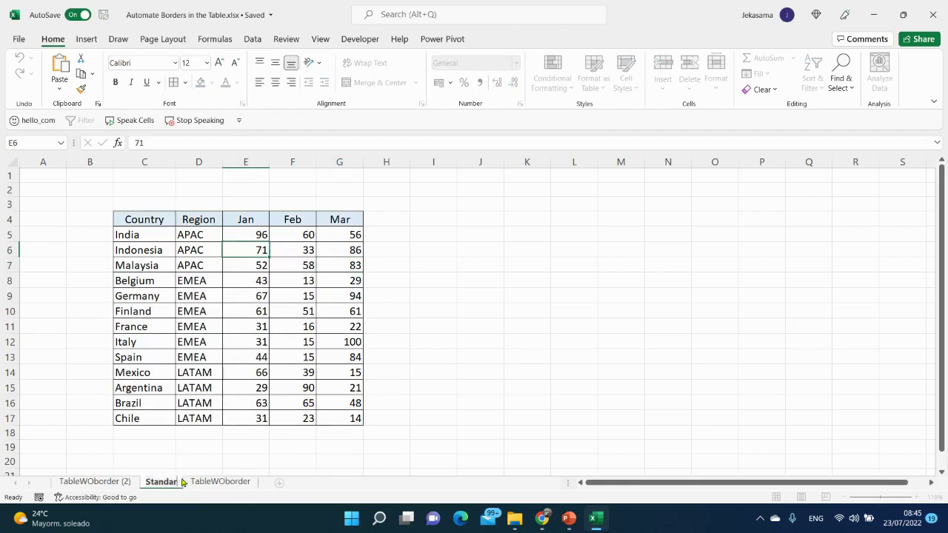
type("Border")
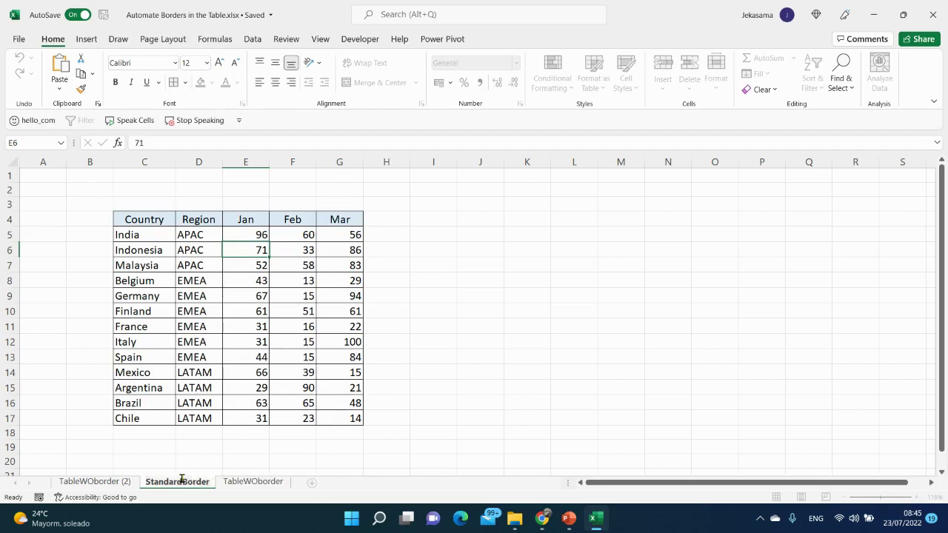
key("Return")
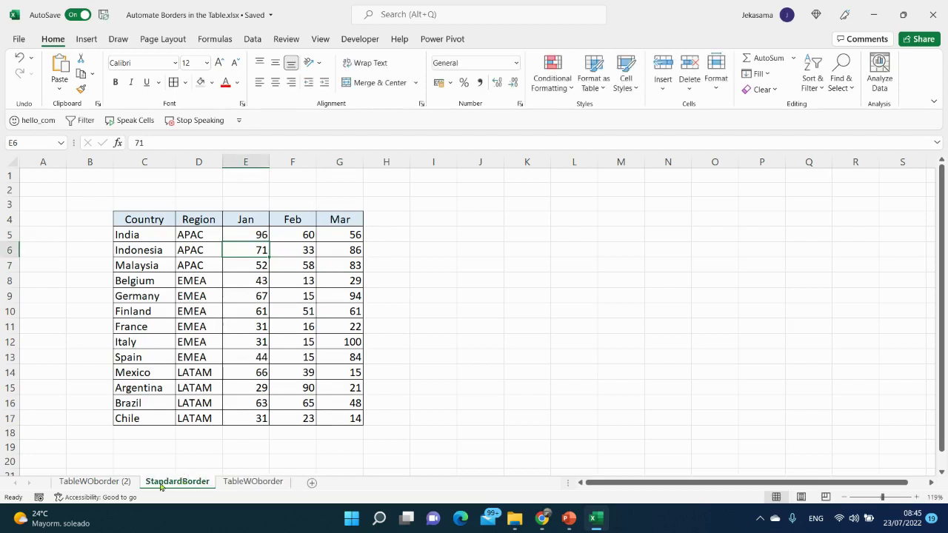
Step: Rename the copied sheet TableWOborder (2) as Sheet1
left_click(115, 482)
double_click(115, 482)
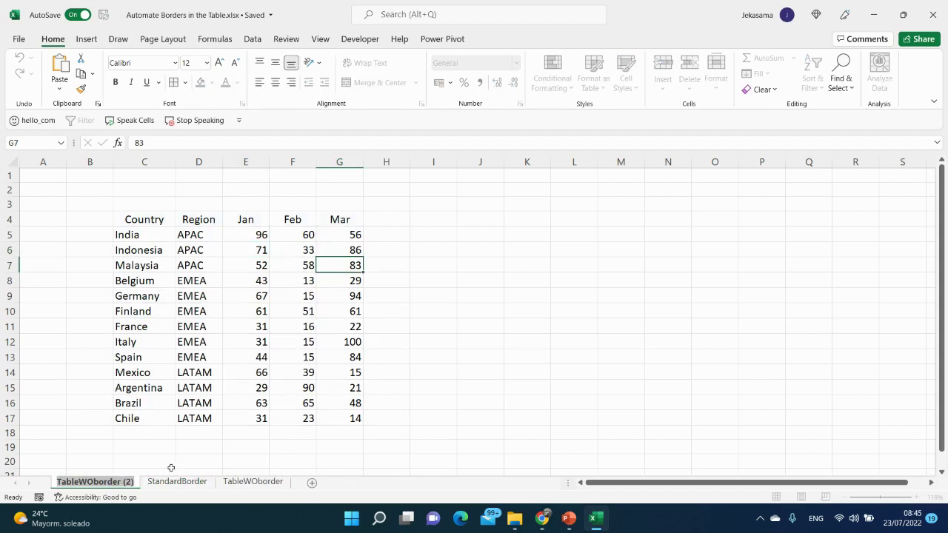
key("BackSpace")
type("Sheet1")
key("Return")
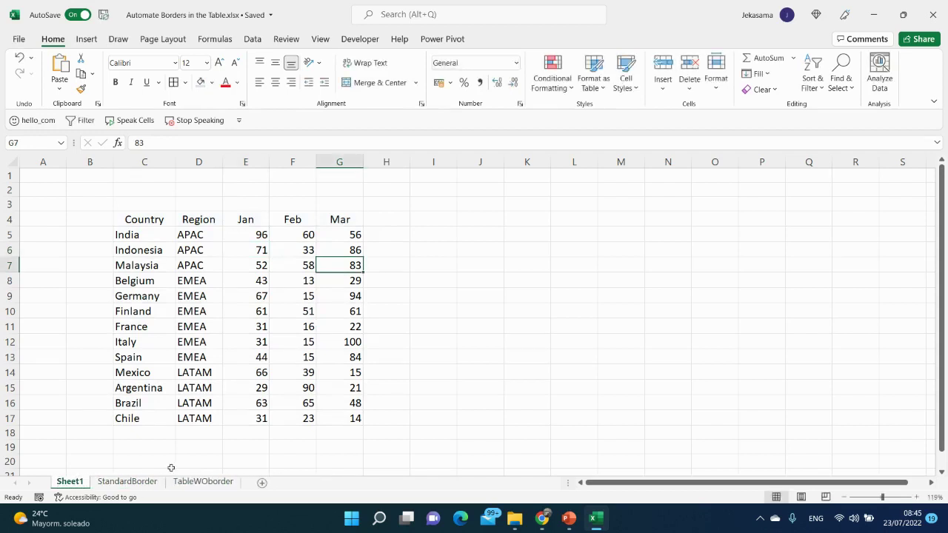
key("Down")
key("Down")
key("Down")
key("Down")
key("Down")
key("Down")
key("Down")
key("Down")
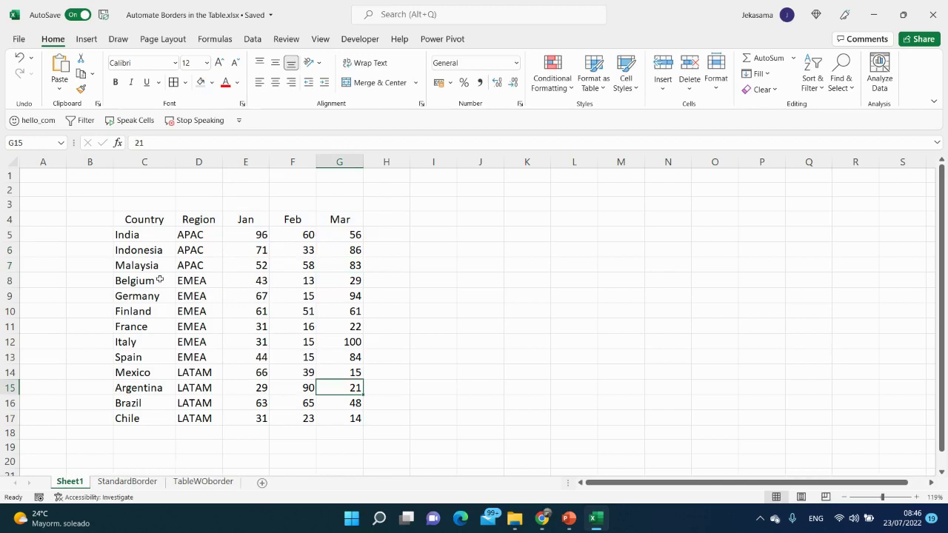
Step: Format the range C4:G17 on Sheet1 as a table with headers, using the light style with a solid blue header row
key("ctrl+a")
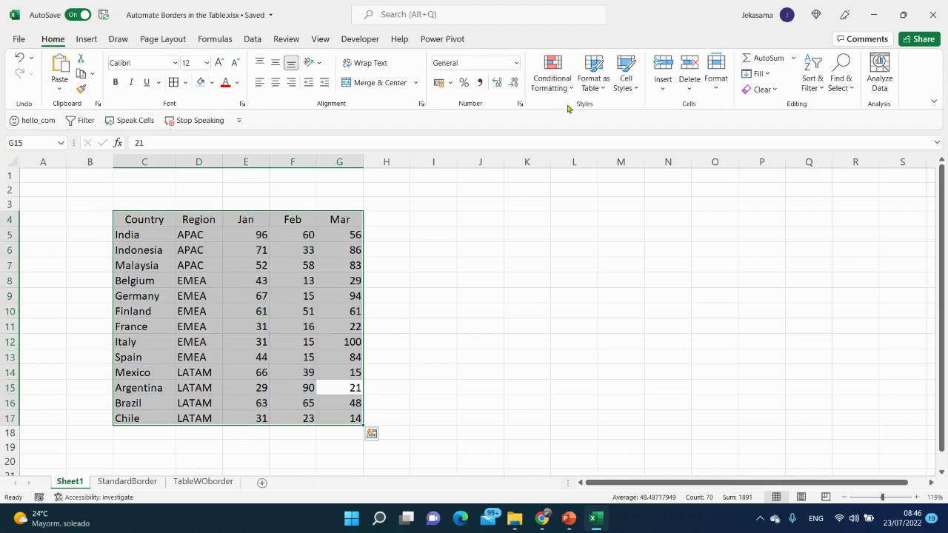
left_click(604, 92)
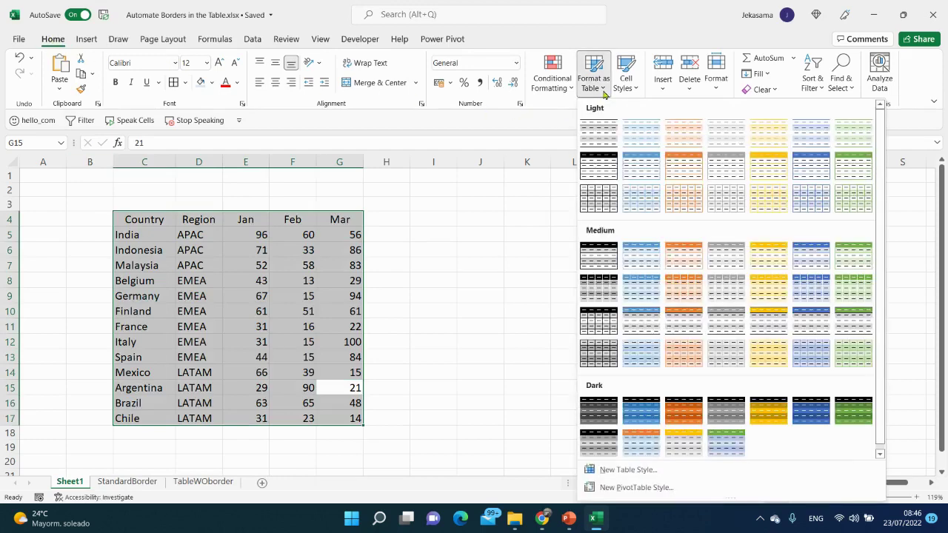
left_click(636, 164)
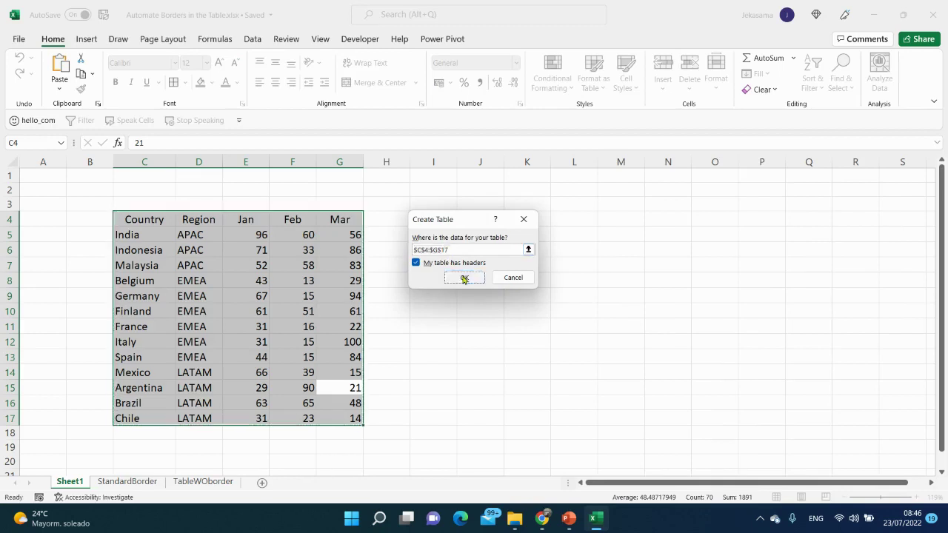
left_click(462, 277)
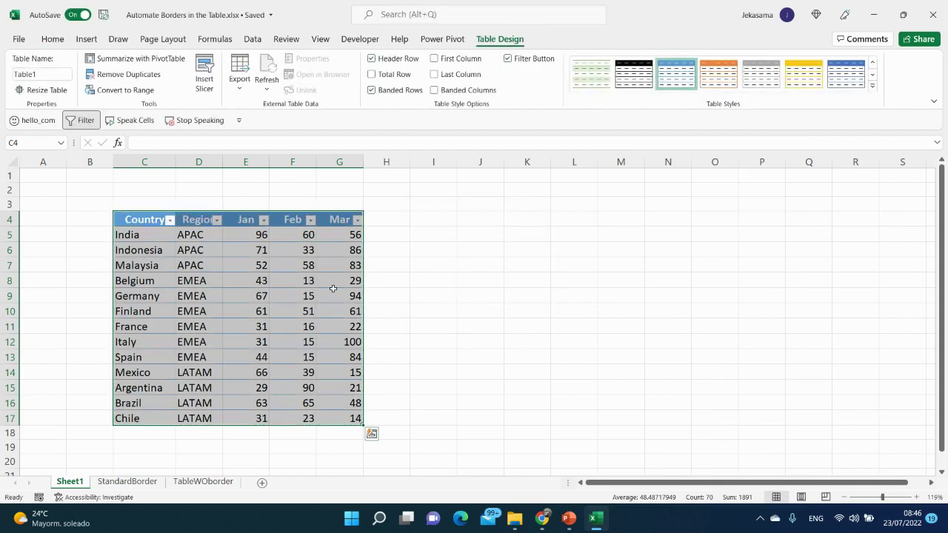
left_click(333, 290)
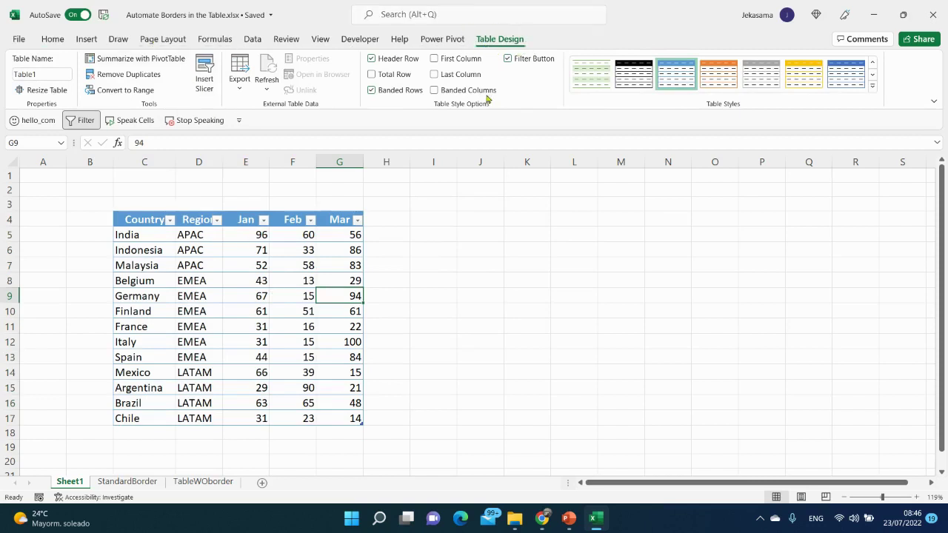
Step: Compare the manually bordered range on the StandardBorder sheet with the formatted table on Sheet1
left_click(155, 483)
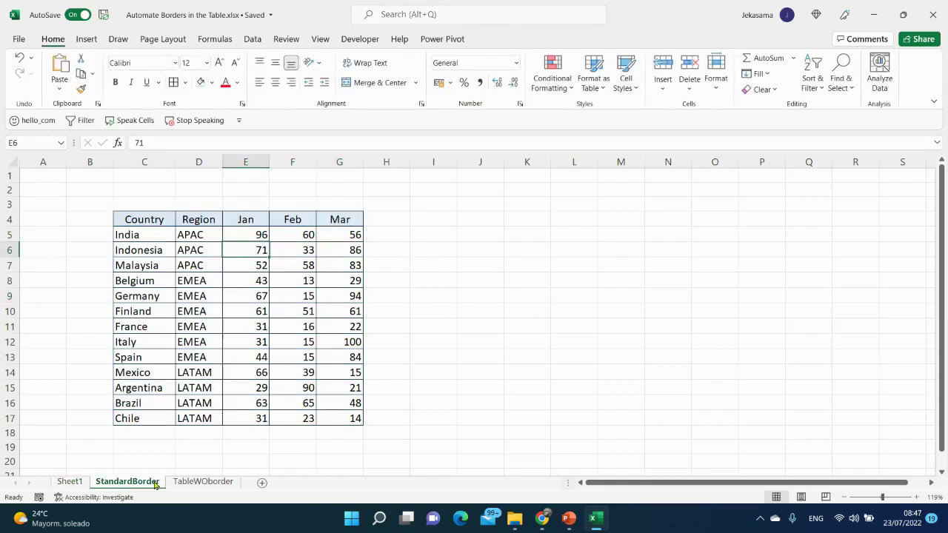
left_click(206, 326)
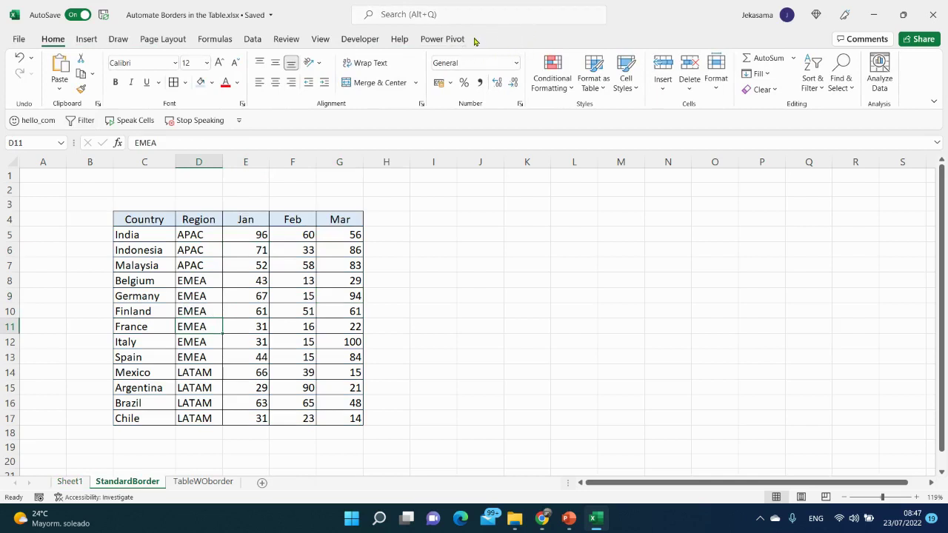
left_click(74, 483)
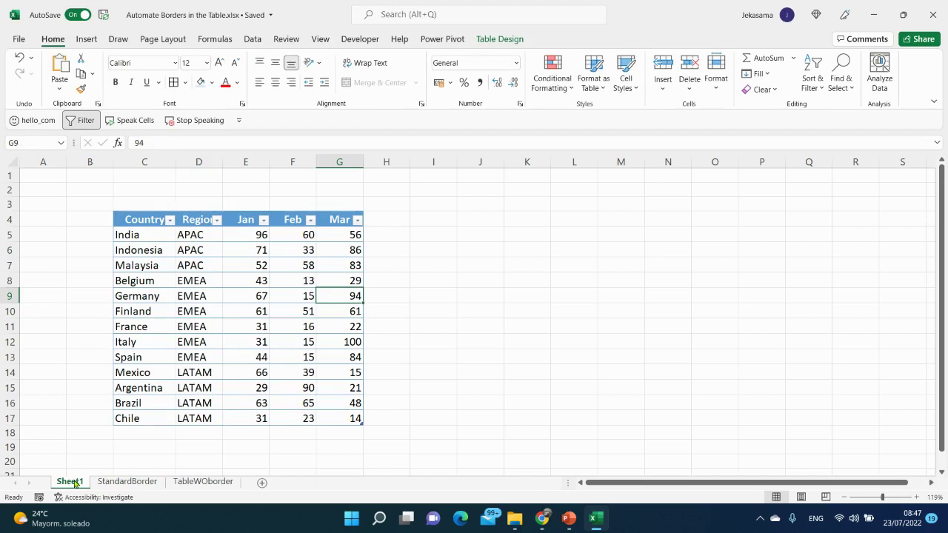
Step: Rename Sheet1, which holds the formatted table, as N1
double_click(74, 482)
type("N1")
key("Return")
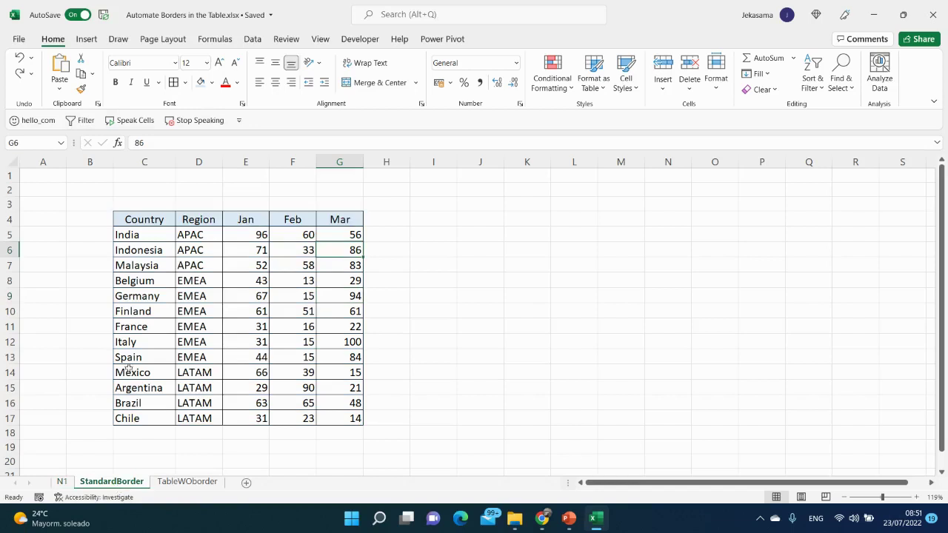
Step: Create a copy of the StandardBorder sheet and place it before N1
left_click(234, 347)
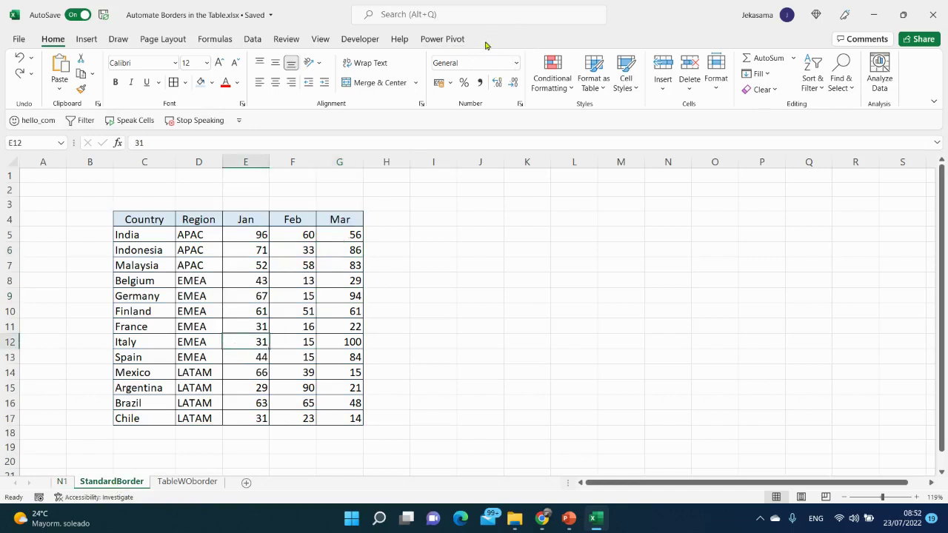
right_click(137, 483)
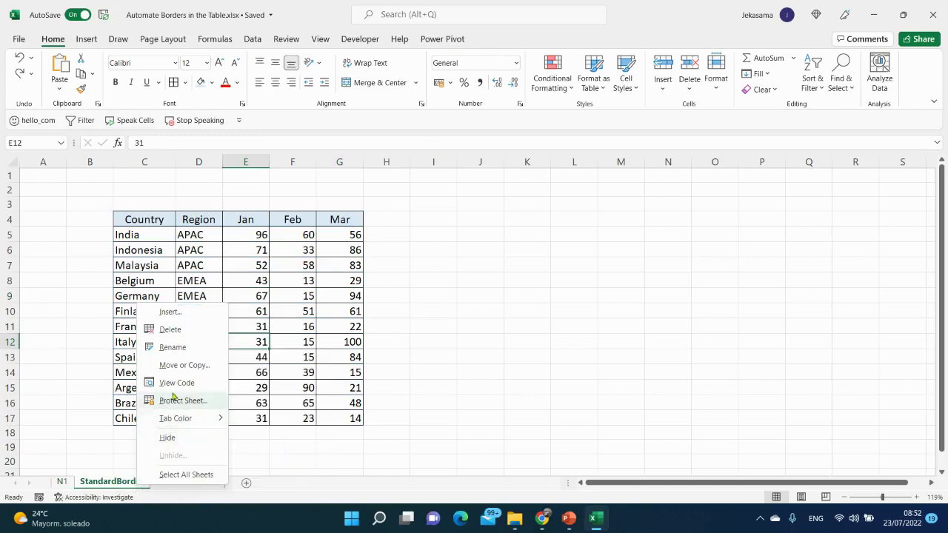
left_click(181, 365)
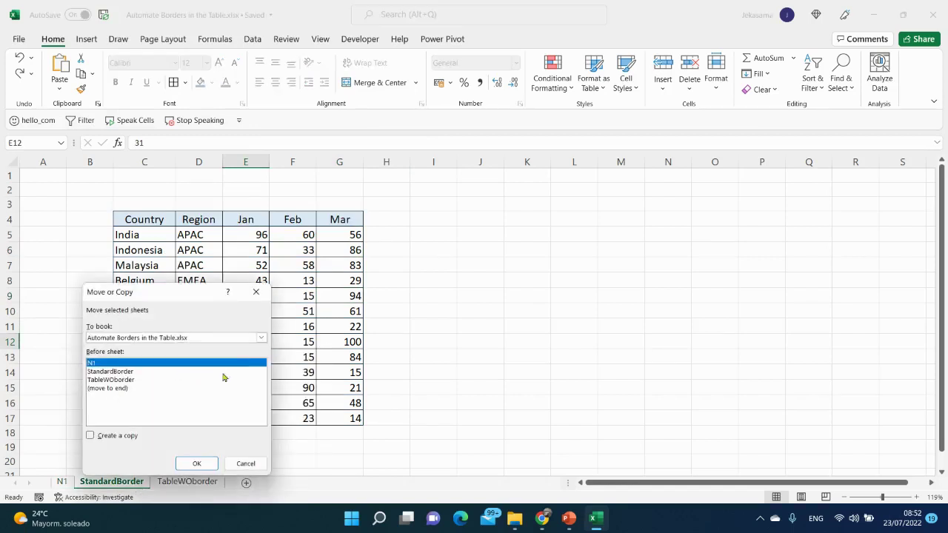
left_click(92, 436)
left_click(196, 463)
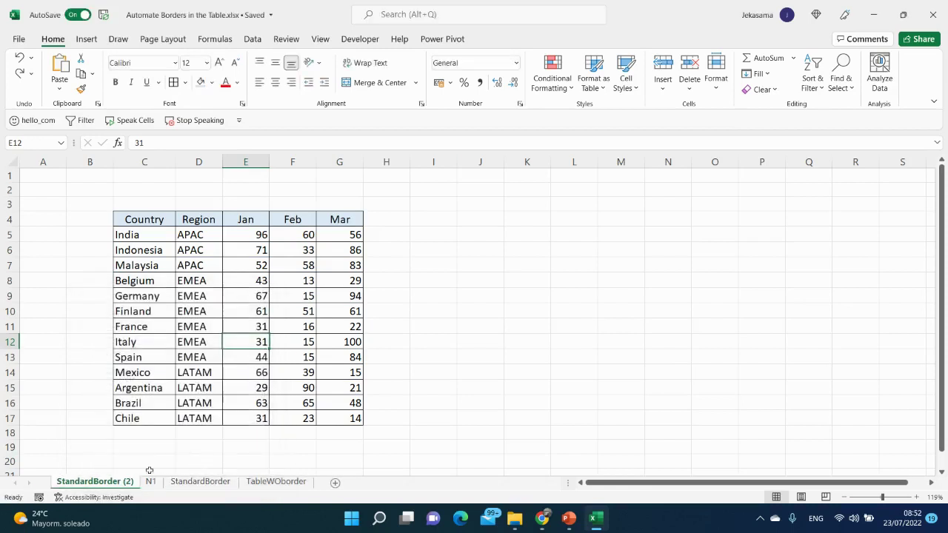
Step: Rename the copied sheet StandardBorder (2) as N2
double_click(109, 483)
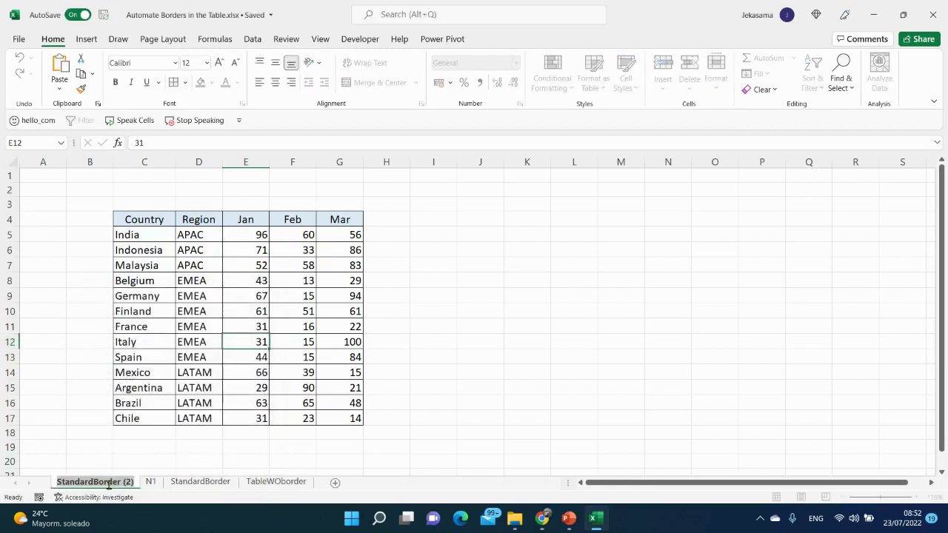
type("N2")
key("Return")
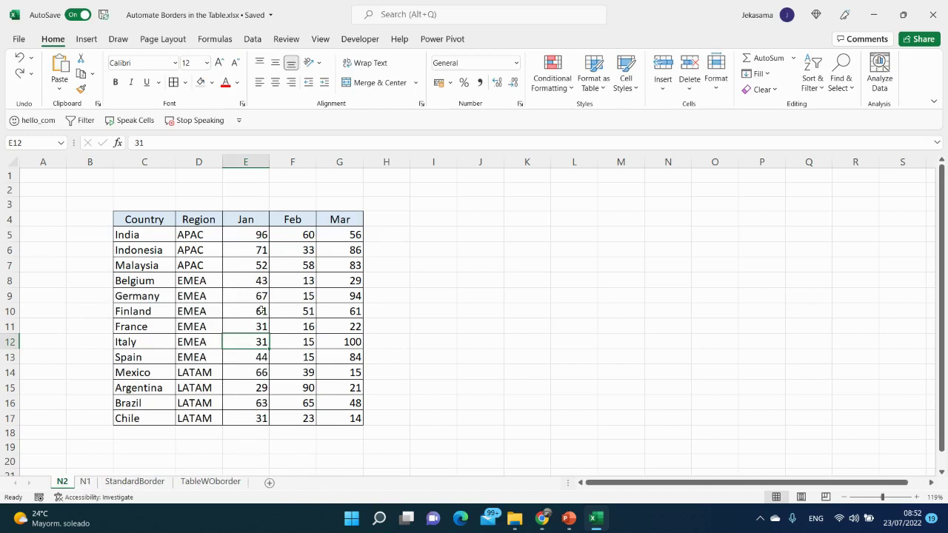
Step: Format the range C4:G17 on N2 as a table with headers, using an orange banded medium style and clearing the existing formatting
key("ctrl+a")
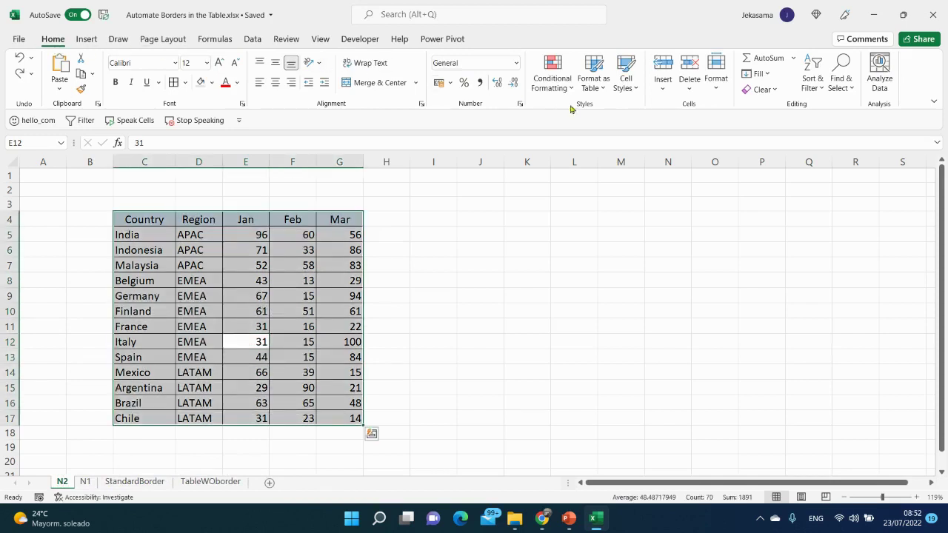
left_click(603, 91)
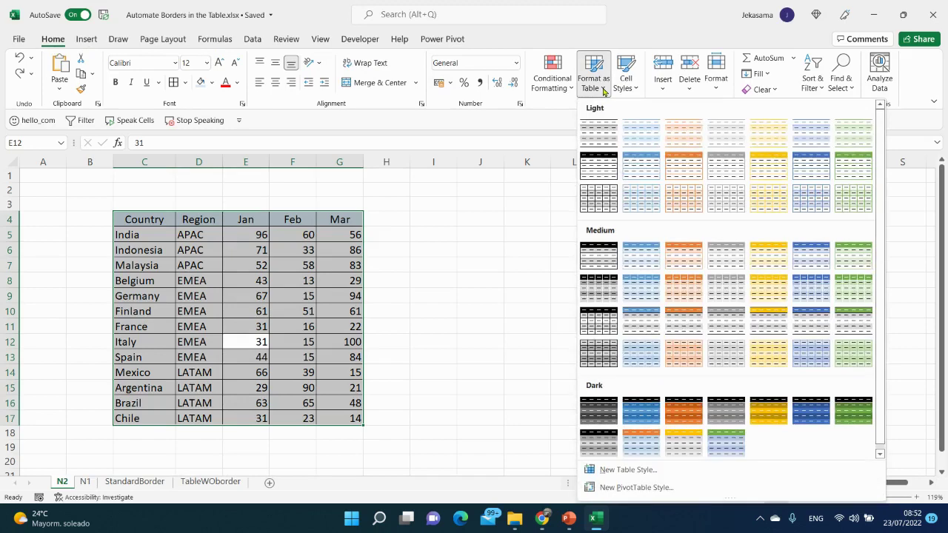
right_click(675, 291)
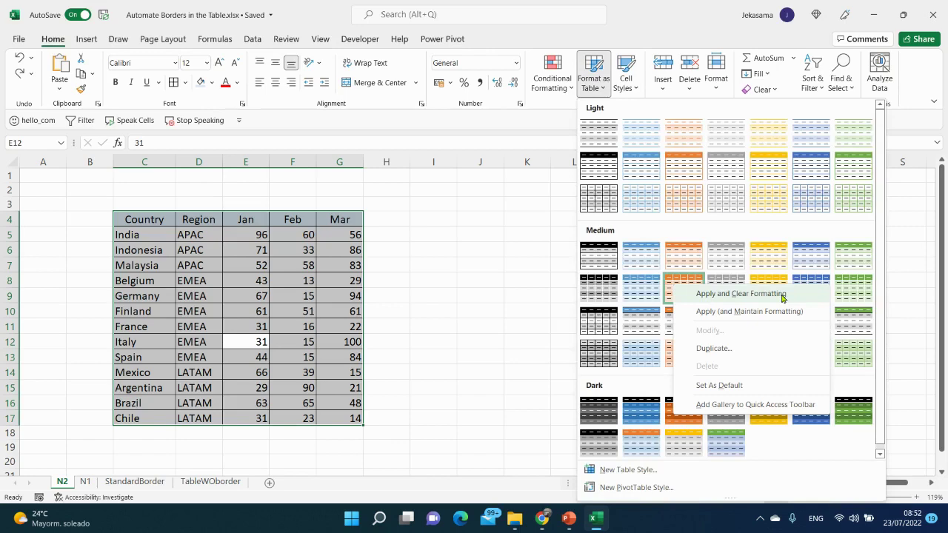
left_click(740, 294)
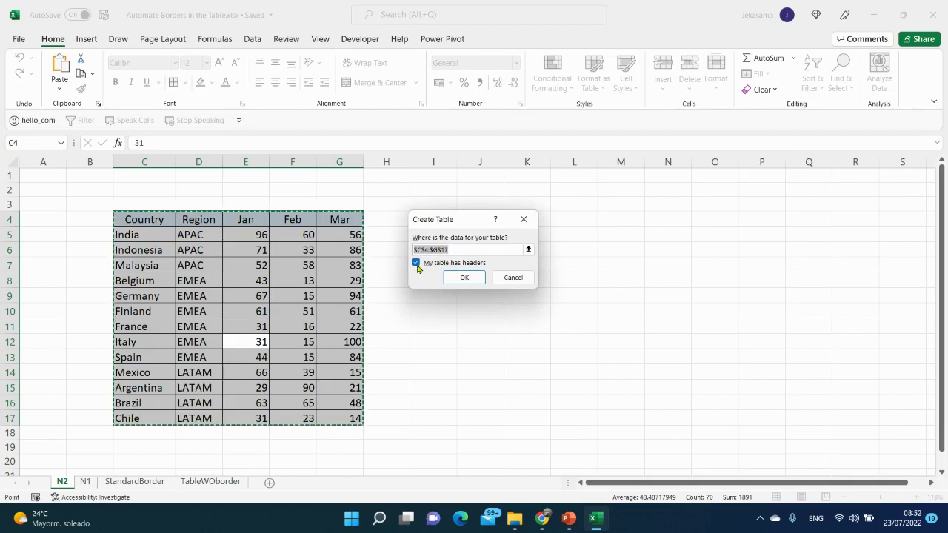
left_click(462, 278)
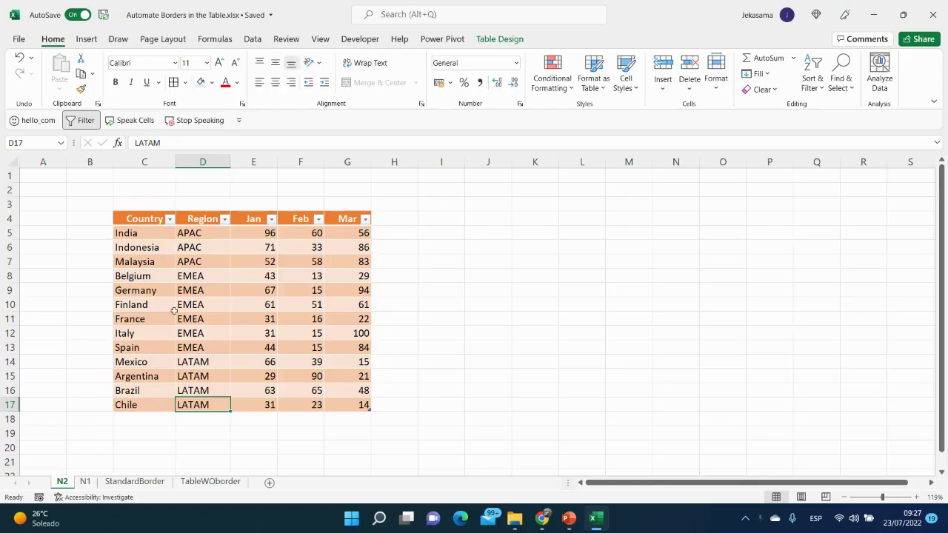
Step: Add the countries Italy and Spain in C18 and C19, directly below Chile in the N2 table
left_click(174, 309)
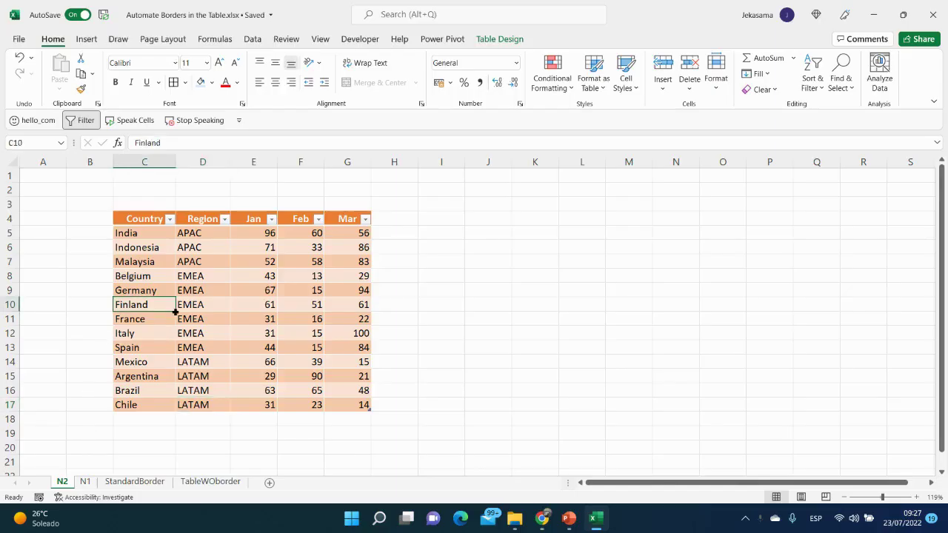
left_click(159, 417)
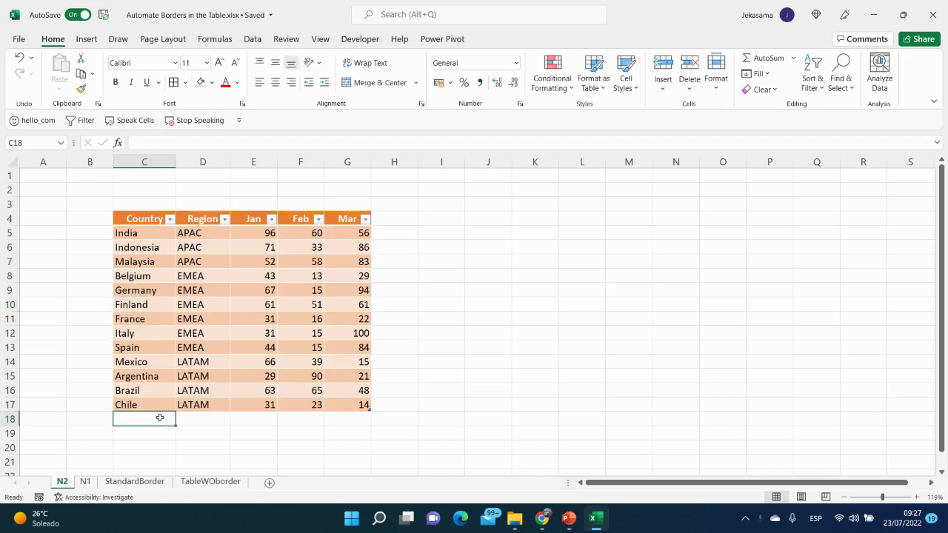
type("Italy")
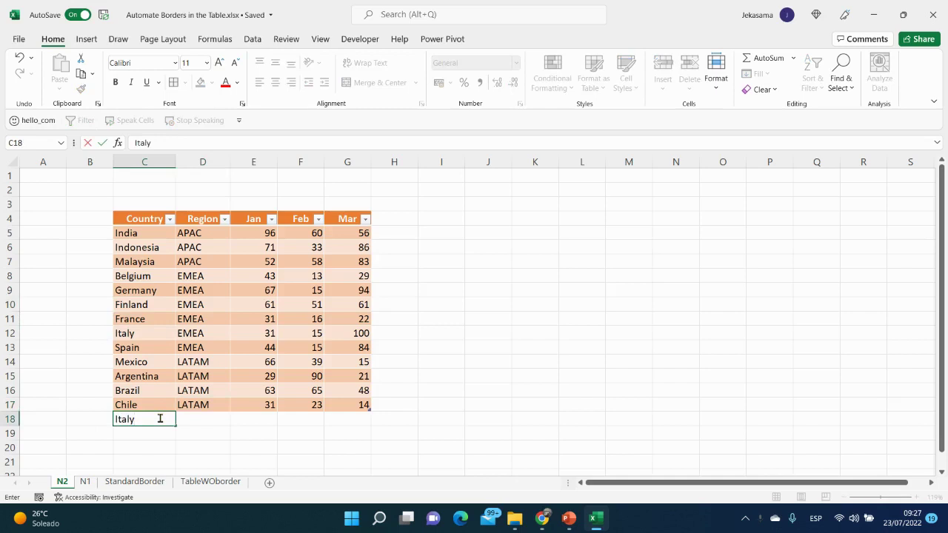
key("Return")
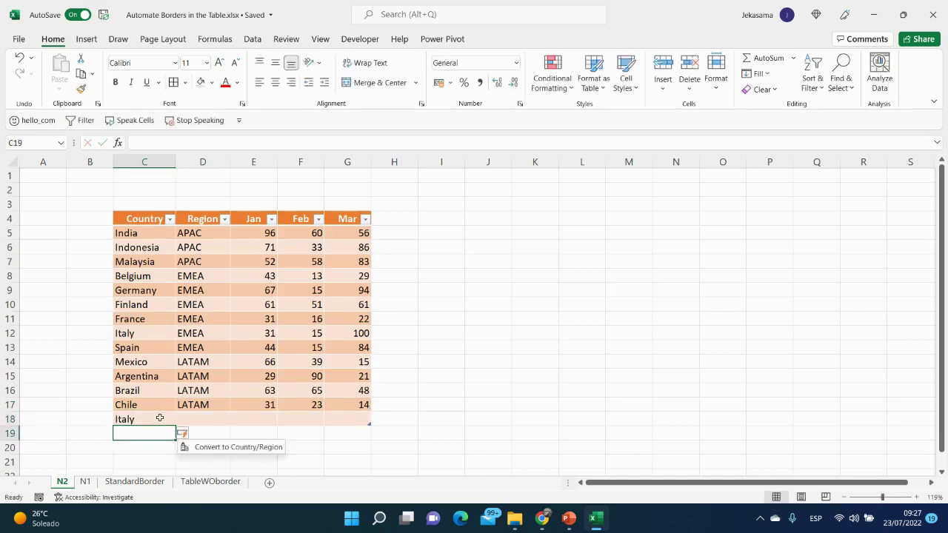
type("Spain")
key("Return")
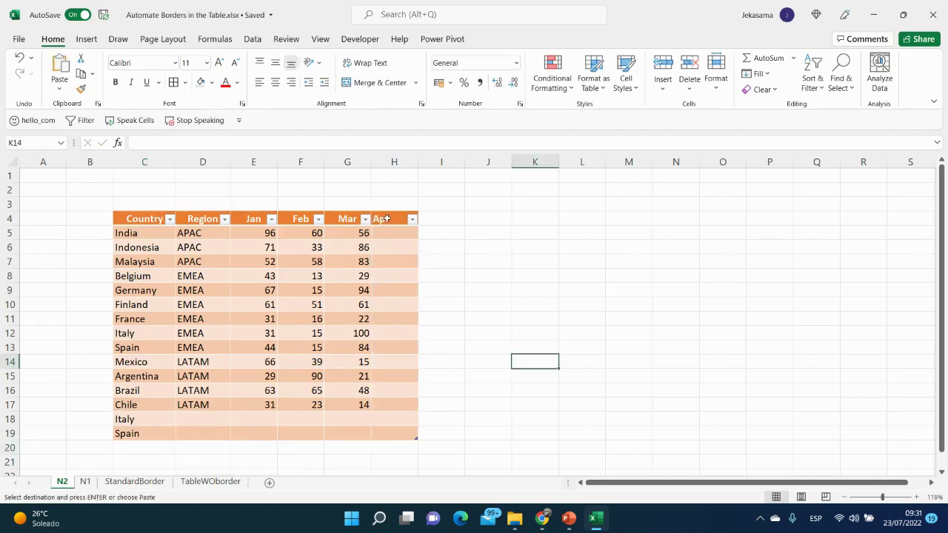
Step: Change the column header in H4 to Total and apply the Accent5 cell style to it
left_click(387, 218)
type("Total")
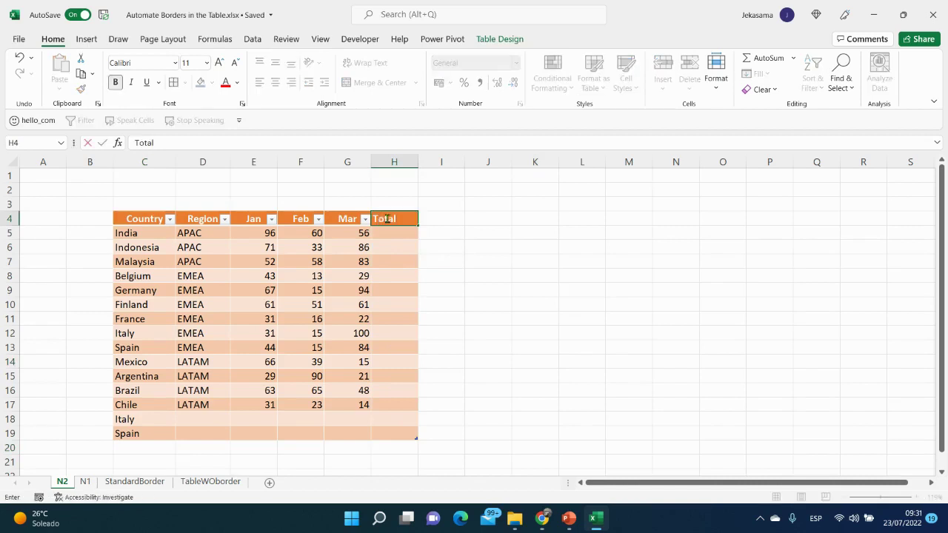
key("Return")
left_click(387, 218)
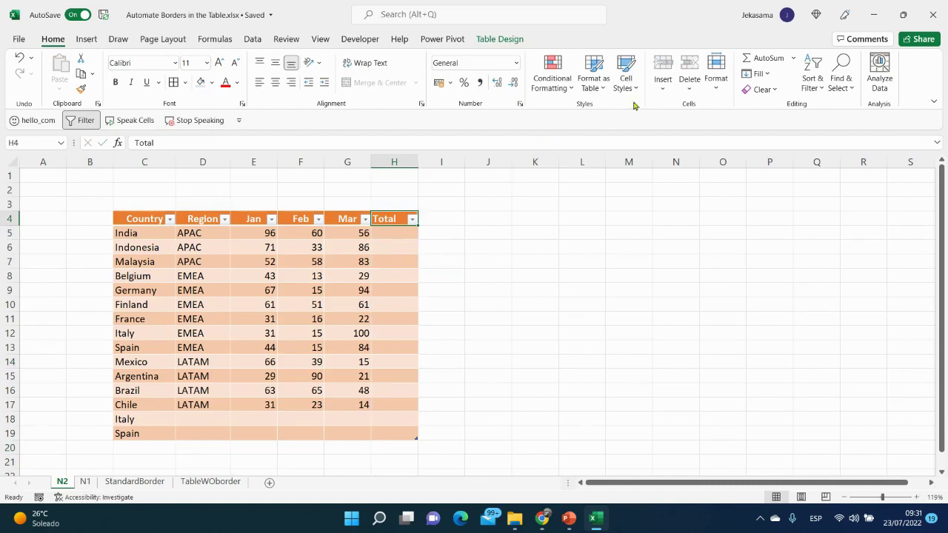
left_click(625, 78)
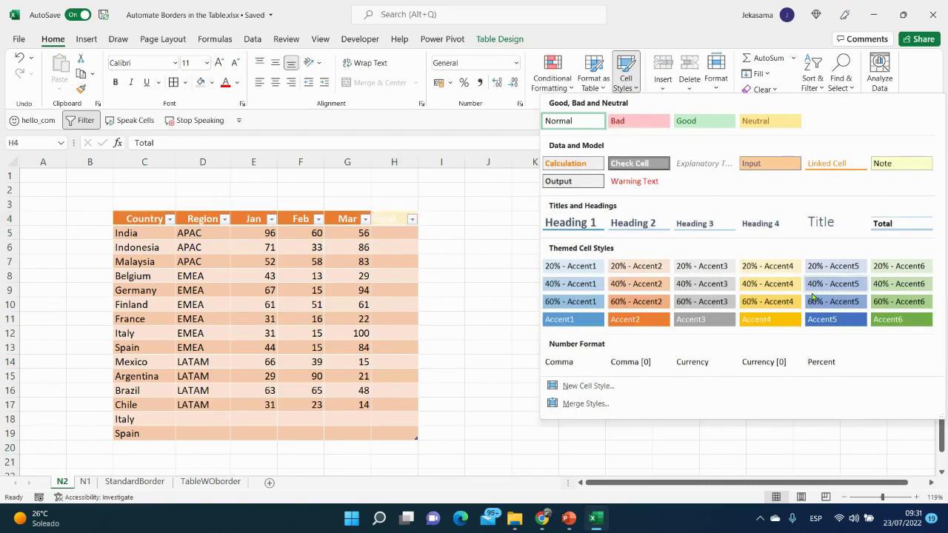
left_click(824, 320)
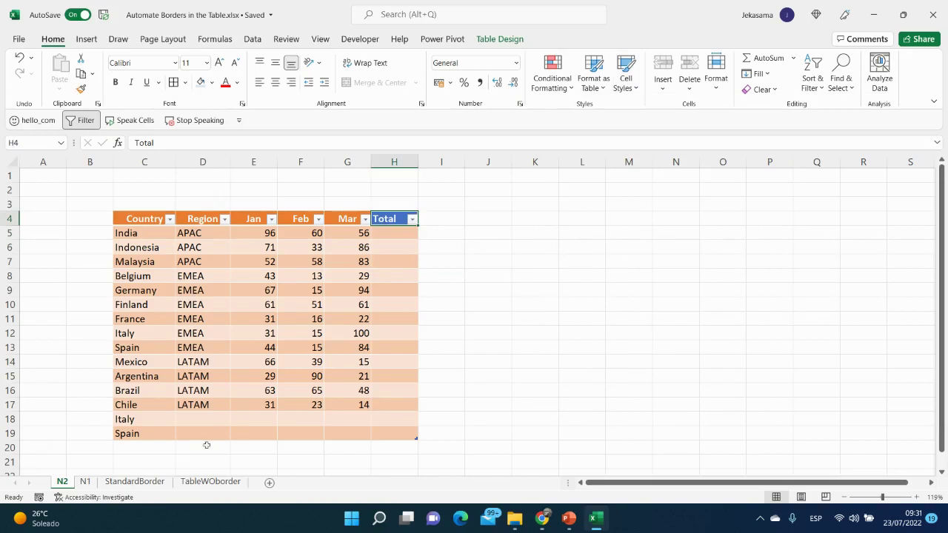
Step: On the StandardBorder sheet, enter Italy and Spain in C18 and C19 below the bordered range
left_click(135, 481)
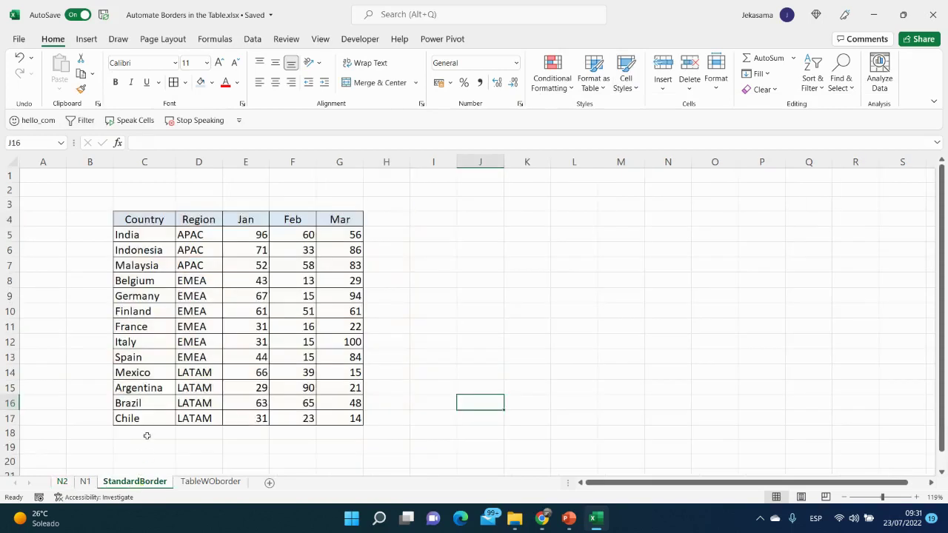
left_click(145, 434)
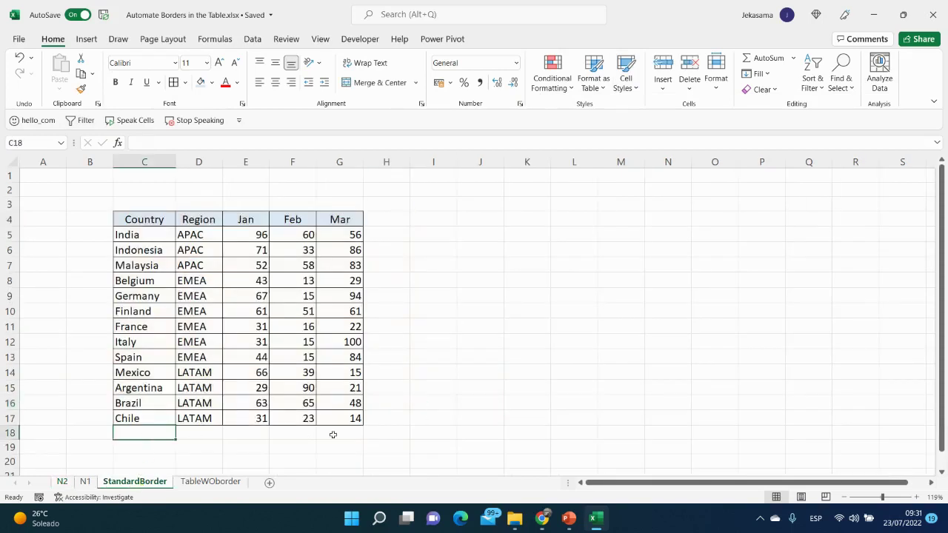
type("Italy")
key("Return")
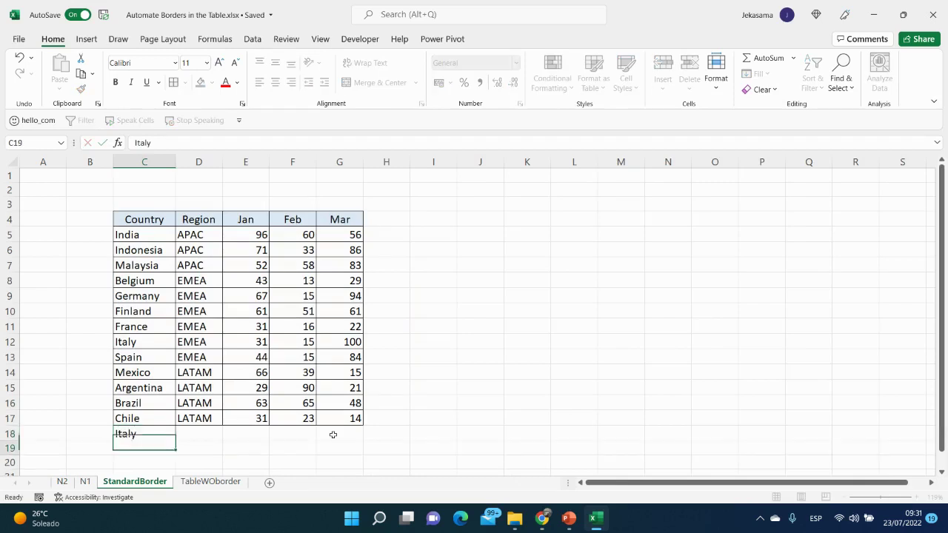
type("Spain")
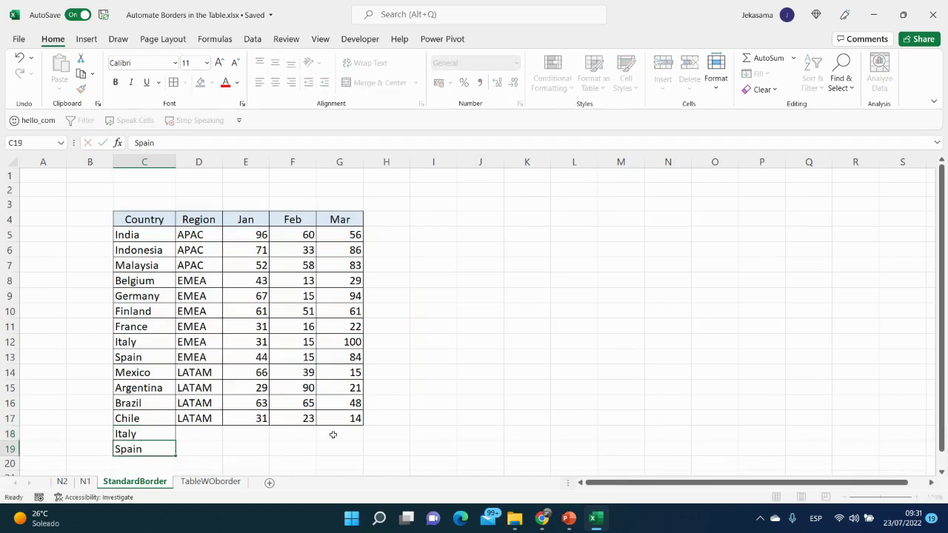
key("Return")
Step: Enter the header Apr in H4 beside Mar on the StandardBorder sheet
left_click(383, 229)
left_click(383, 215)
type("Apr")
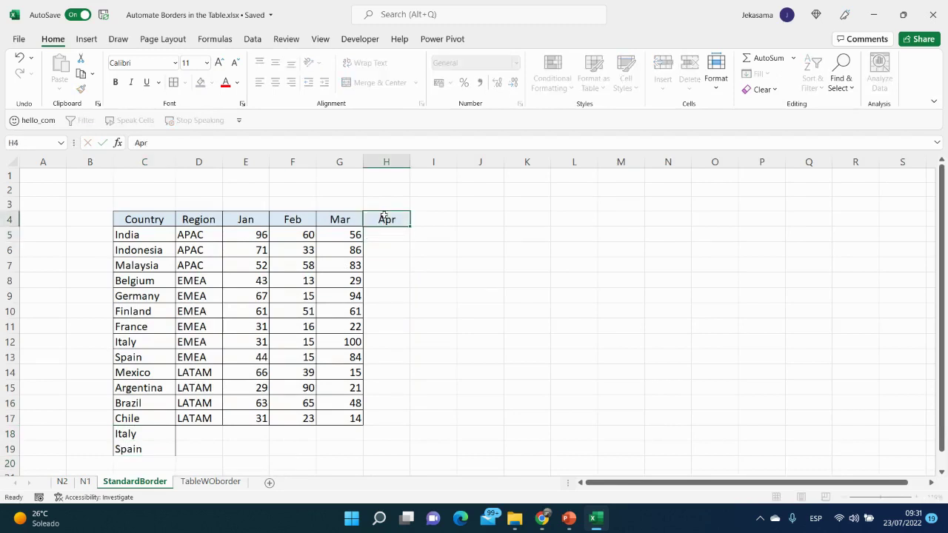
key("Return")
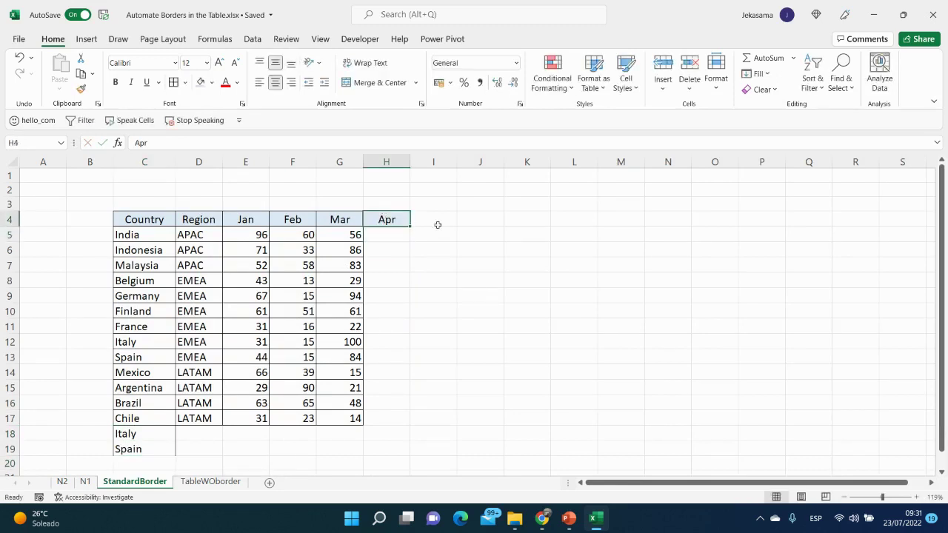
Step: Apply All Borders to the extended range C4:H19 on the StandardBorder sheet
left_click(452, 229)
scroll(454, 229, "down", 1)
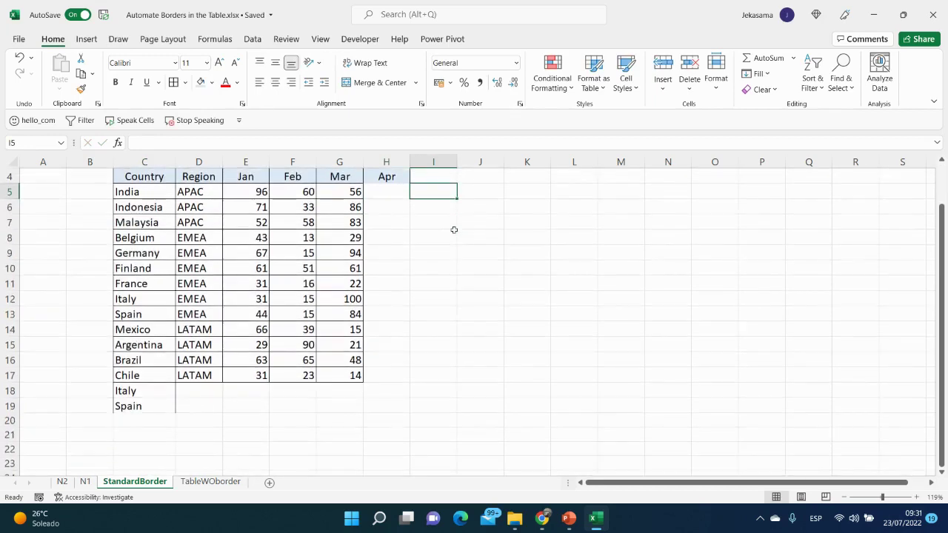
scroll(454, 230, "up", 1)
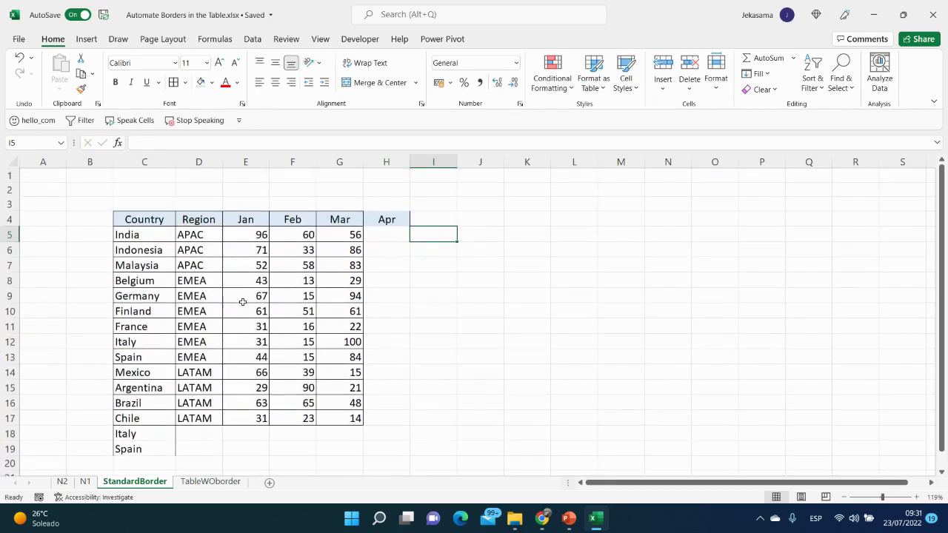
left_click_drag(141, 220, 390, 448)
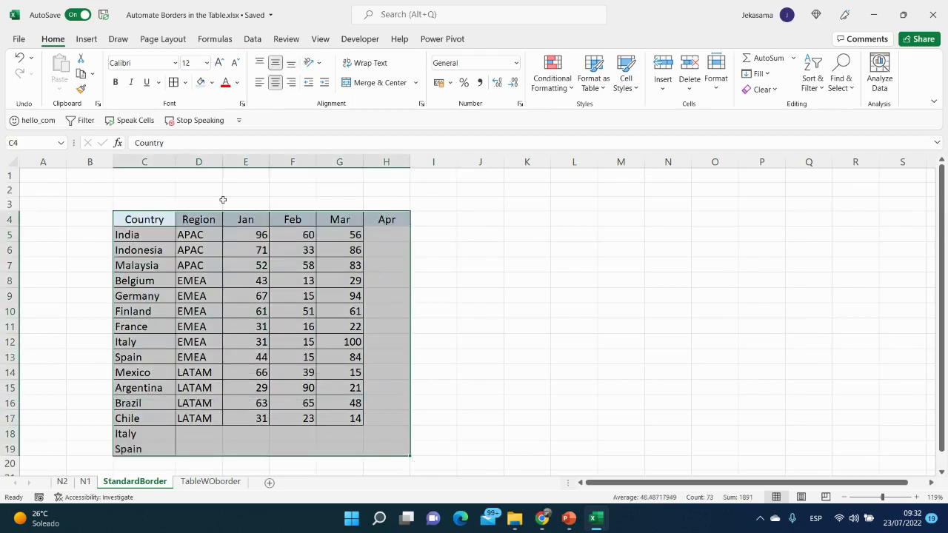
left_click(184, 82)
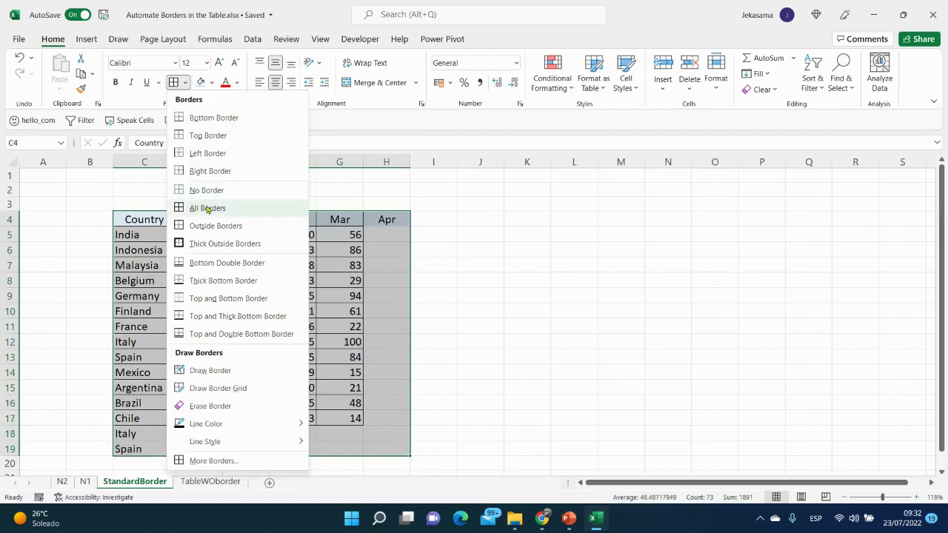
left_click(206, 204)
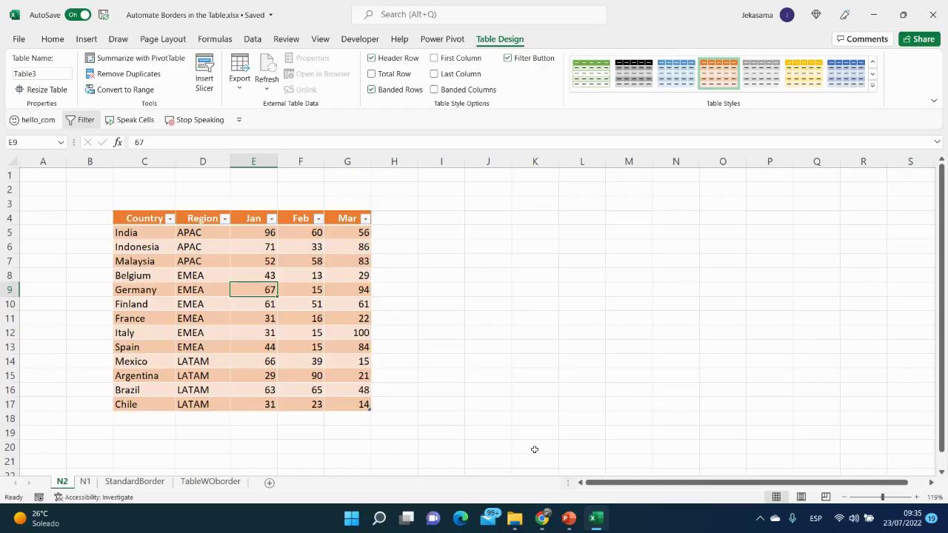
Step: Add a total row to the table on the N2 sheet and sum the Feb and Jan columns in it
left_click(258, 298)
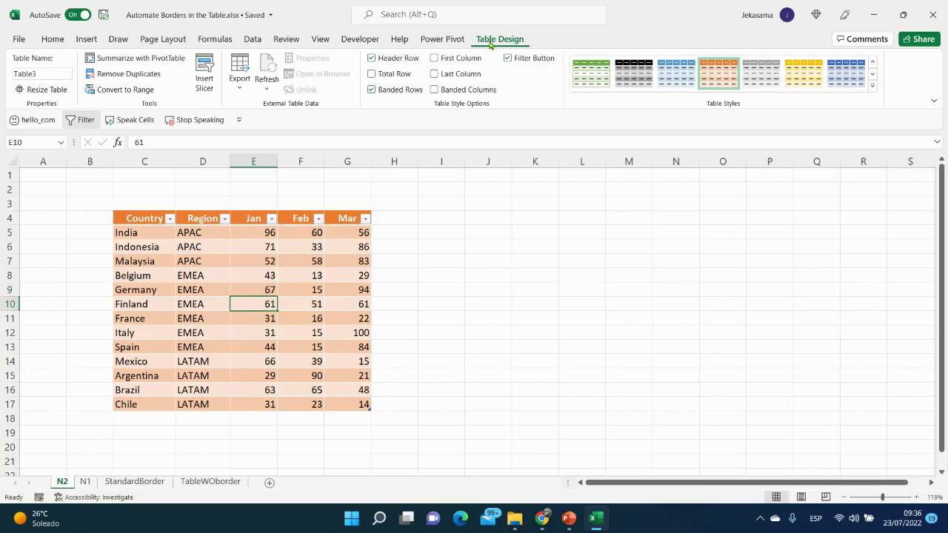
left_click(372, 75)
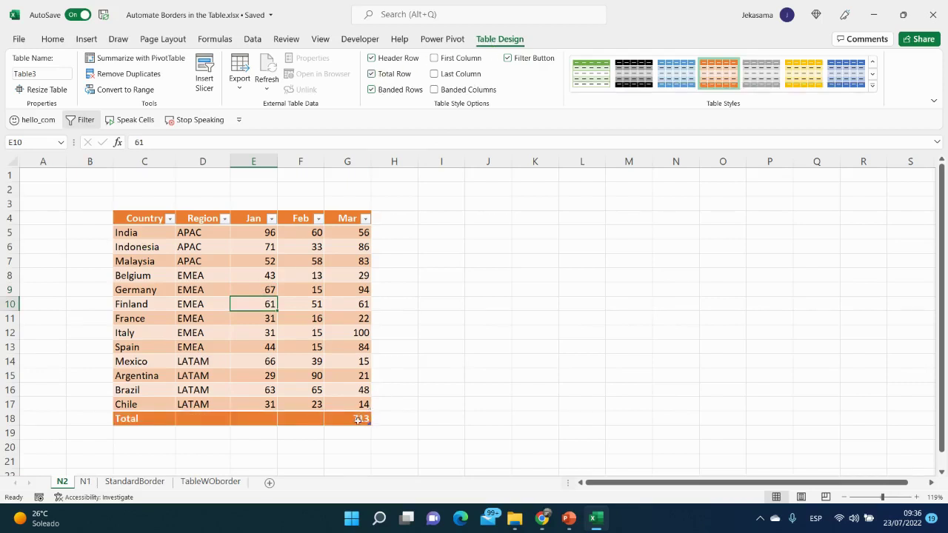
left_click(311, 419)
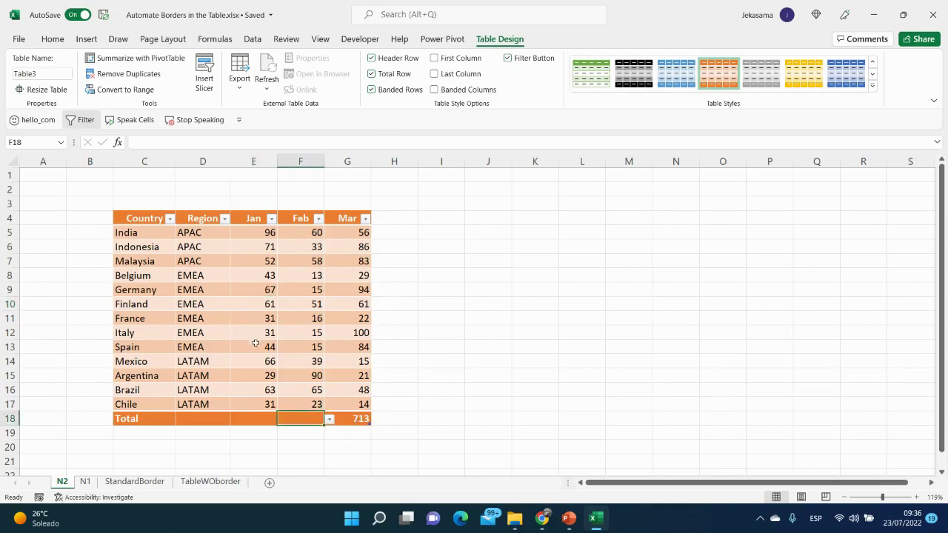
left_click(329, 419)
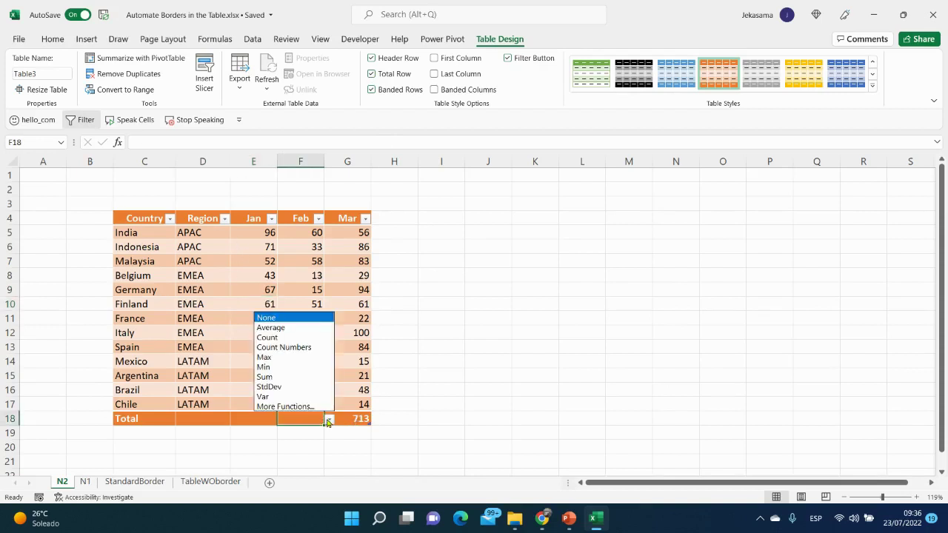
left_click(279, 377)
left_click(264, 417)
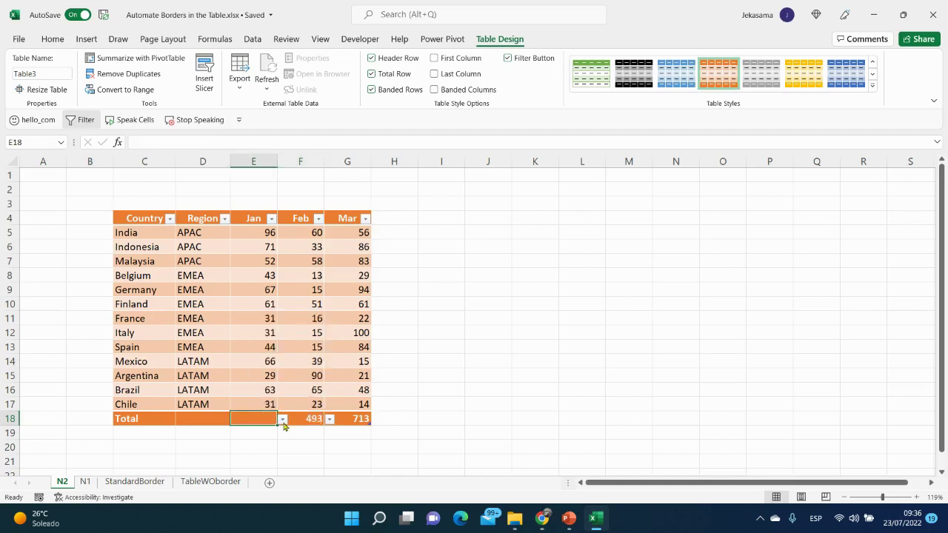
left_click(282, 419)
left_click(242, 375)
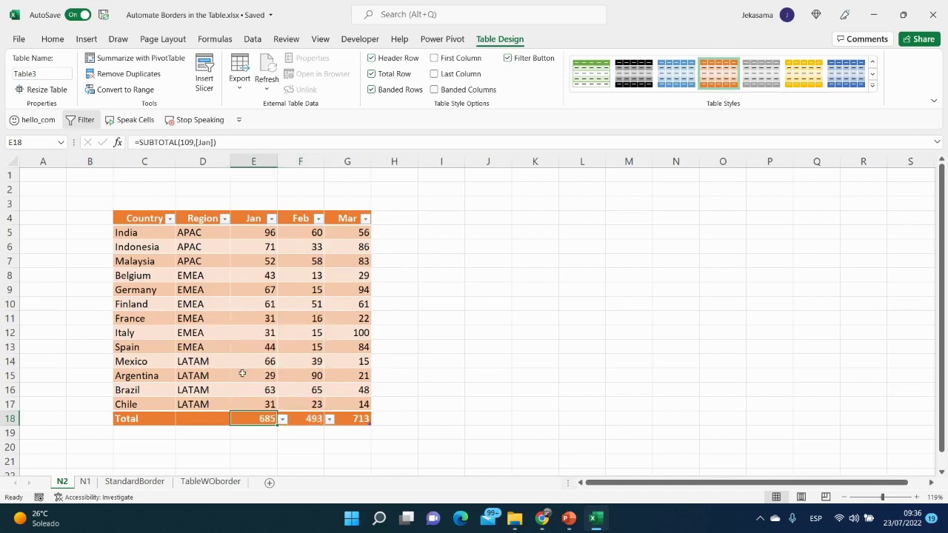
Step: Set the Region column's cell in the total row to the Count function
left_click(213, 419)
left_click(236, 422)
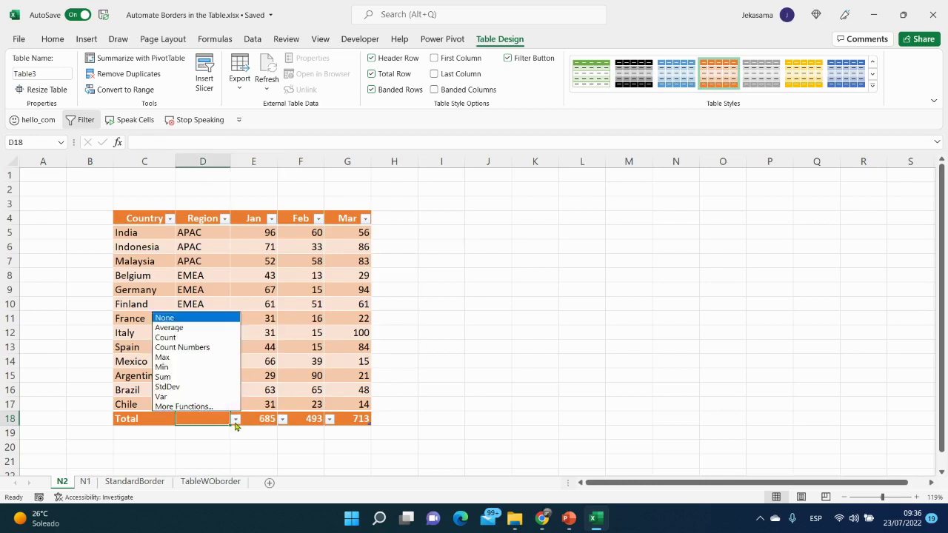
left_click(169, 337)
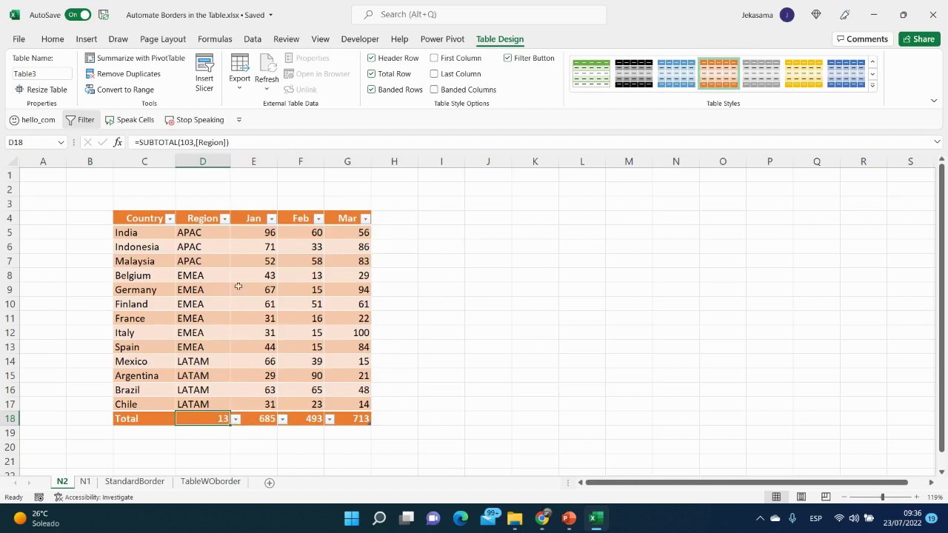
Step: Filter the table's Region column to APAC only and select the month totals in the total row
left_click(224, 218)
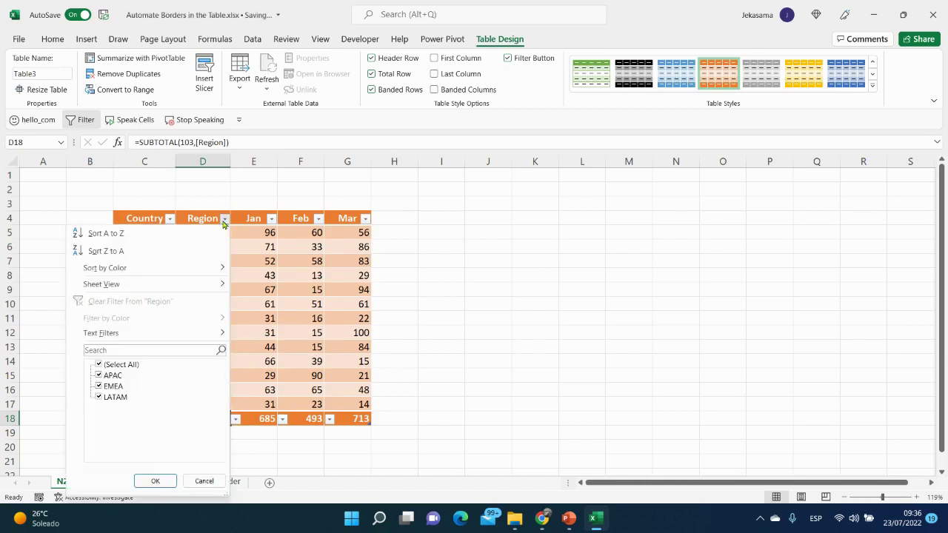
left_click(99, 364)
left_click(100, 376)
left_click(155, 481)
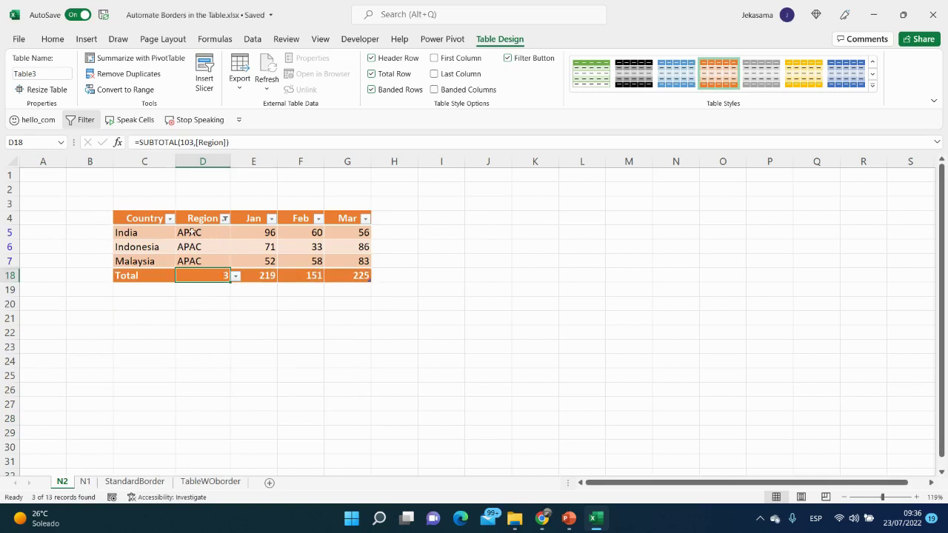
left_click(251, 276)
left_click_drag(251, 275, 339, 276)
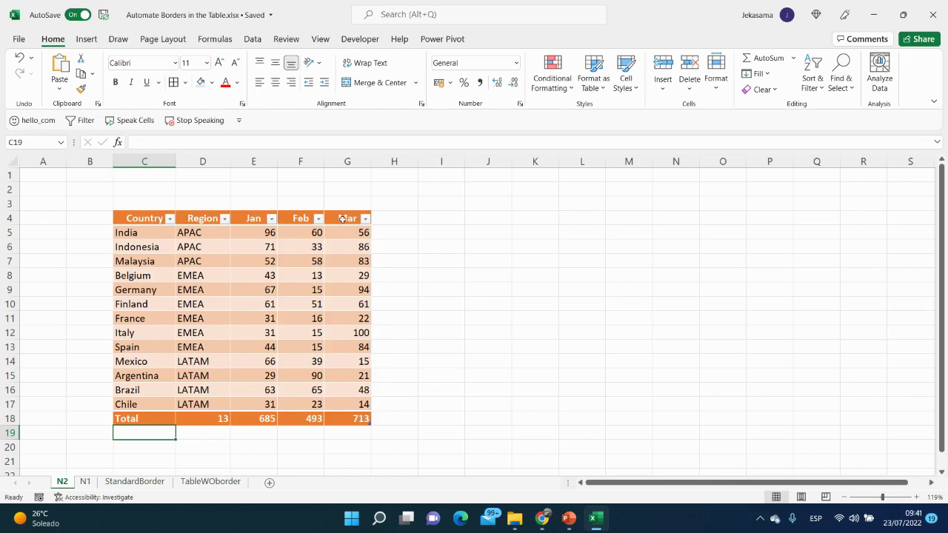
Step: Move the whole Mar column of the table in front of the Jan column
left_click(342, 219)
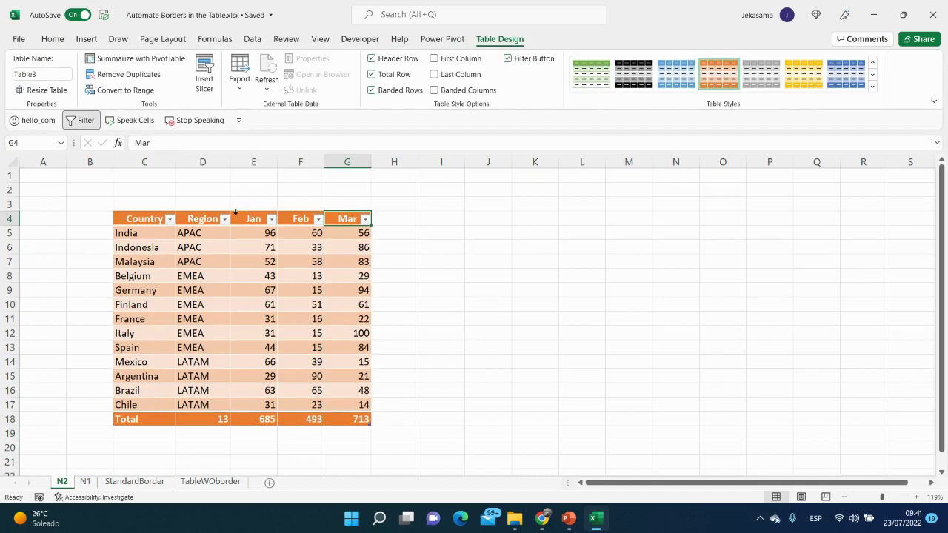
left_click(343, 226)
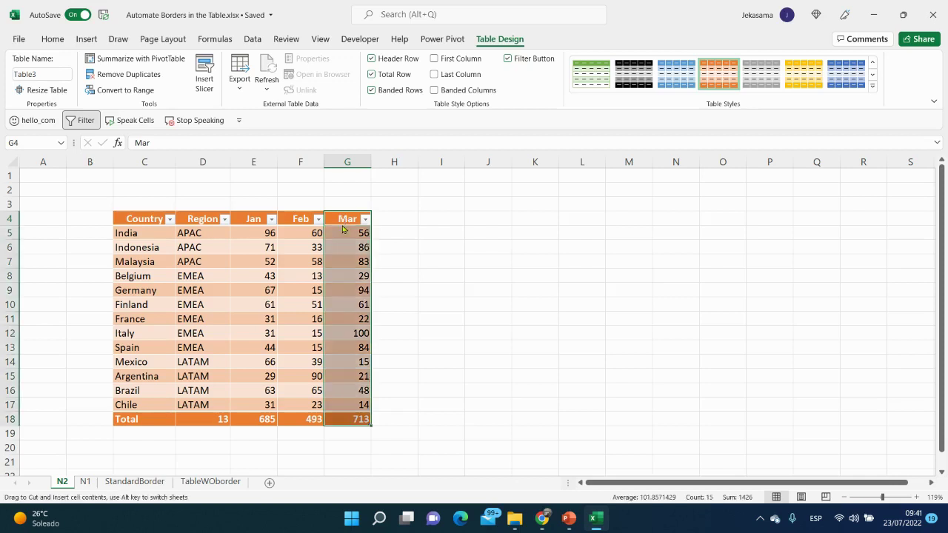
left_click_drag(342, 229, 245, 228)
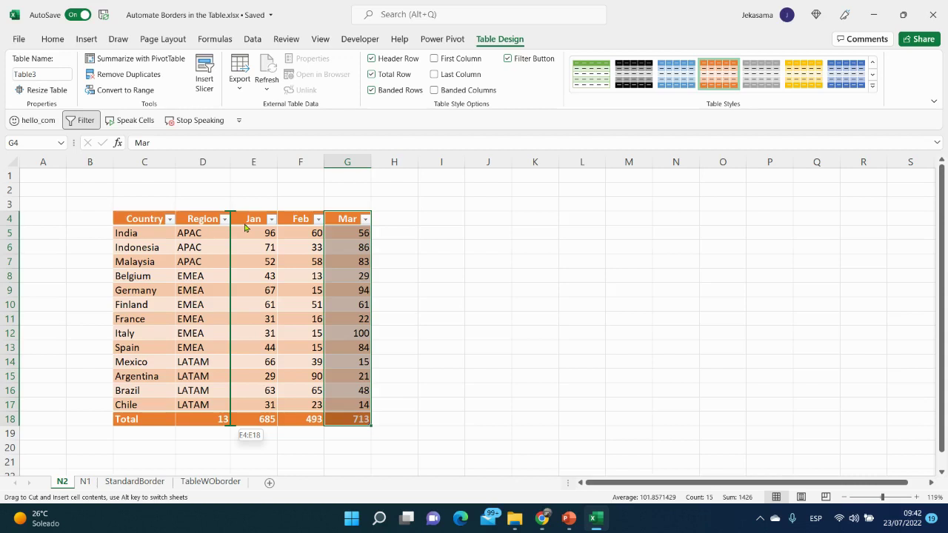
left_click_drag(244, 228, 244, 228)
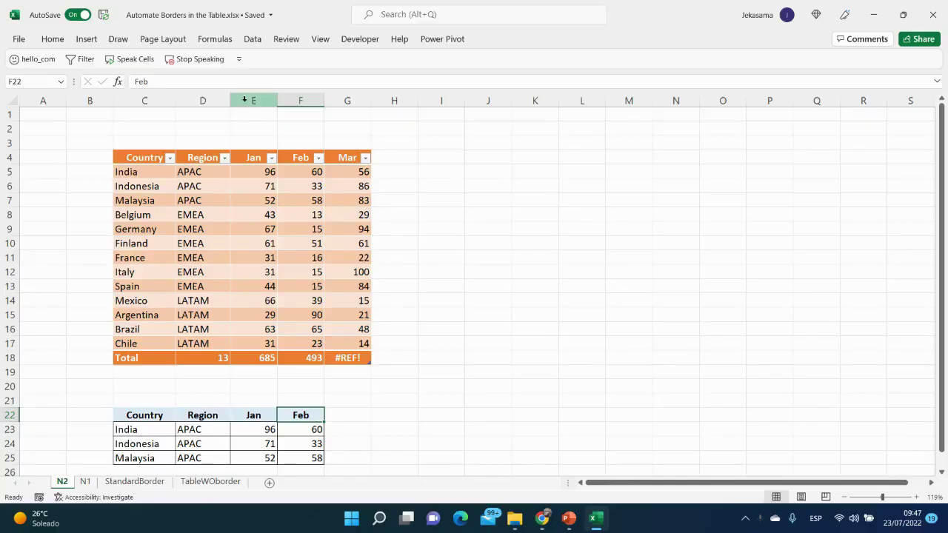
Step: Delete the entire worksheet column E that runs through both tables, and undo the deletion
left_click(244, 99)
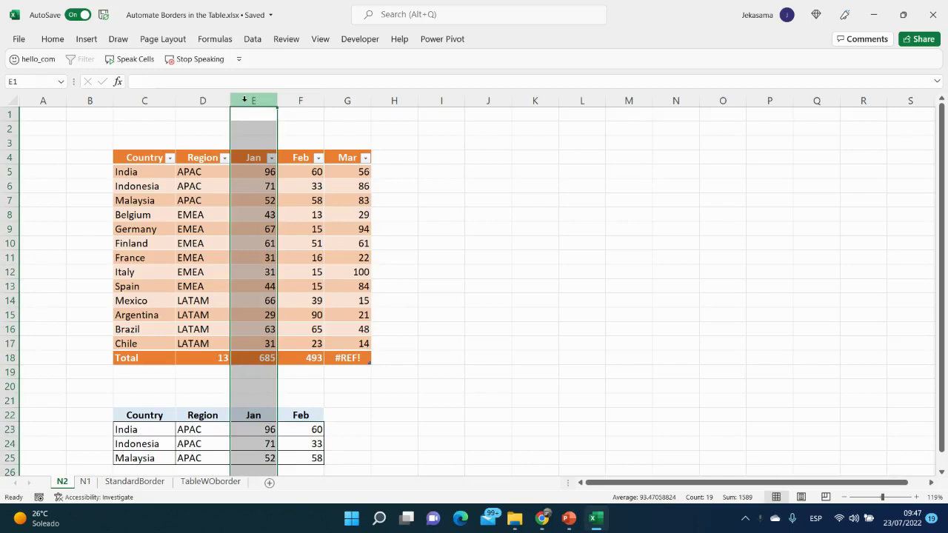
right_click(245, 100)
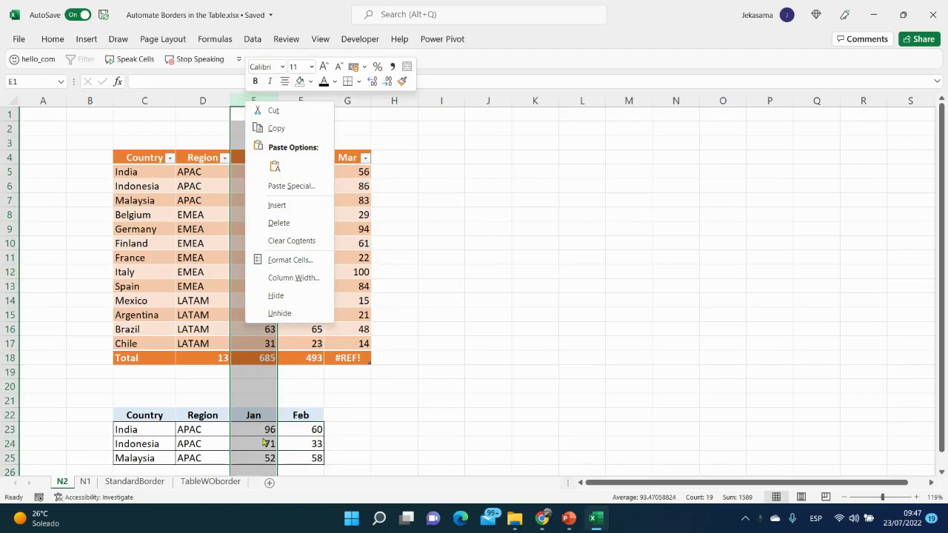
left_click(277, 223)
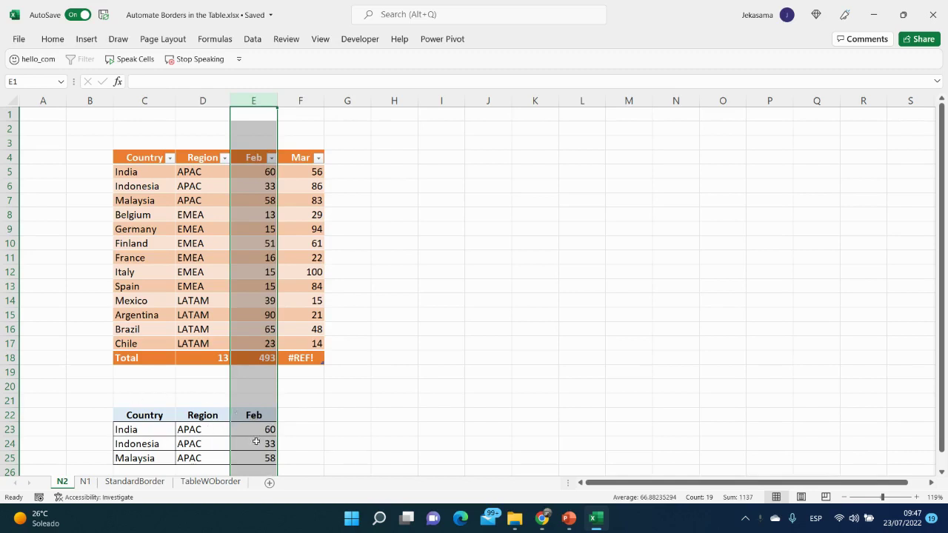
key("ctrl+z")
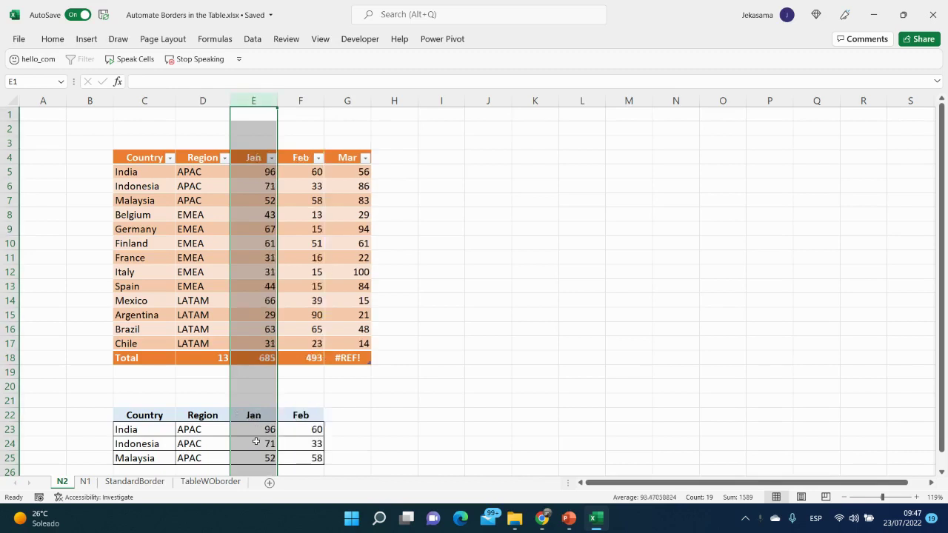
Step: Delete only the Jan column from the upper table, leaving the bordered range below out of the deletion
left_click(262, 258)
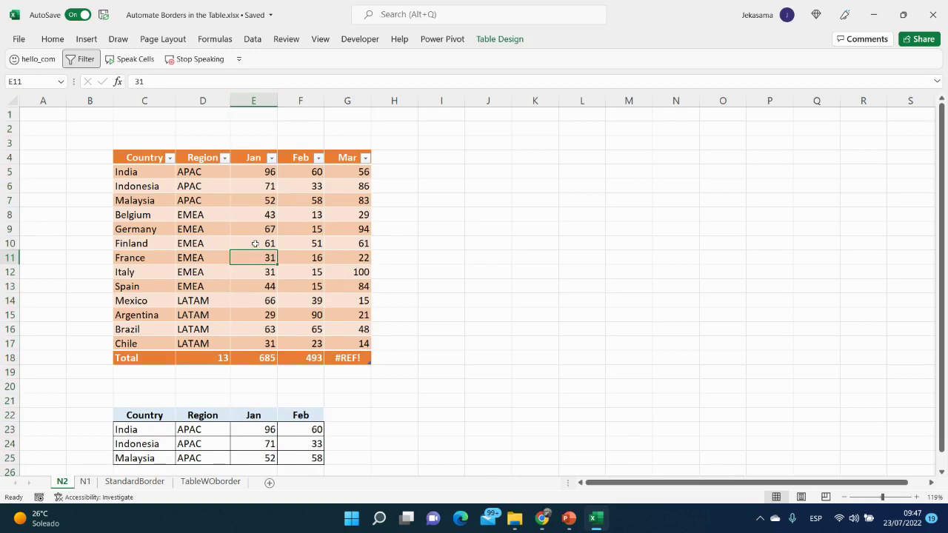
right_click(254, 256)
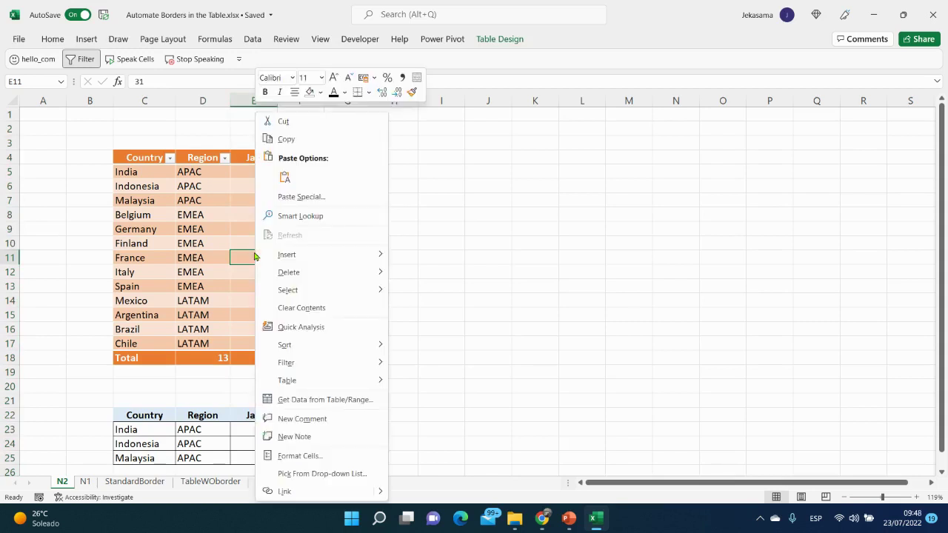
mouse_move(275, 277)
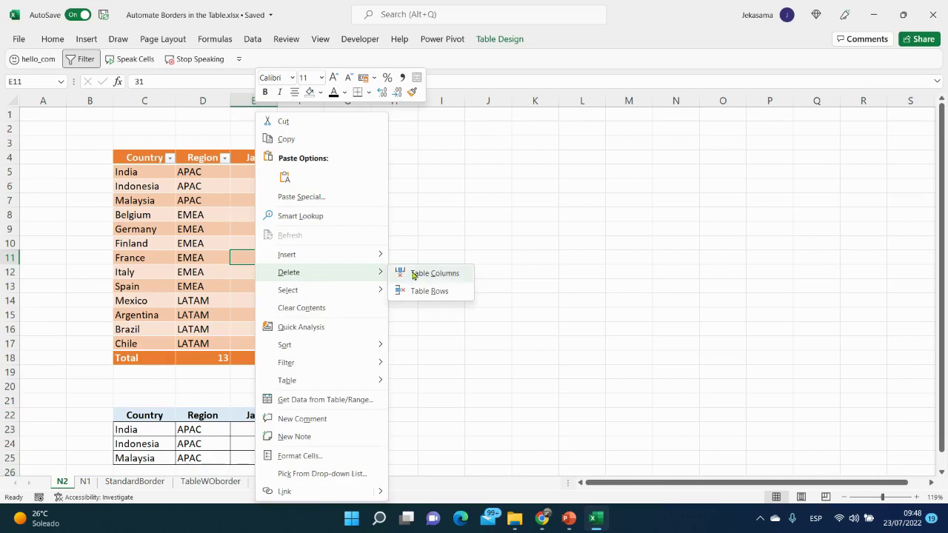
left_click(434, 273)
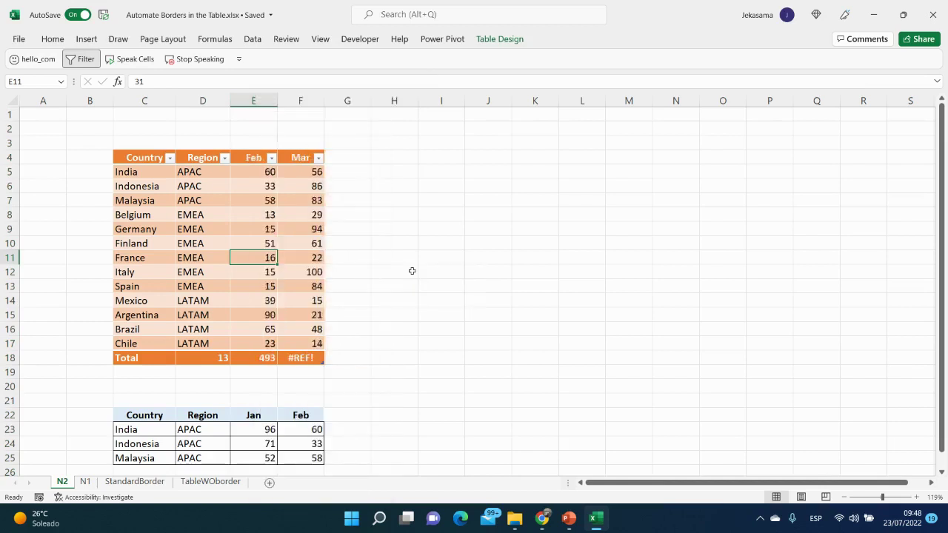
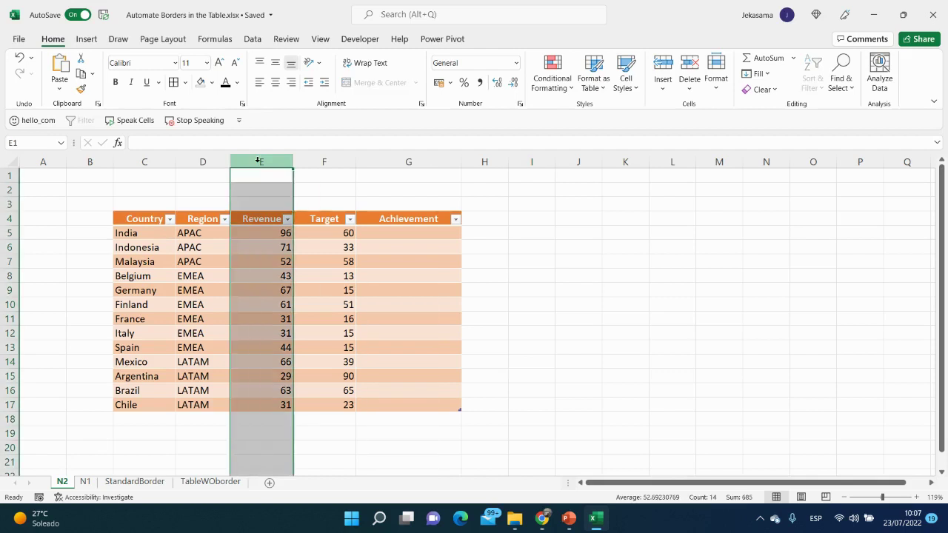
Step: On the StandardBorder sheet, calculate India's Achievement in G5 with the formula =E5/F5
left_click(320, 163)
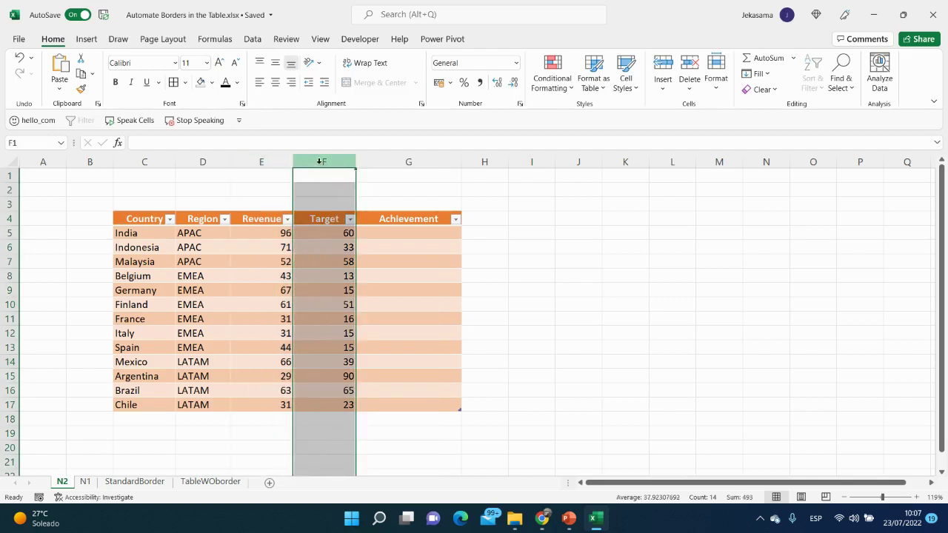
left_click(395, 237)
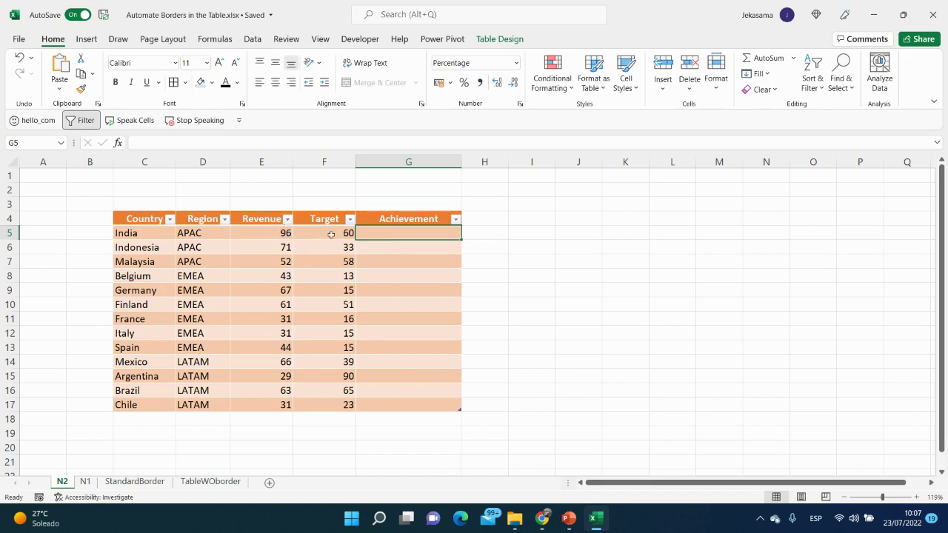
left_click(142, 482)
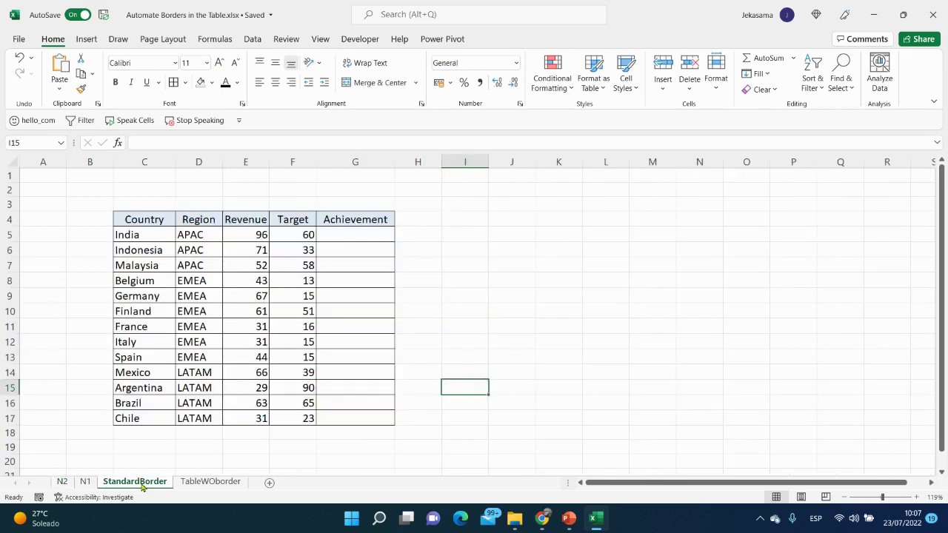
left_click(347, 234)
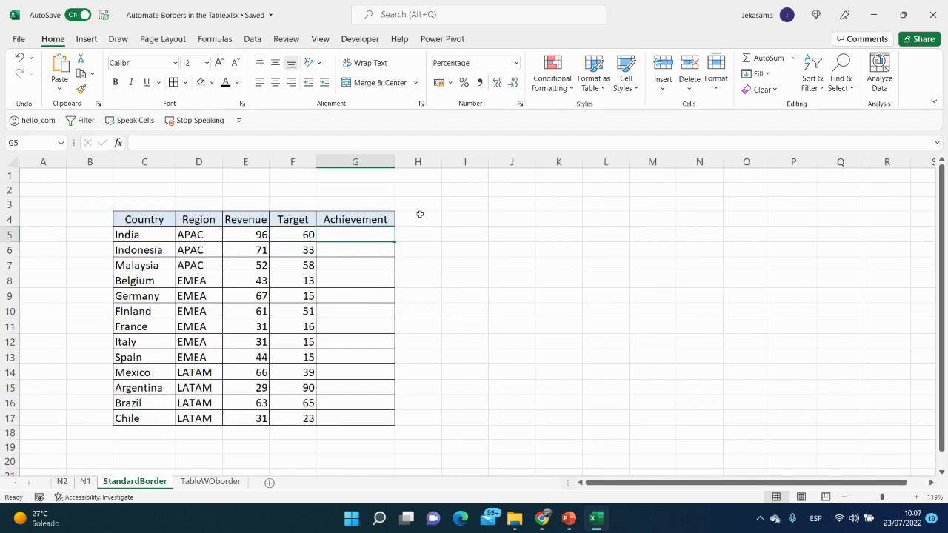
type("=")
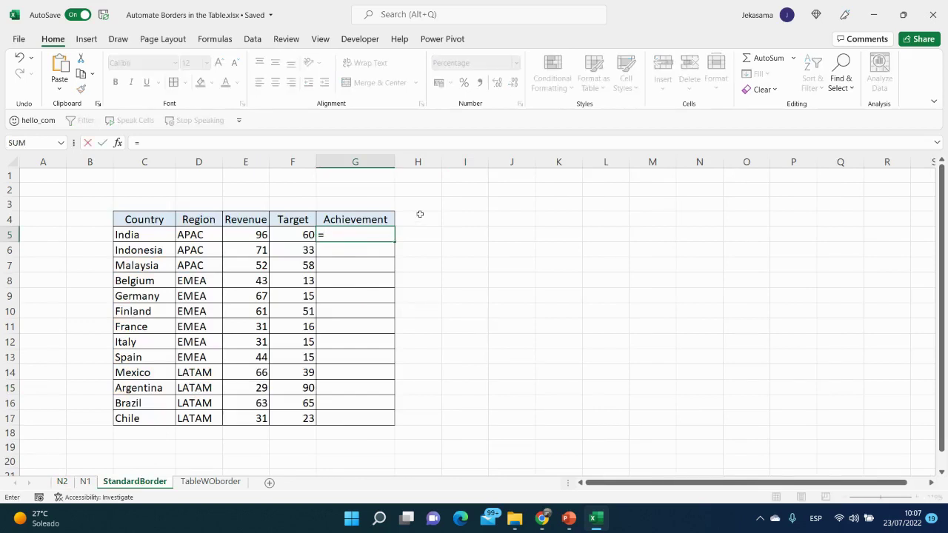
left_click(261, 234)
type("/")
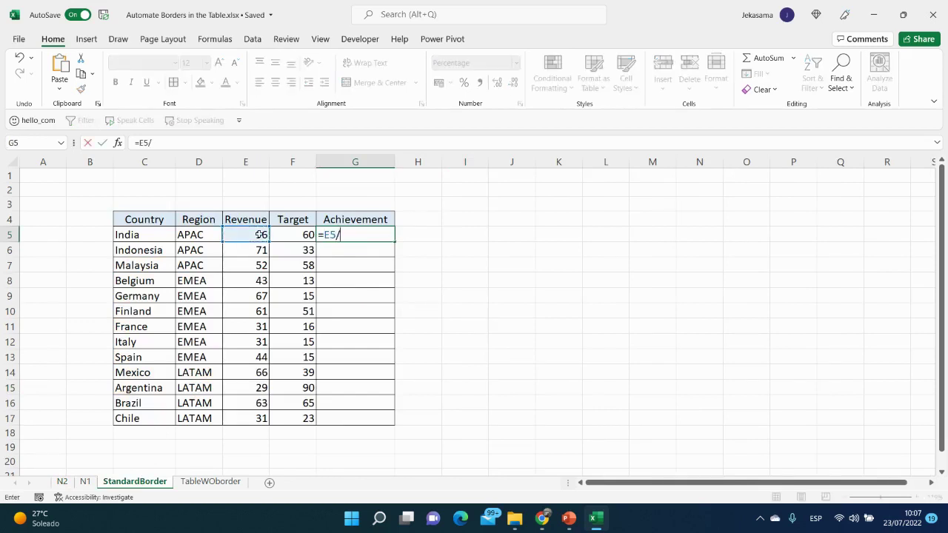
left_click(282, 233)
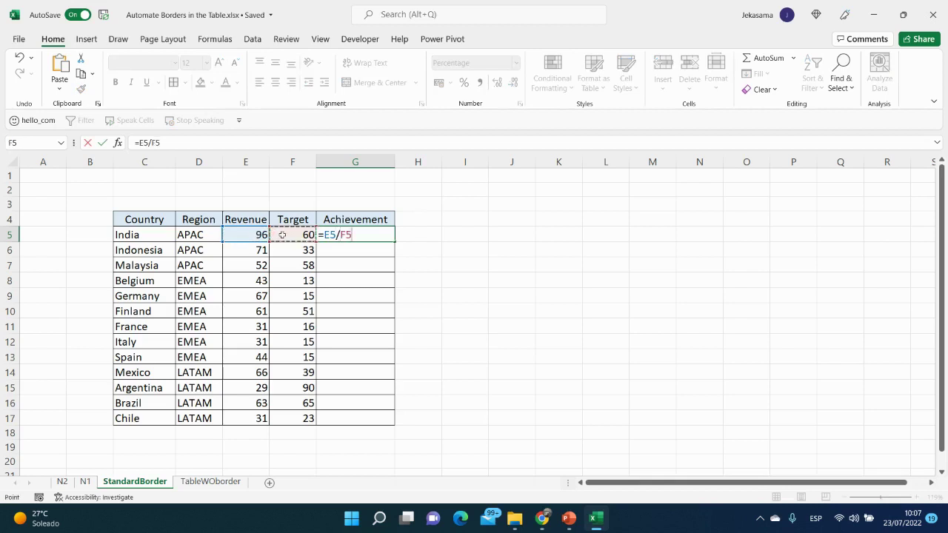
key("Return")
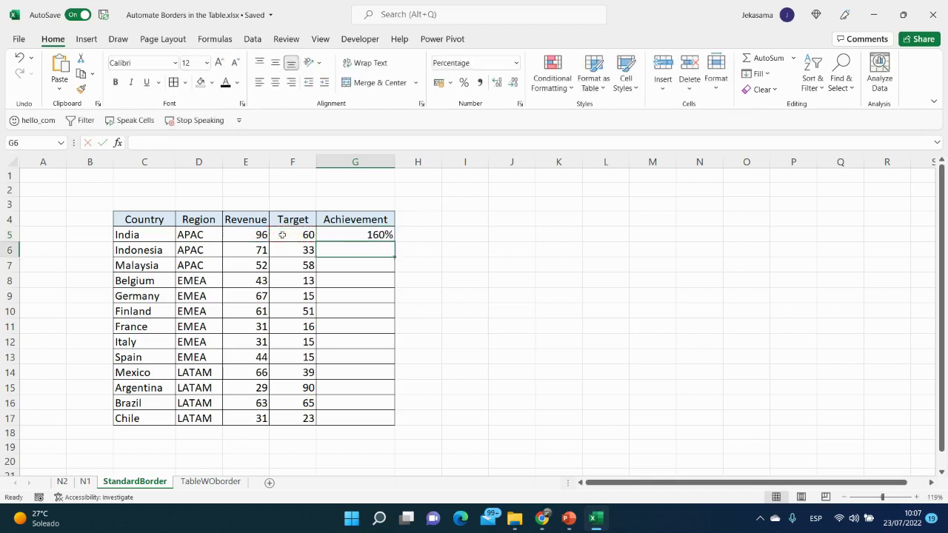
Step: Fill the Achievement formula from G5 down to G17 and check the copied formula in Germany's row
left_click(368, 236)
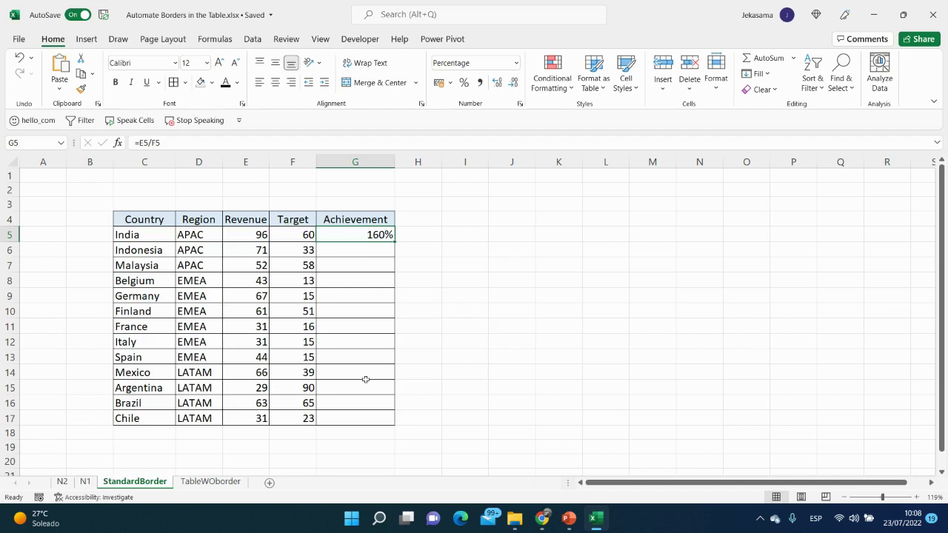
double_click(394, 241)
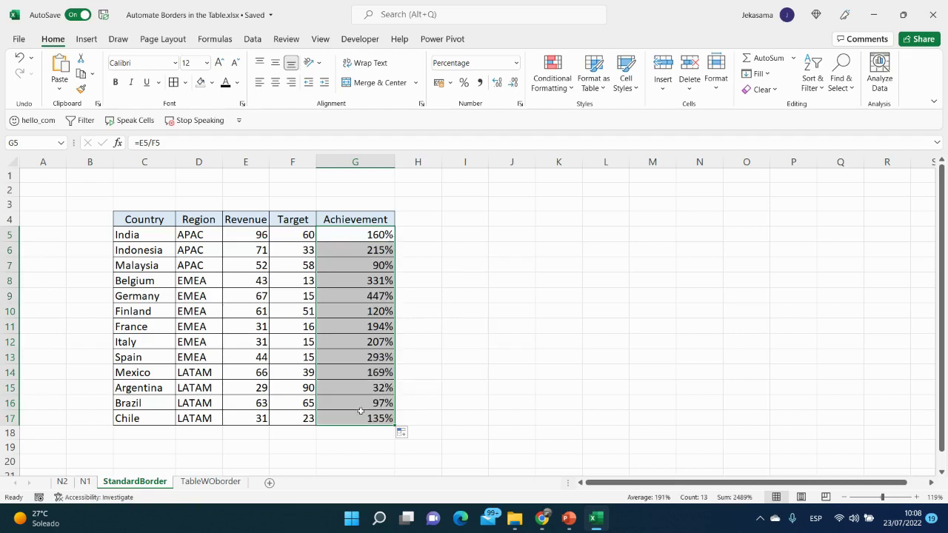
left_click(369, 296)
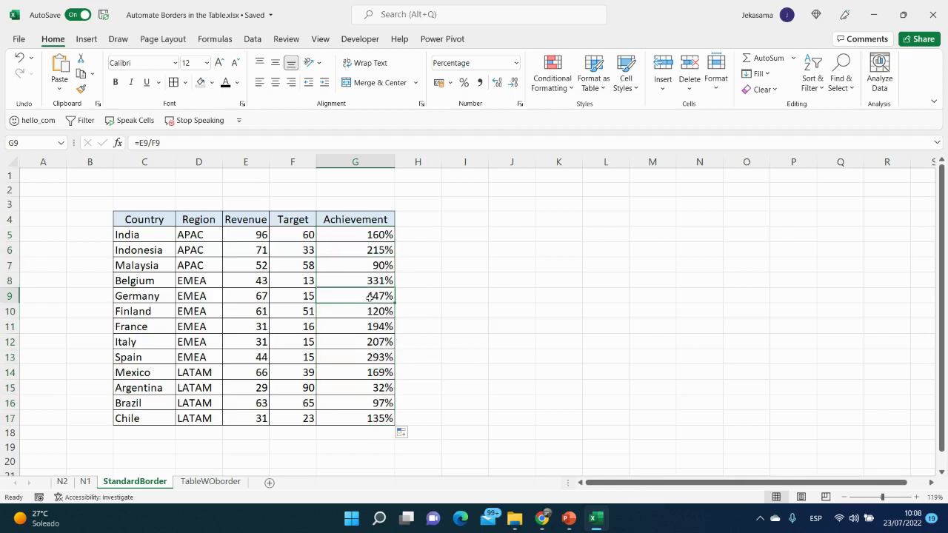
Step: Change Germany's Achievement formula in G9 to =E9/F9-10% and compare it with the formulas in G5 to G8
left_click(211, 147)
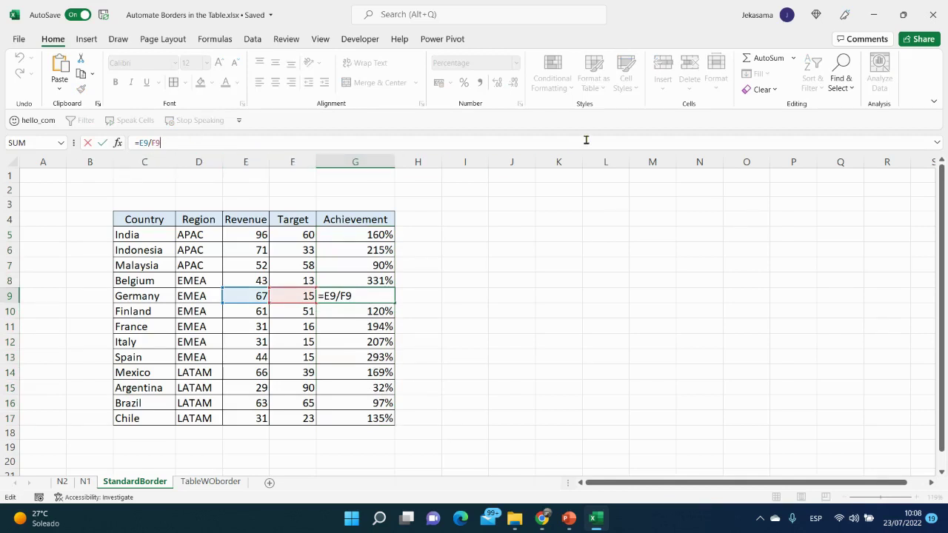
type("-10%")
key("Return")
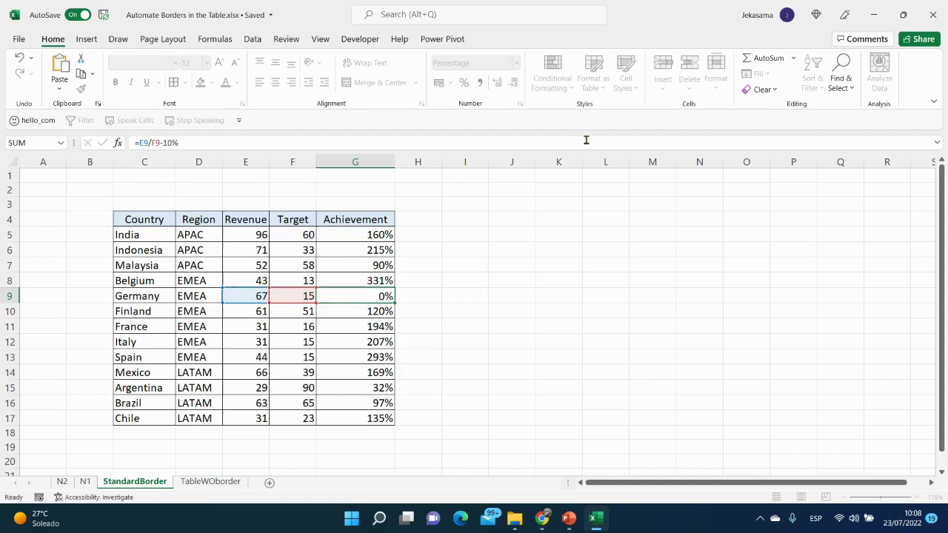
left_click(385, 296)
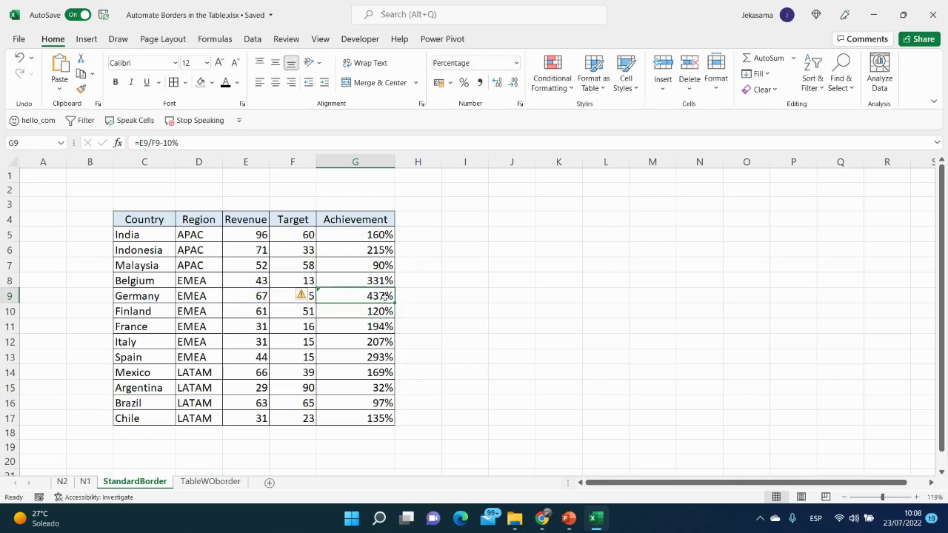
left_click(376, 234)
left_click(377, 250)
left_click(377, 265)
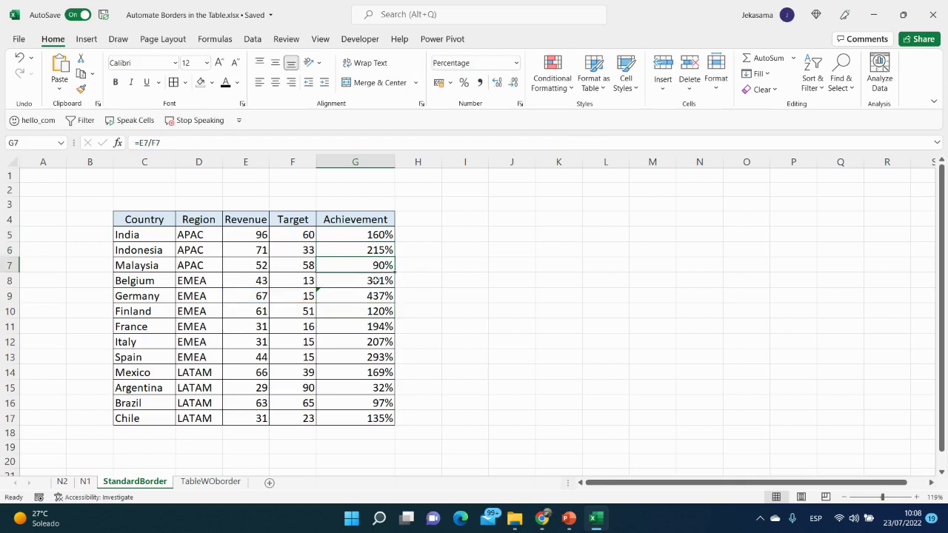
left_click(376, 280)
left_click(377, 296)
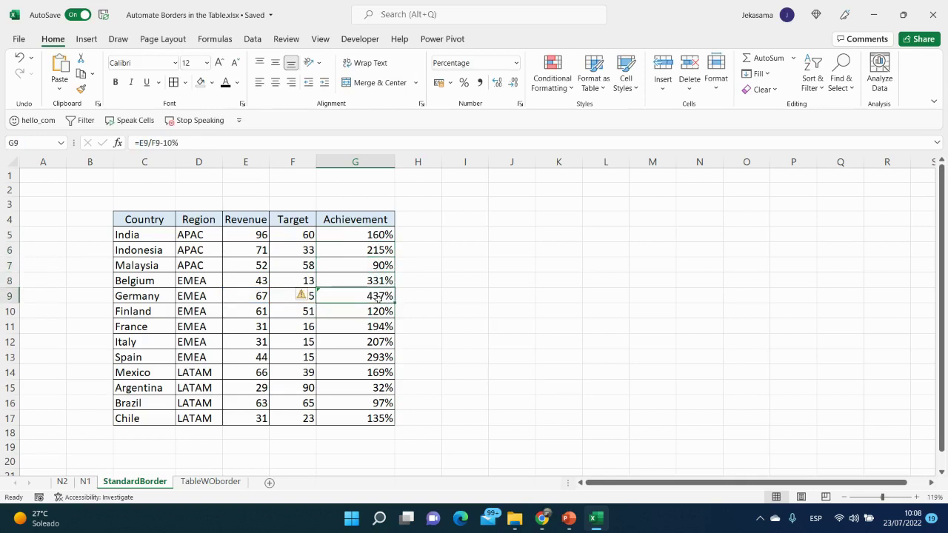
Step: Copy the adjusted Achievement formula from G9 to the whole range G5:G17
key("ctrl+c")
left_click_drag(368, 235, 363, 418)
key("ctrl+v")
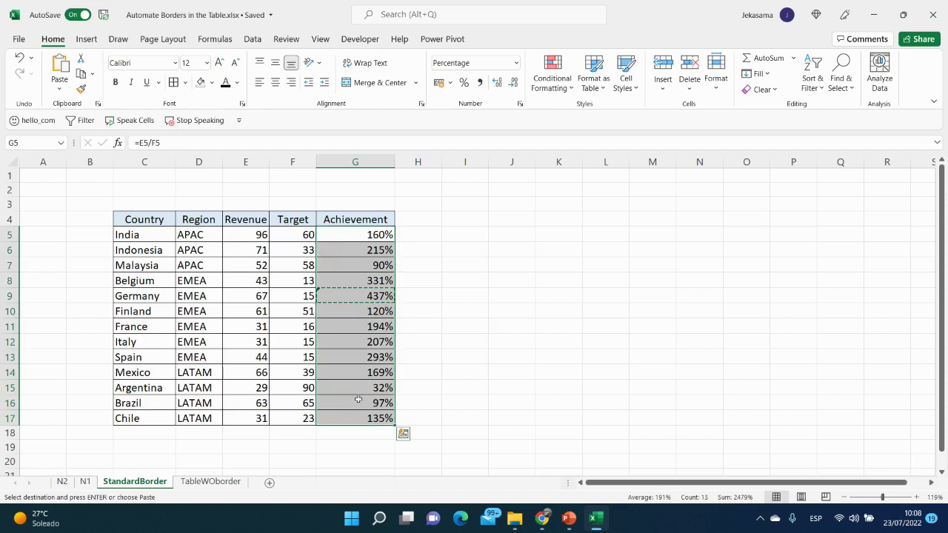
key("ctrl+v")
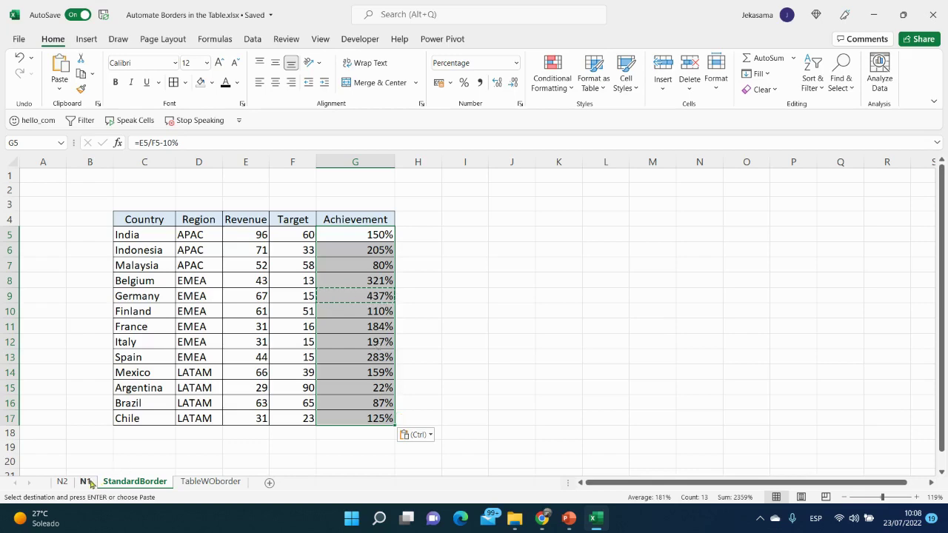
left_click(63, 482)
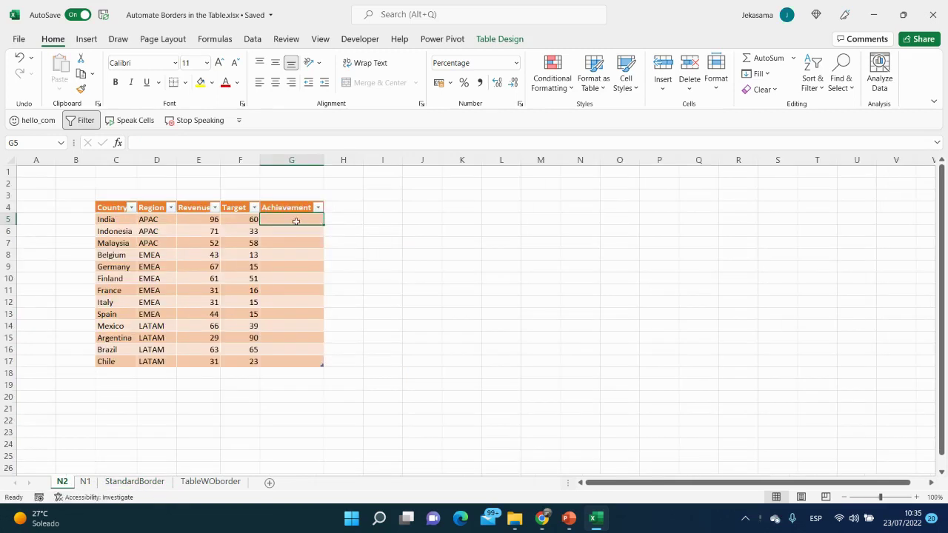
type("=")
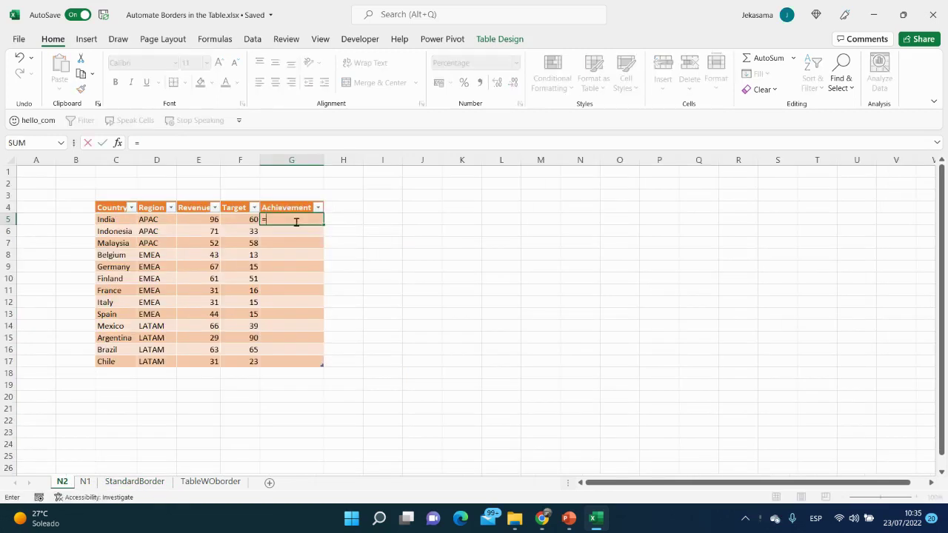
left_click(206, 219)
type("/")
left_click(249, 220)
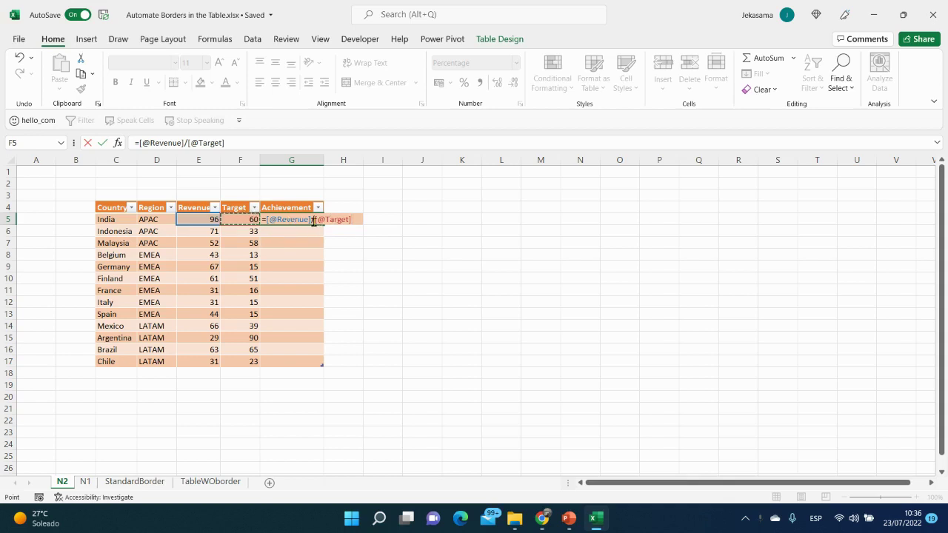
key("Return")
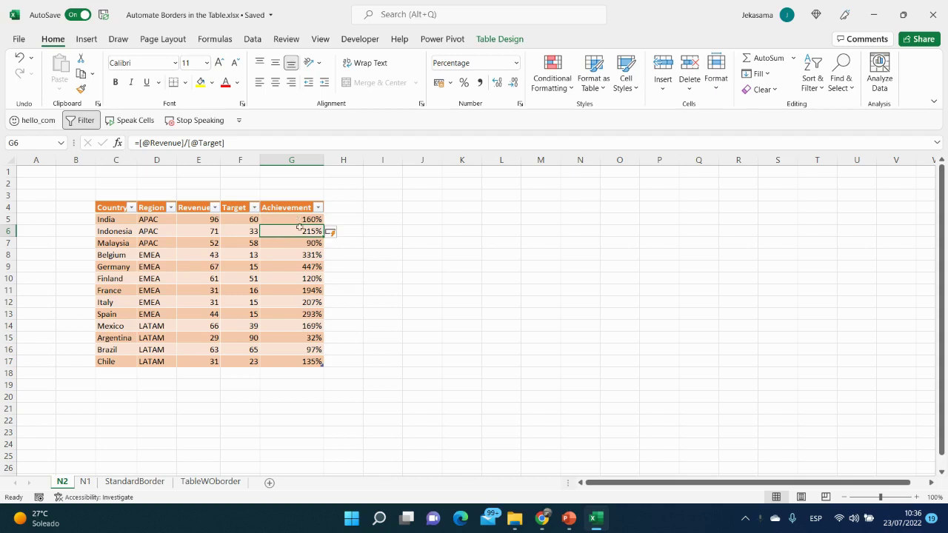
key("Return")
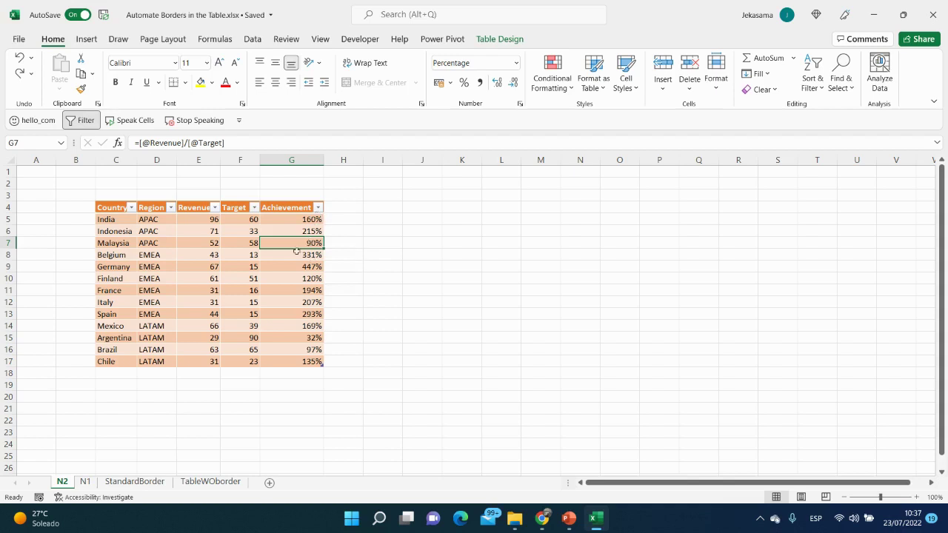
left_click(248, 145)
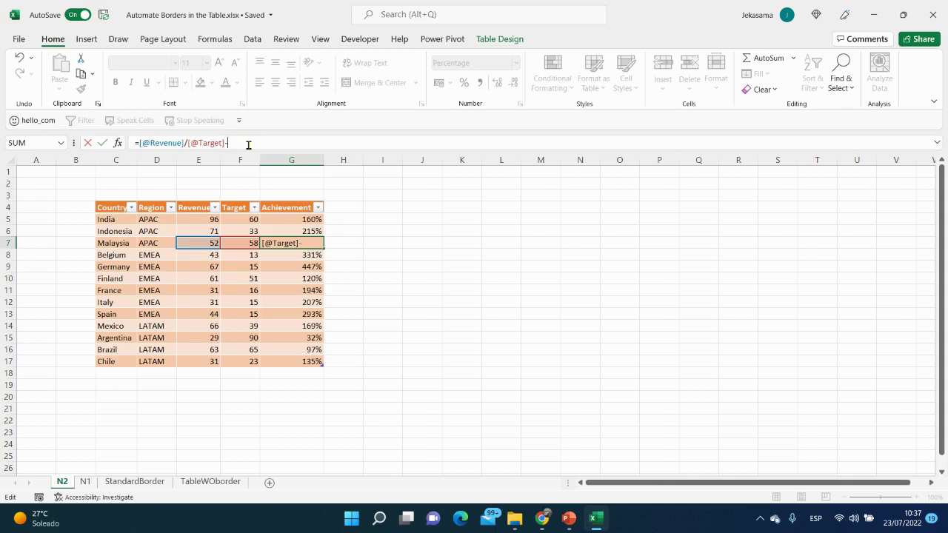
type("-10%")
key("Return")
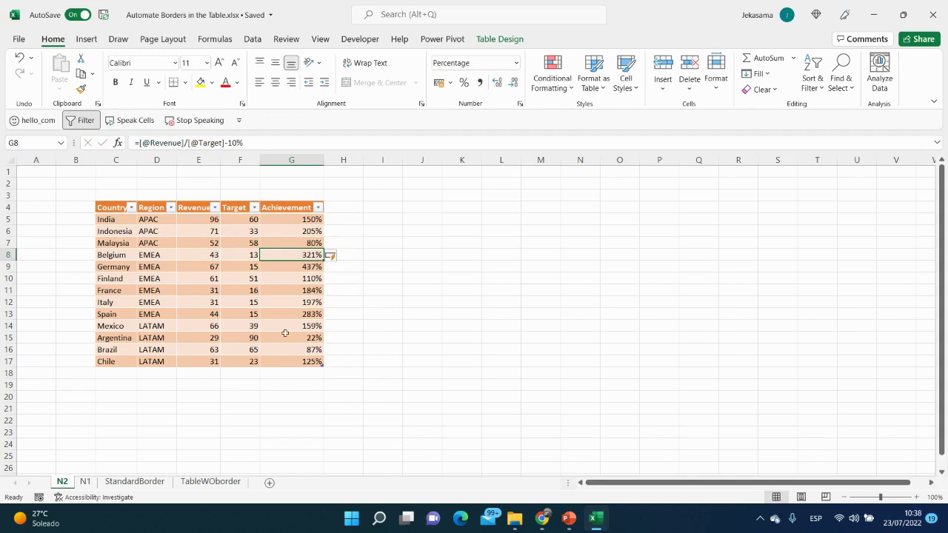
left_click(294, 245)
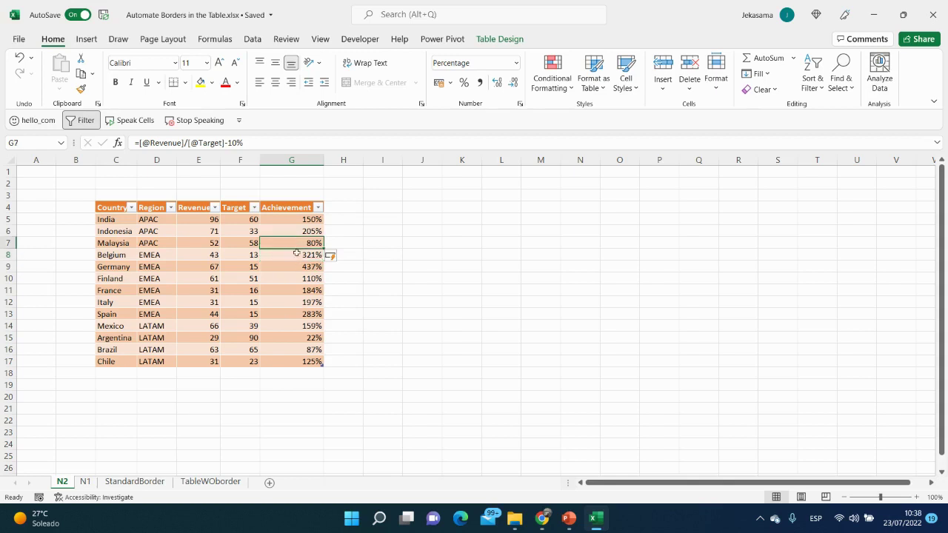
left_click(296, 253)
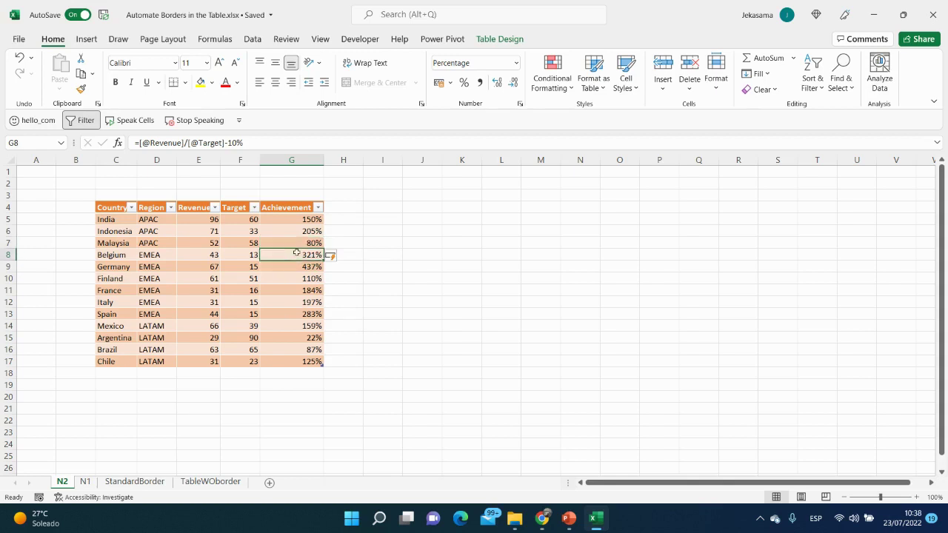
Step: Stop automatically creating calculated columns and check the Achievement formulas in the rows around Malaysia
left_click(341, 258)
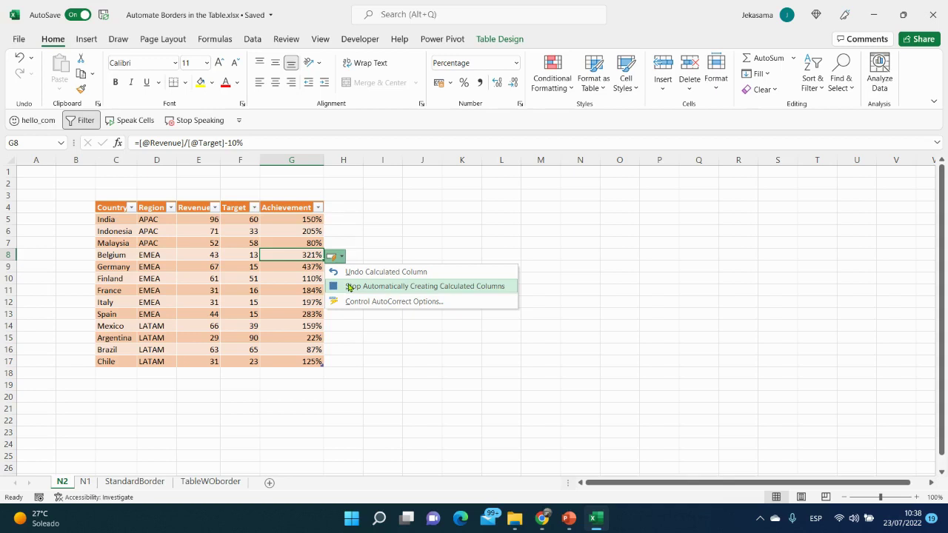
left_click(349, 286)
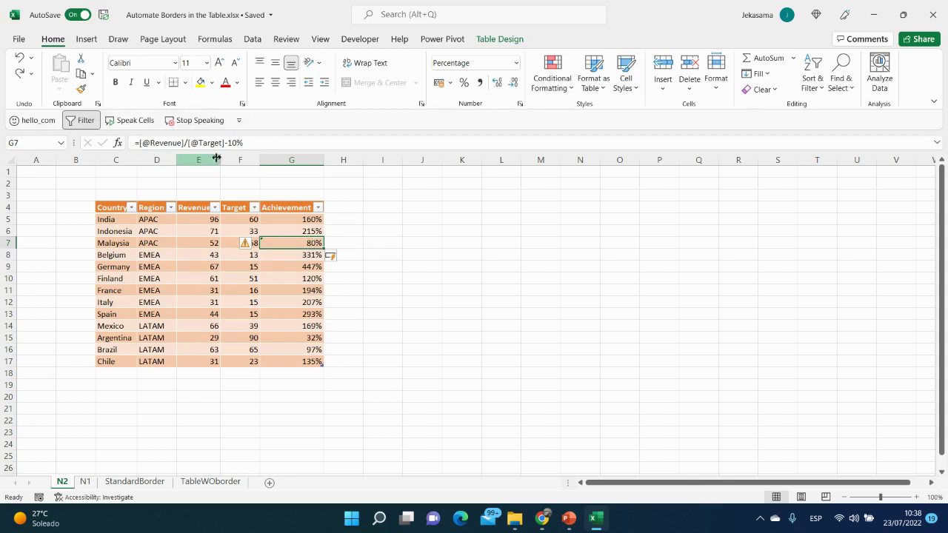
left_click(291, 222)
left_click(292, 227)
left_click(288, 254)
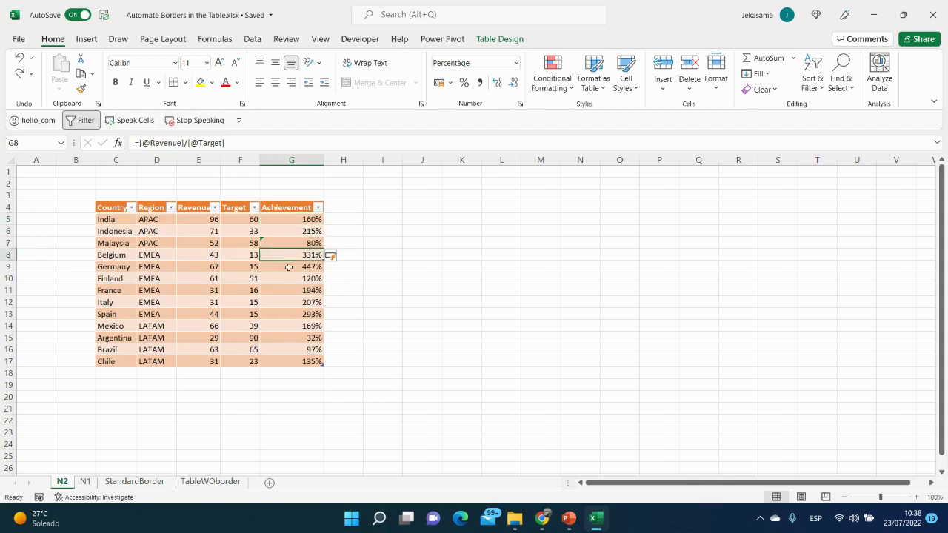
left_click(288, 267)
left_click(289, 279)
left_click(288, 291)
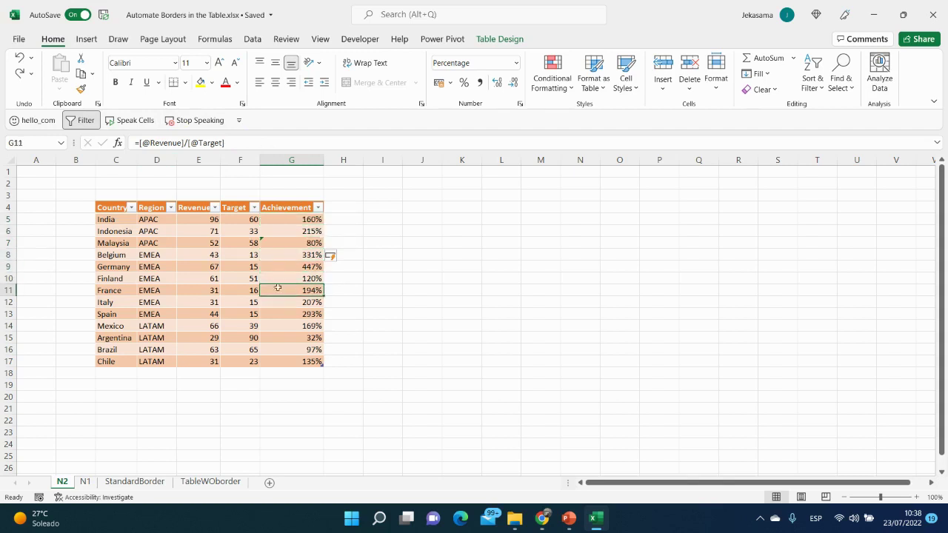
left_click(278, 243)
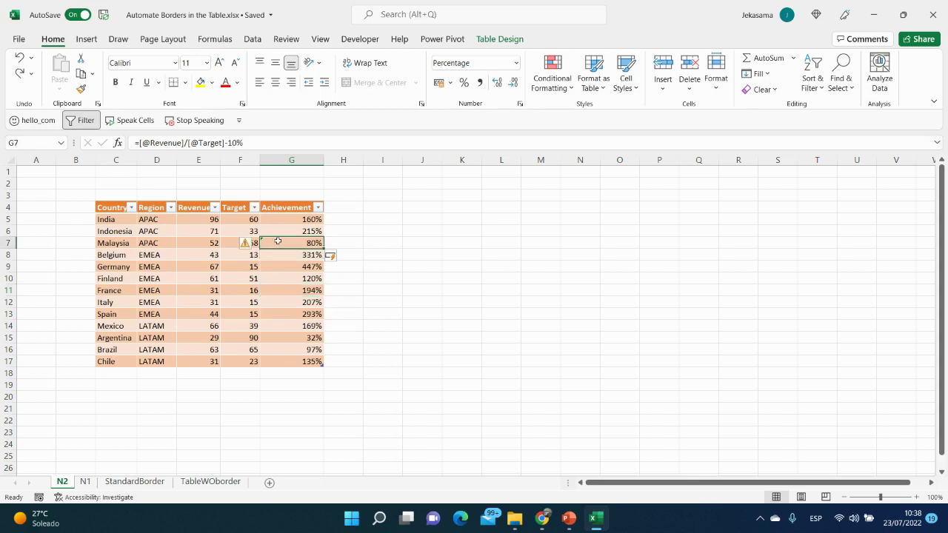
Step: In the AutoCorrect options for proofing, enable filling formulas in tables to create calculated columns
left_click(21, 40)
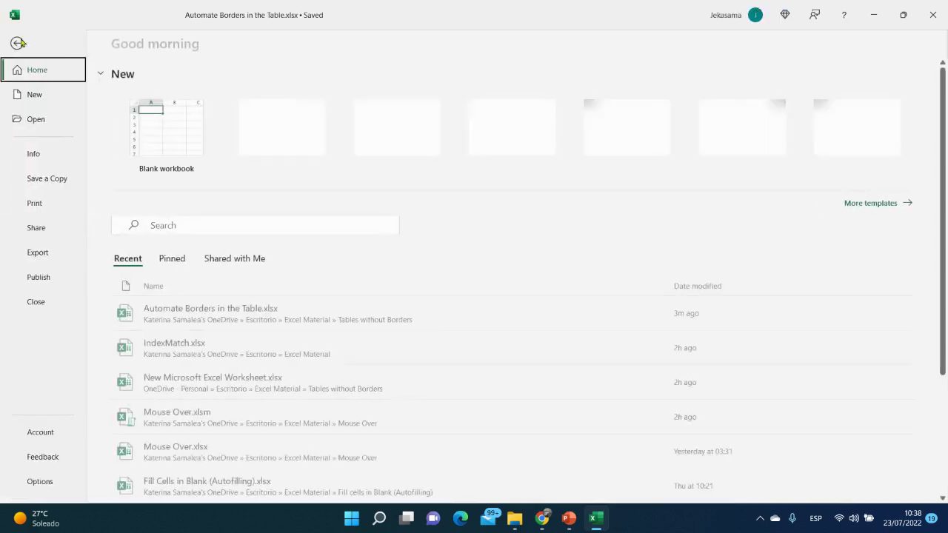
left_click(38, 481)
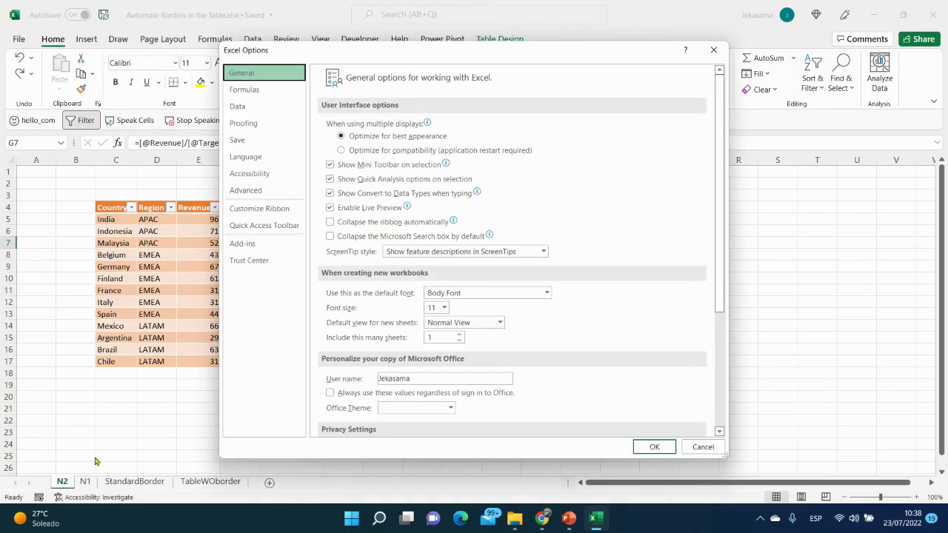
left_click(261, 122)
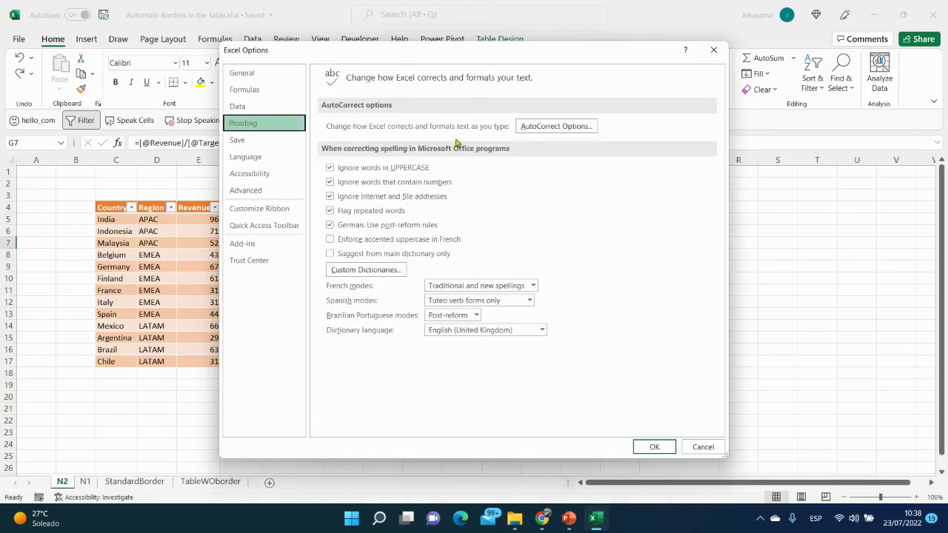
left_click(548, 127)
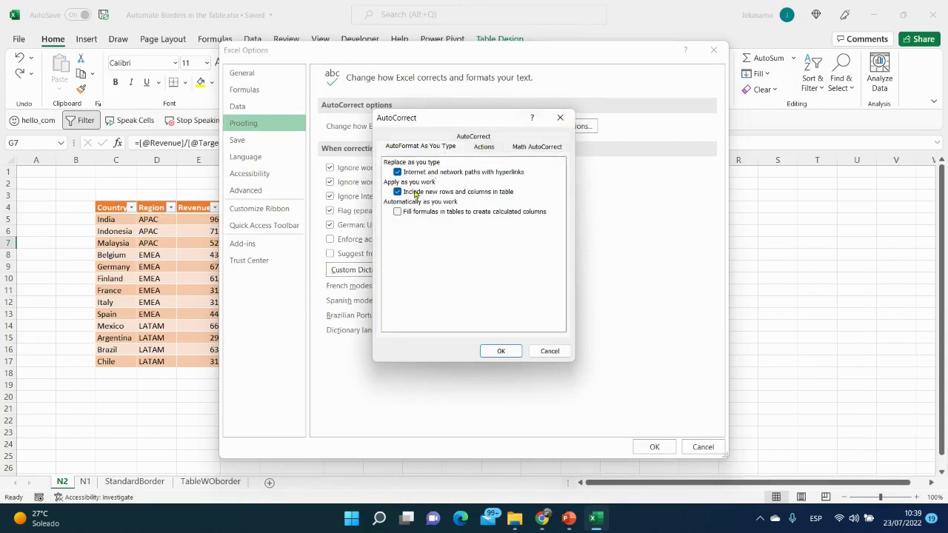
left_click(397, 213)
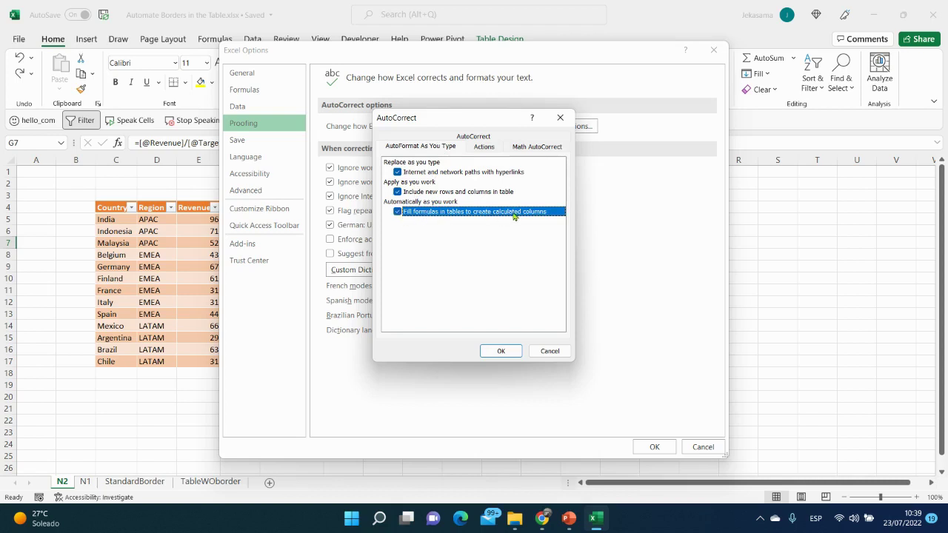
left_click(501, 350)
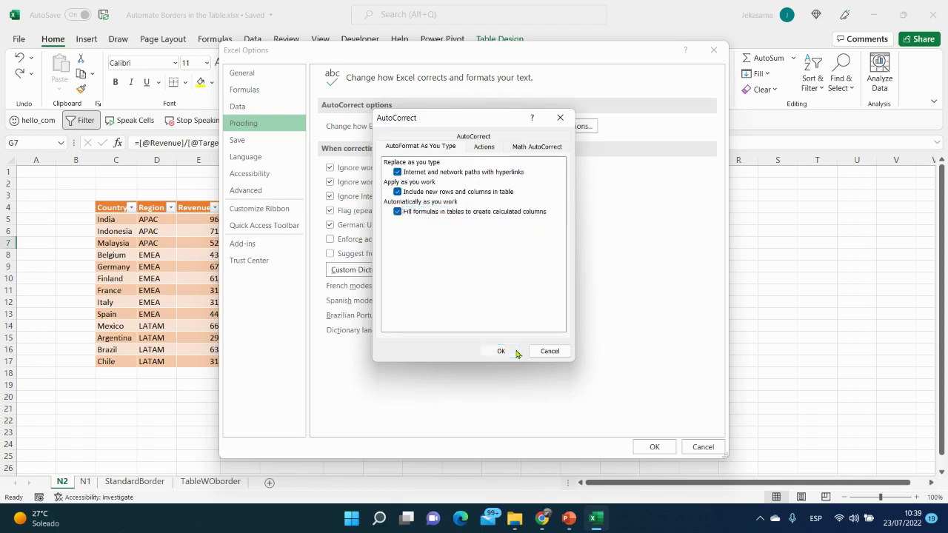
left_click(654, 447)
key("Up")
key("Up")
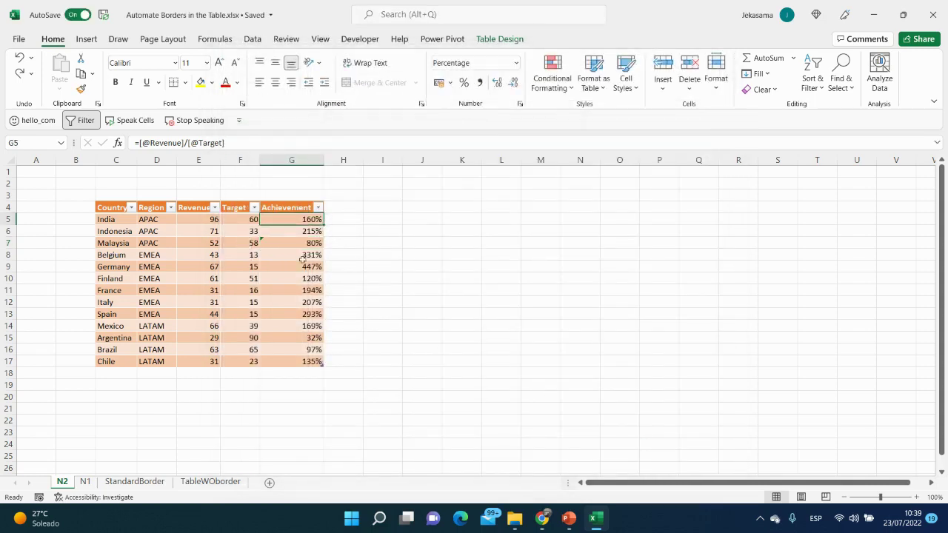
double_click(294, 243)
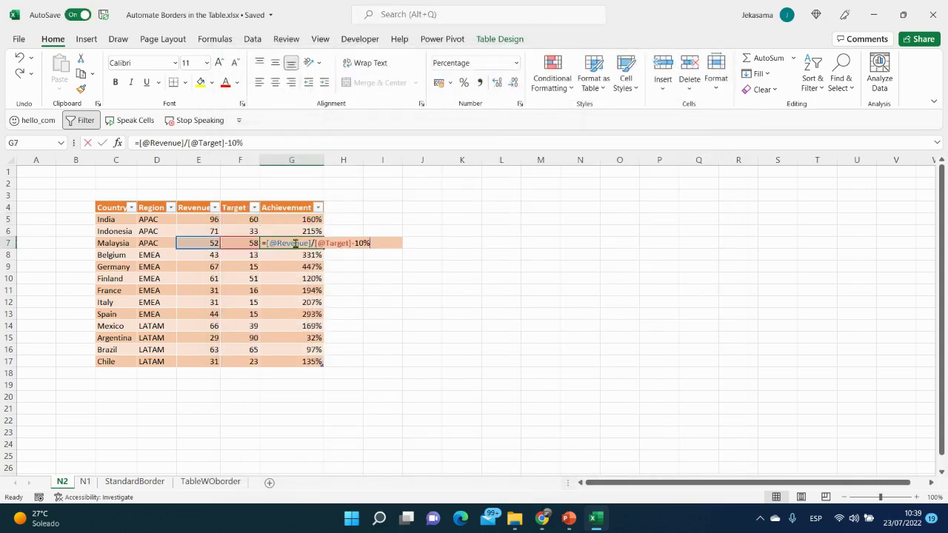
key("Return")
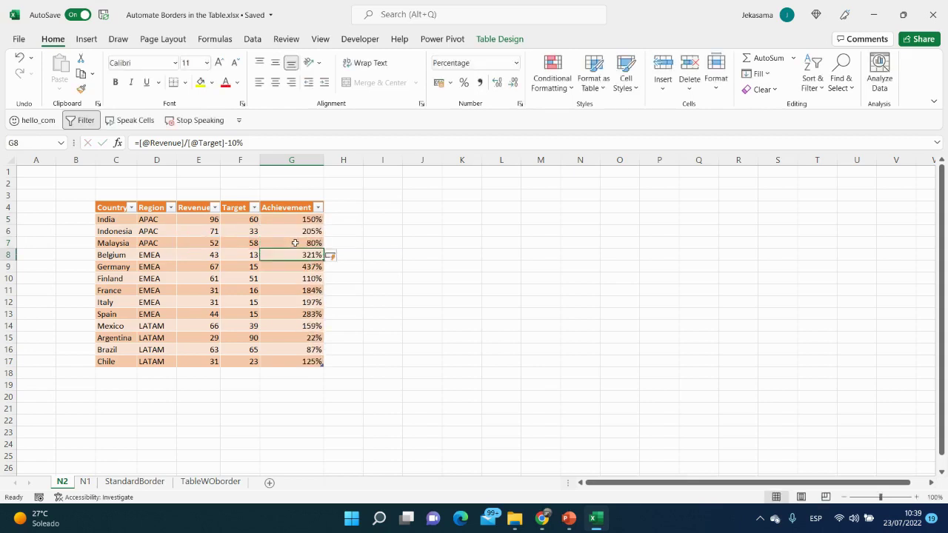
Step: Select the Achievement values in G5:G17 and inspect the formulas in the Spain and India rows
left_click_drag(296, 219, 296, 350)
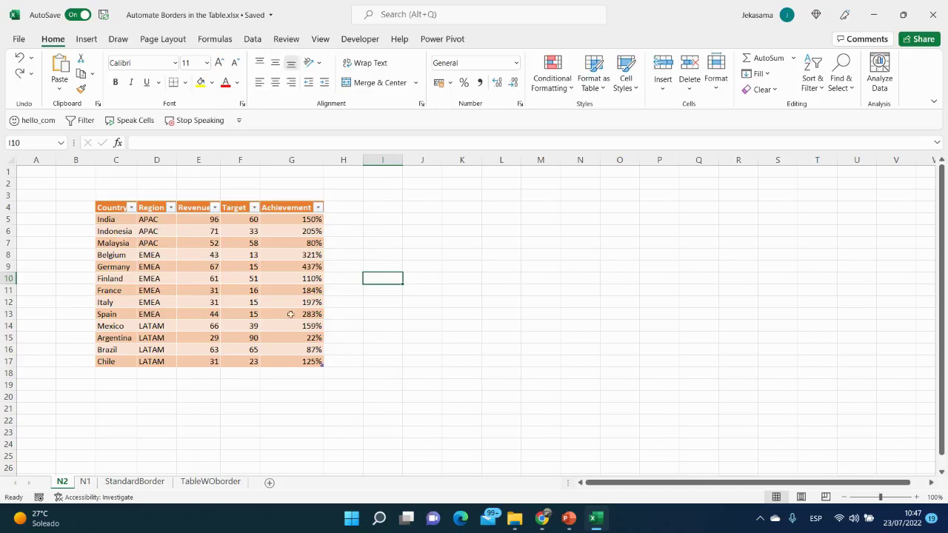
left_click(290, 314)
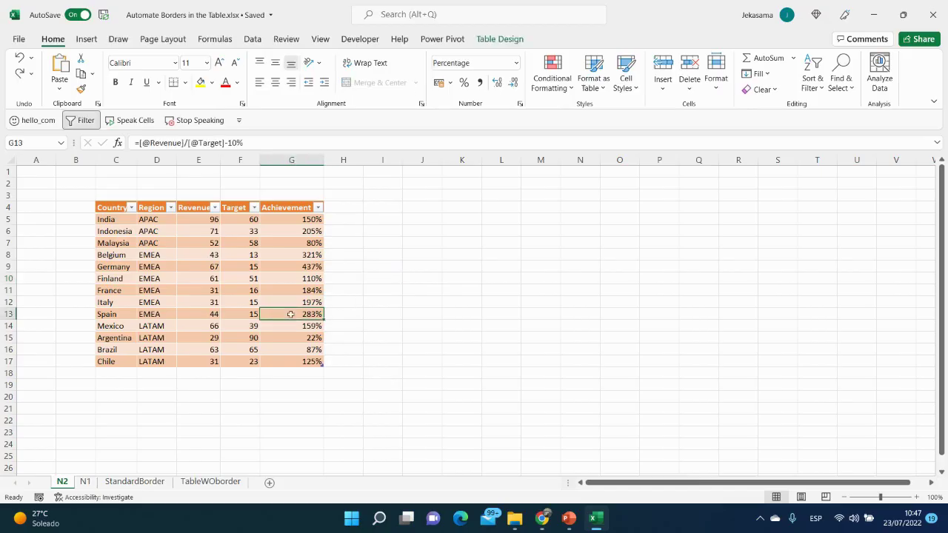
left_click_drag(289, 220, 323, 367)
left_click(281, 220)
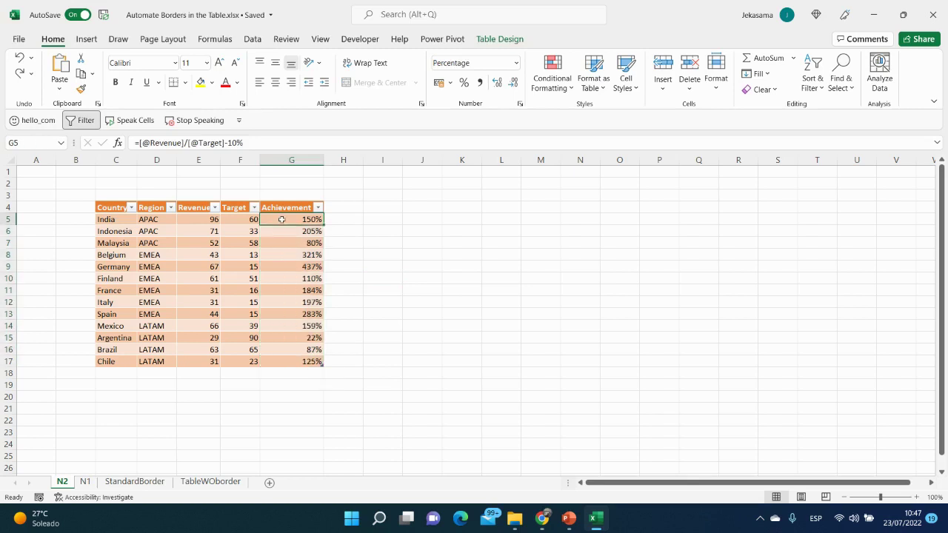
key("ctrl+shift+Down")
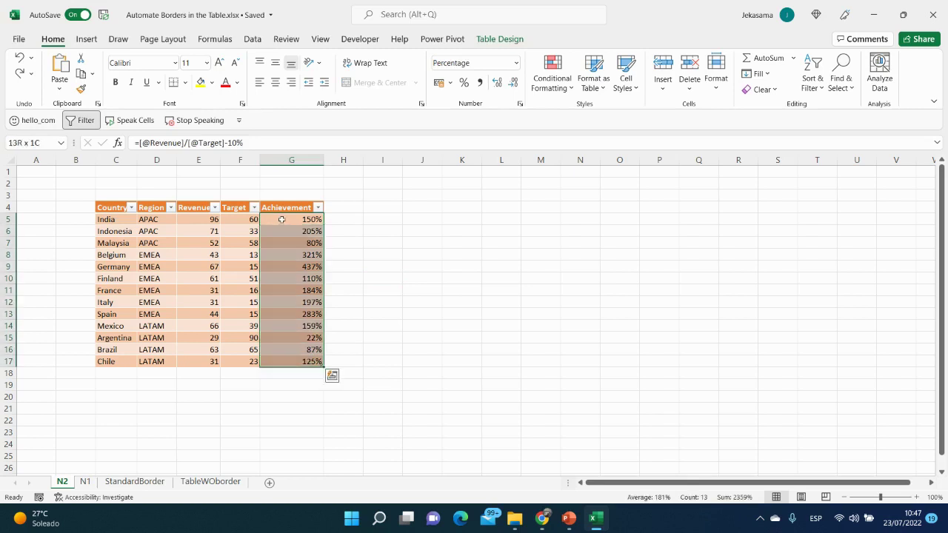
left_click(281, 219)
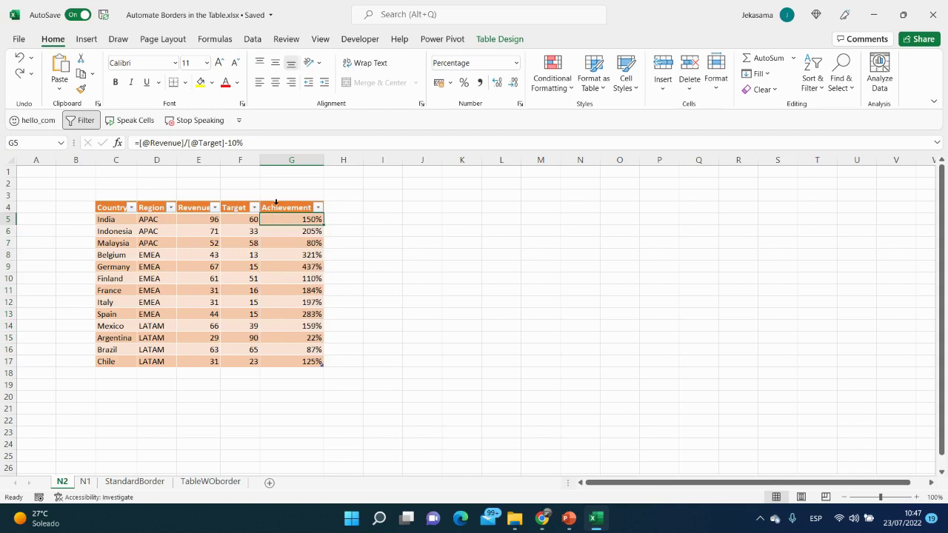
Step: Insert a slicer for the table's Region column, shortened to about 3.37 cm high and placed just beside the Achievement column
left_click(276, 201)
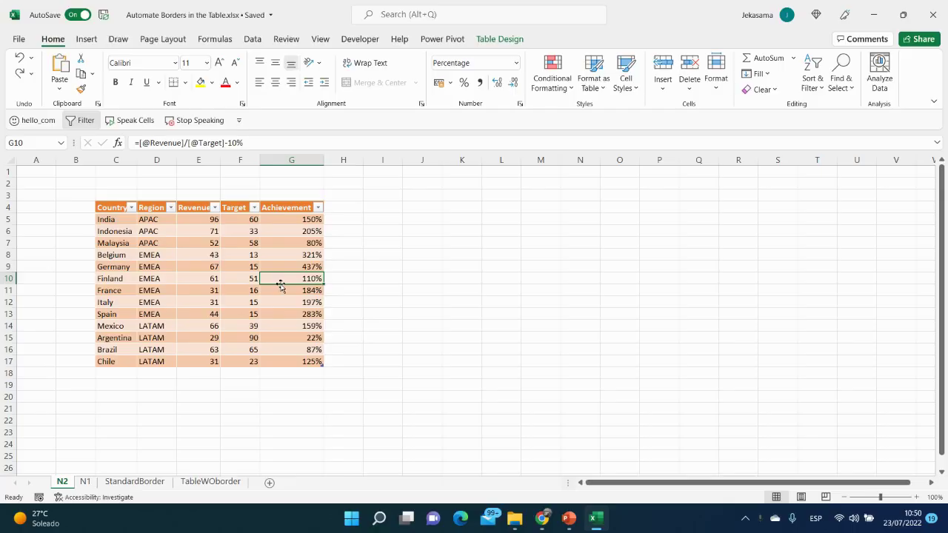
left_click(246, 278)
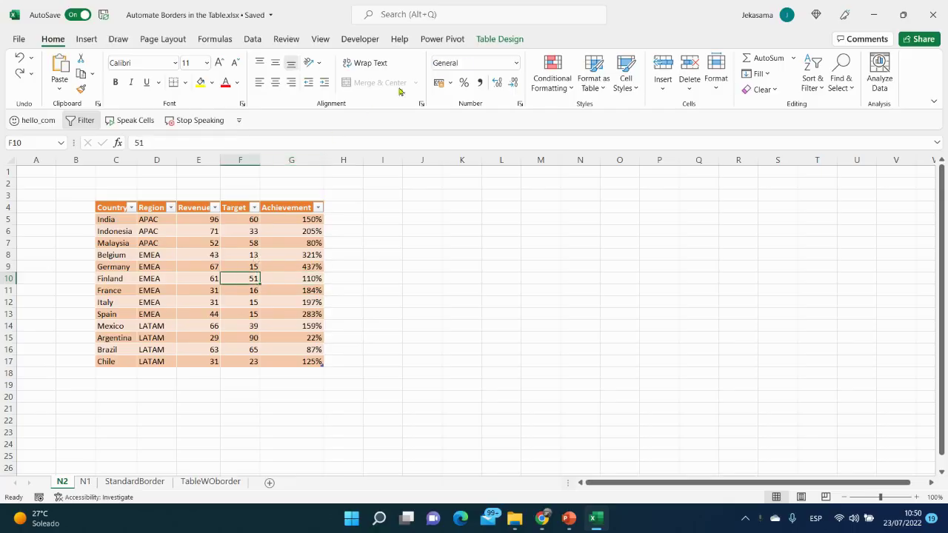
left_click(483, 41)
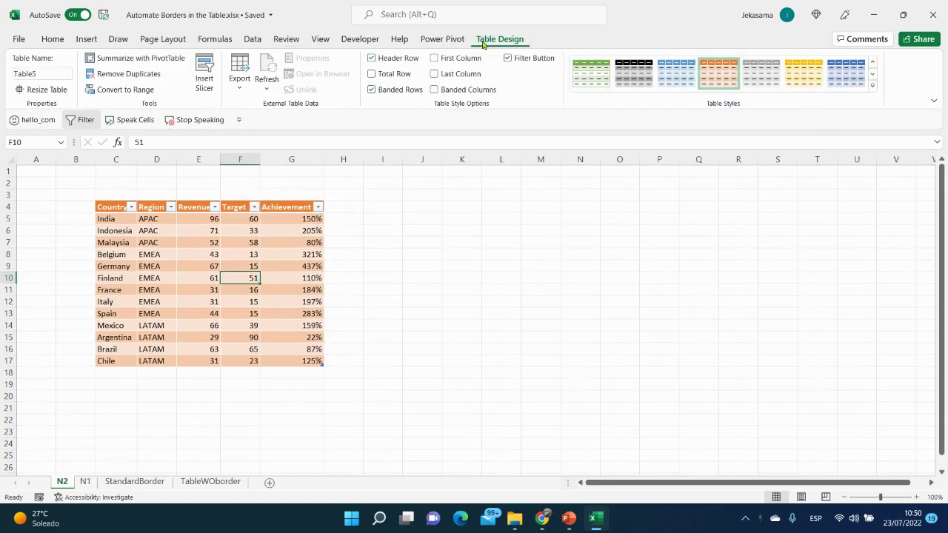
left_click(200, 90)
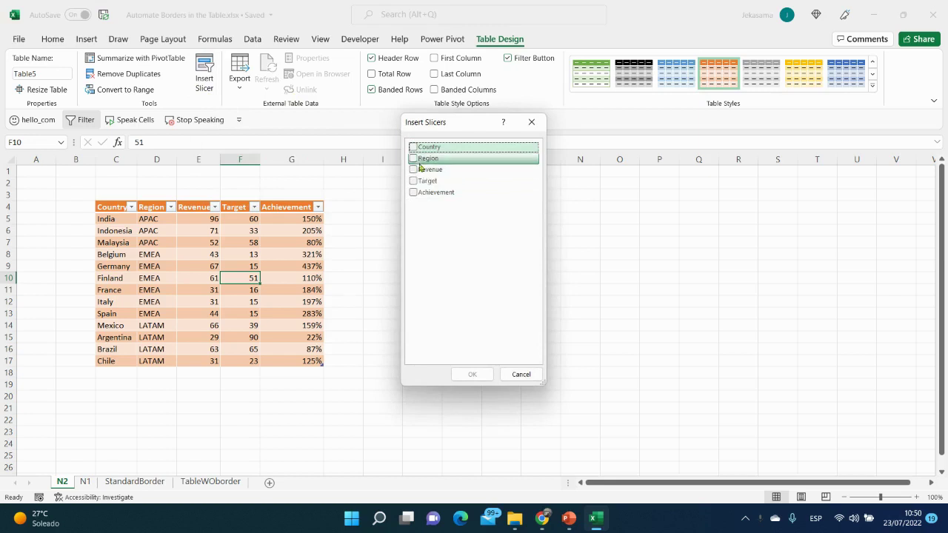
left_click(414, 160)
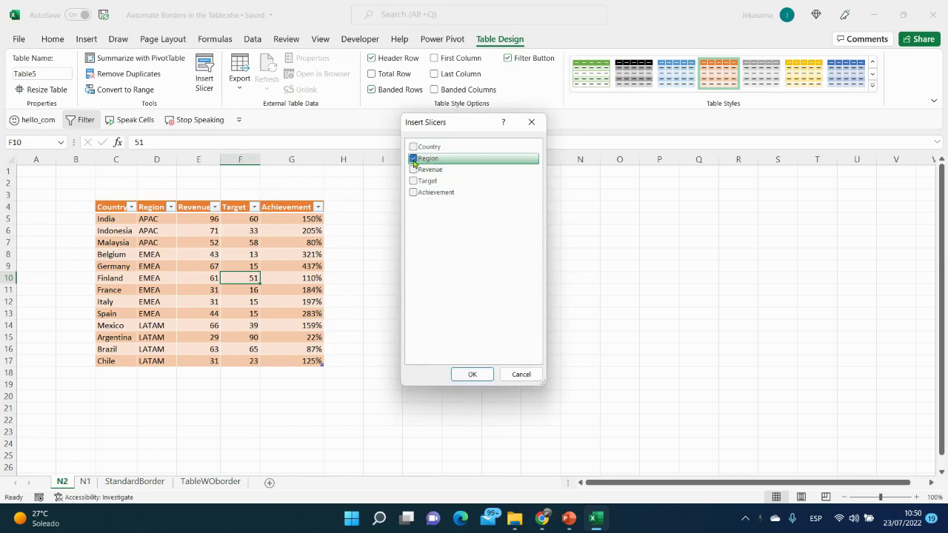
left_click(472, 375)
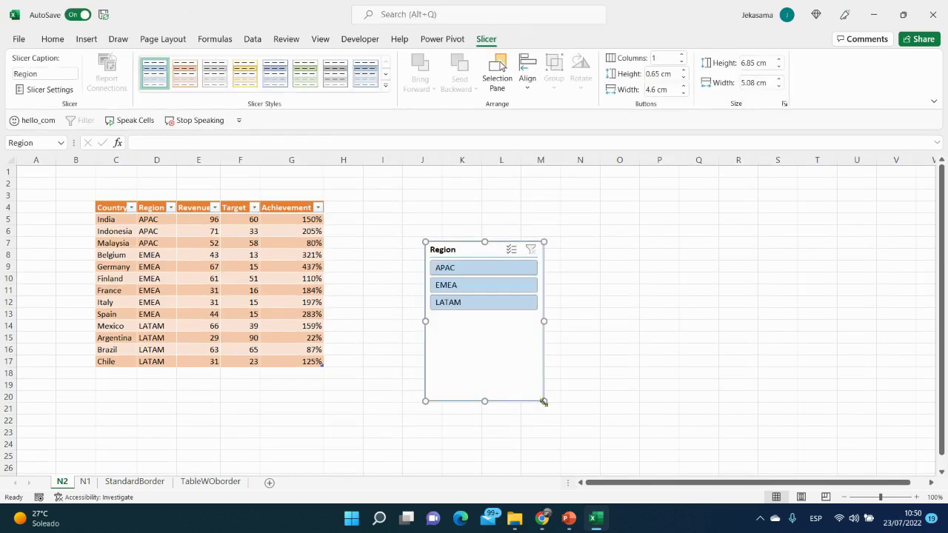
left_click_drag(543, 400, 543, 320)
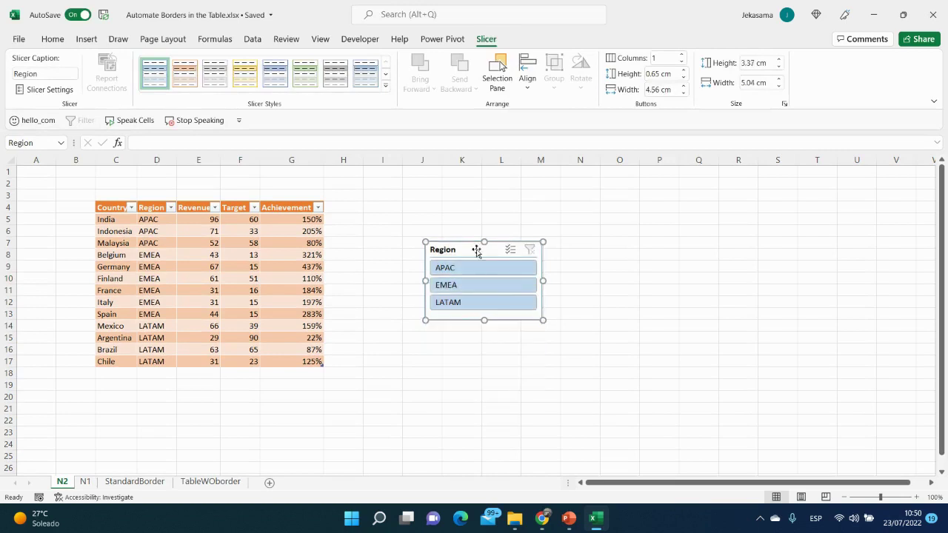
left_click_drag(463, 242, 404, 214)
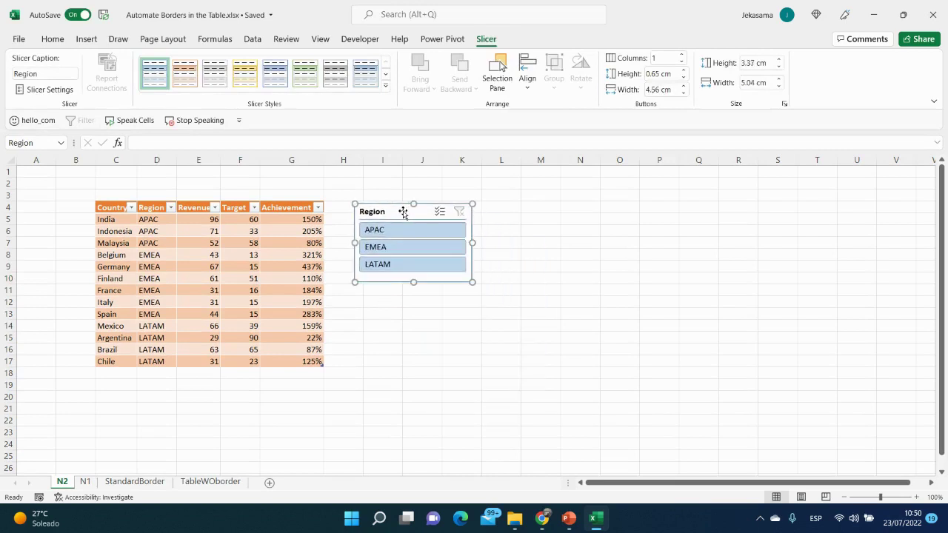
Step: Try the Region slicer with APAC, EMEA, EMEA together with LATAM, and APAC again, and clear the filter
left_click(404, 231)
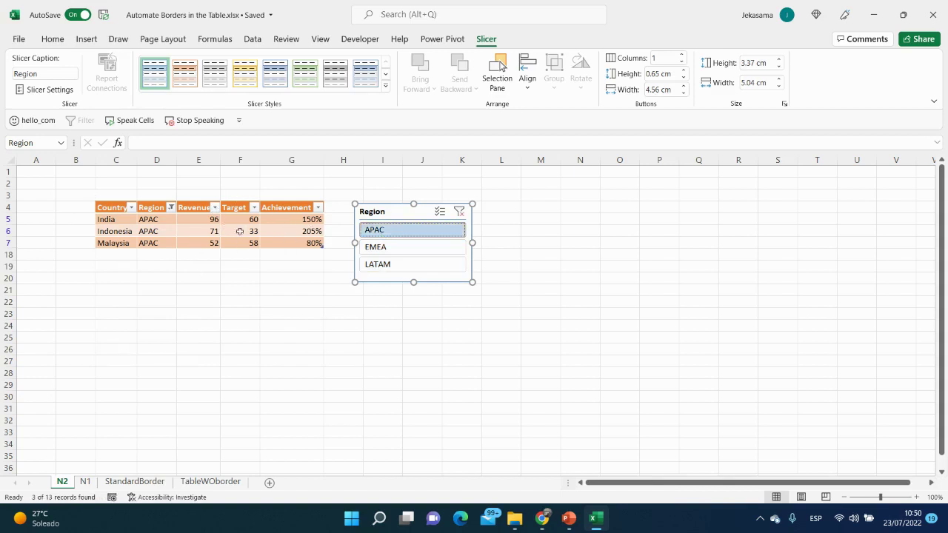
left_click(408, 251)
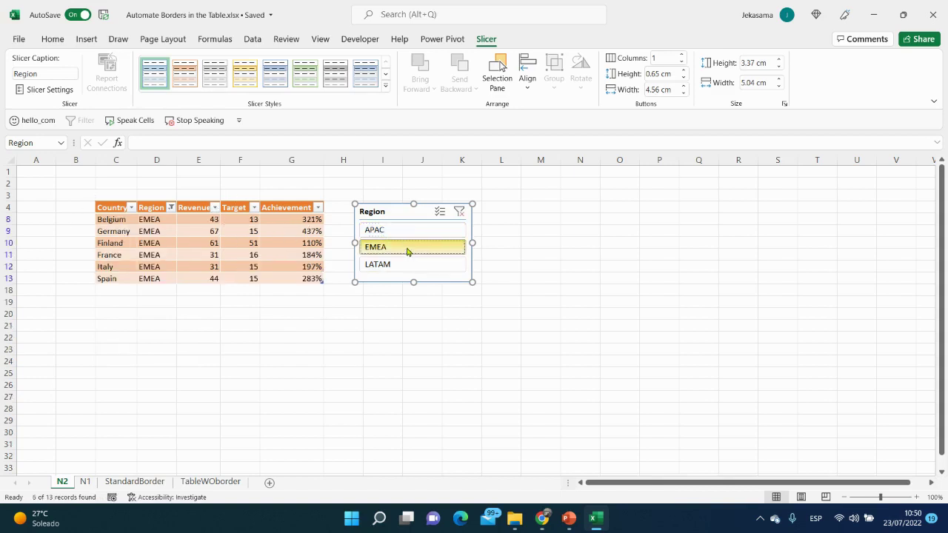
left_click(413, 265, "ctrl")
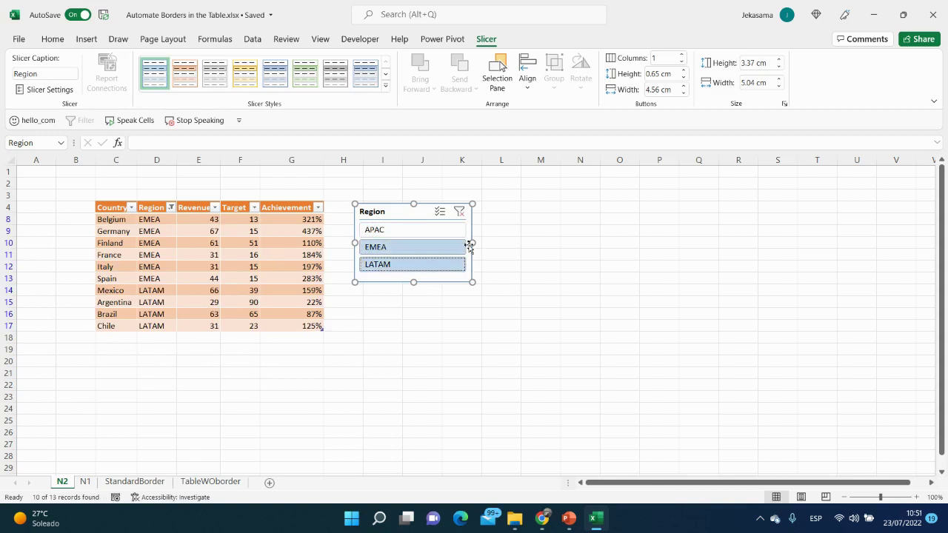
left_click(433, 230)
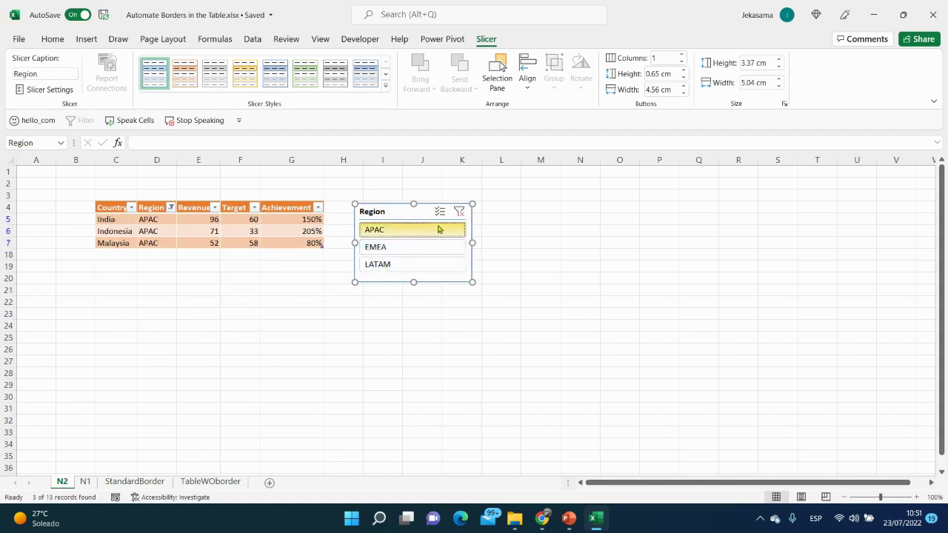
left_click(460, 213)
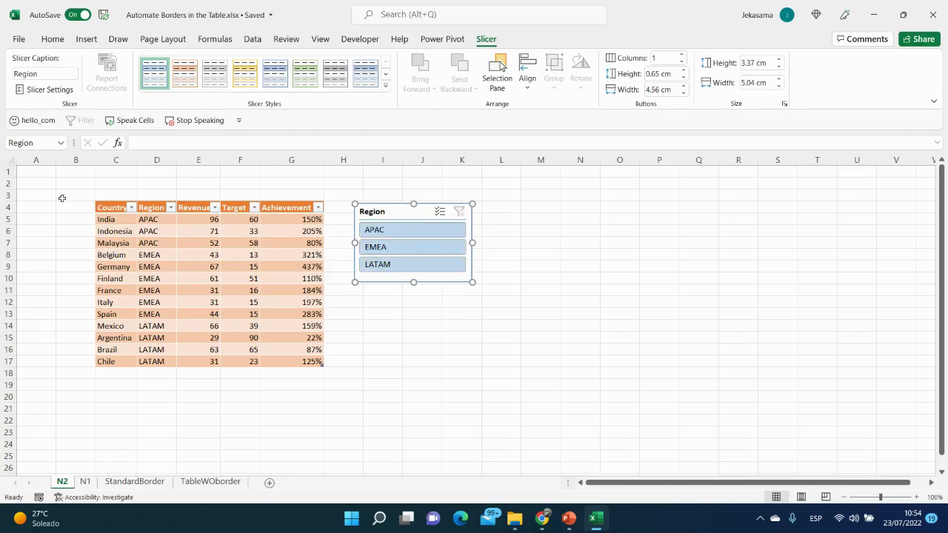
Step: Insert two blank rows above the table at rows 2 and 3
left_click(7, 182)
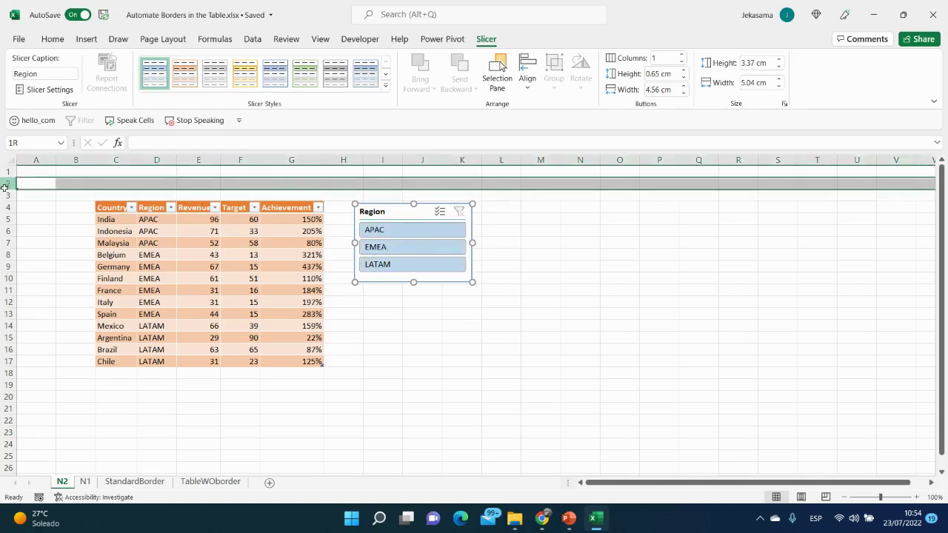
left_click_drag(5, 187, 6, 195)
right_click(6, 195)
left_click(32, 289)
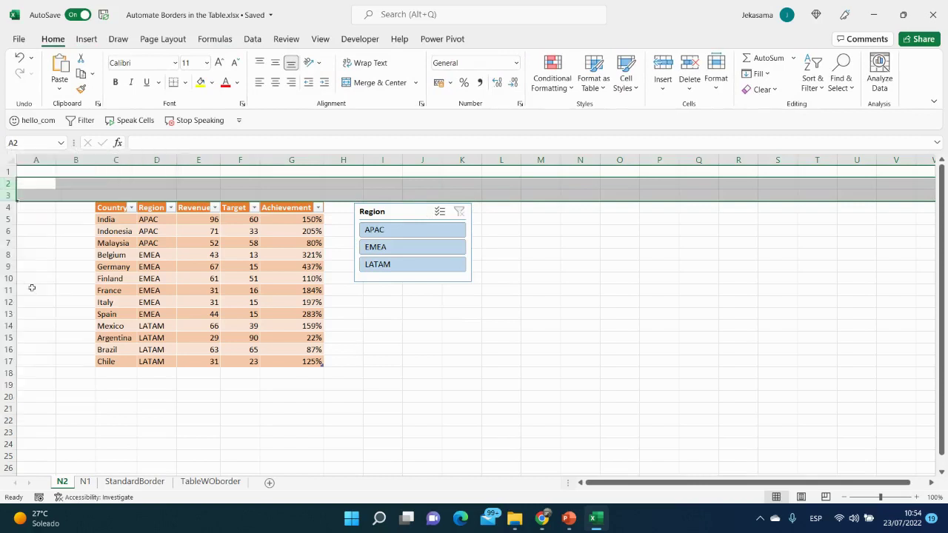
Step: Move the Region slicer above the table and resize it to the table's width, about 9.74 cm by 2.35 cm
left_click(393, 211)
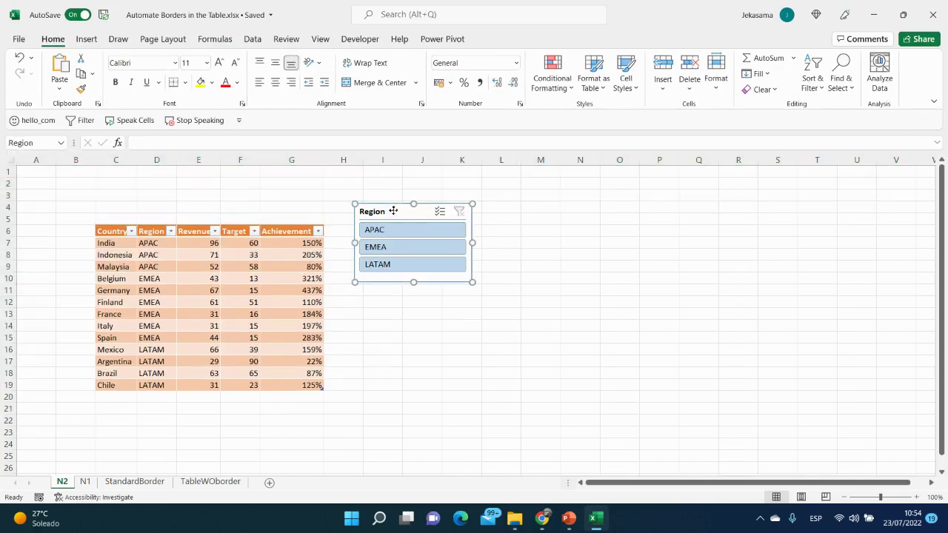
left_click_drag(393, 211, 134, 171)
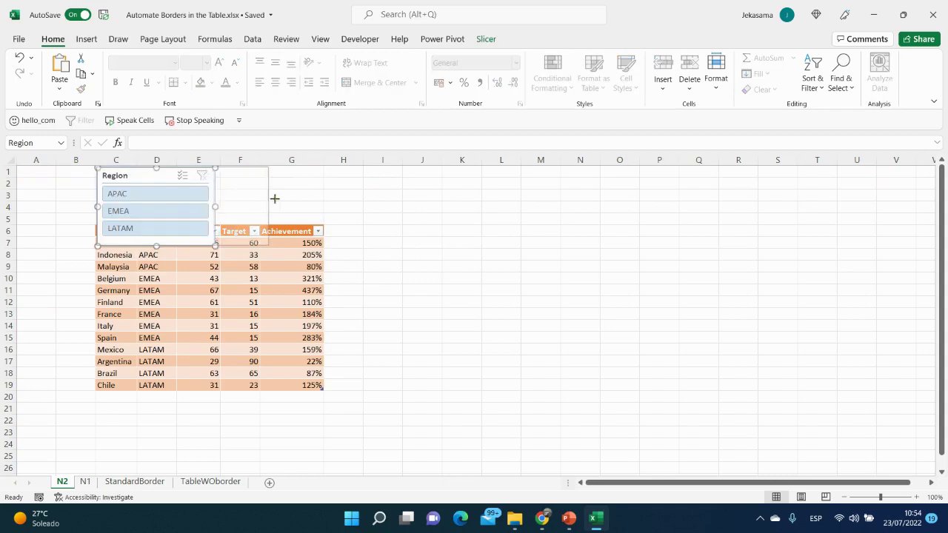
left_click_drag(274, 198, 324, 198)
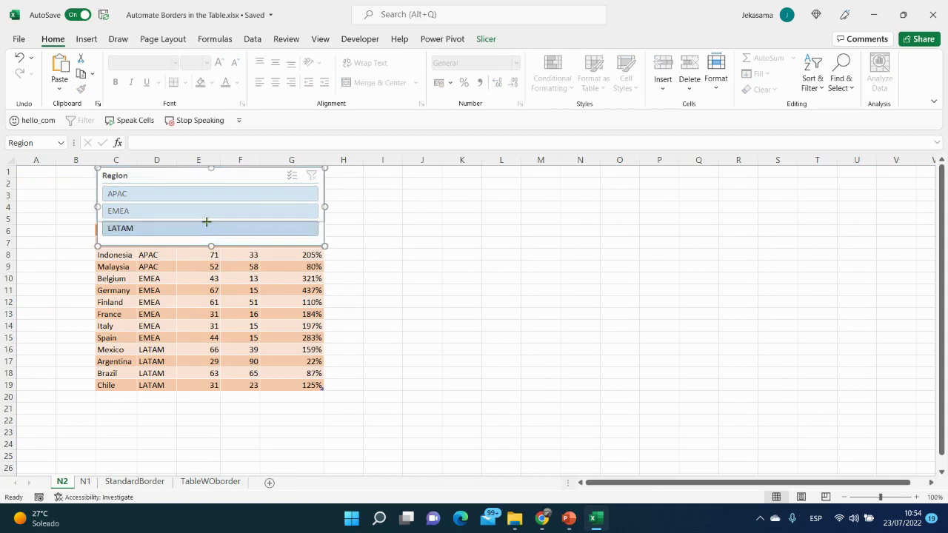
key("ctrl+z")
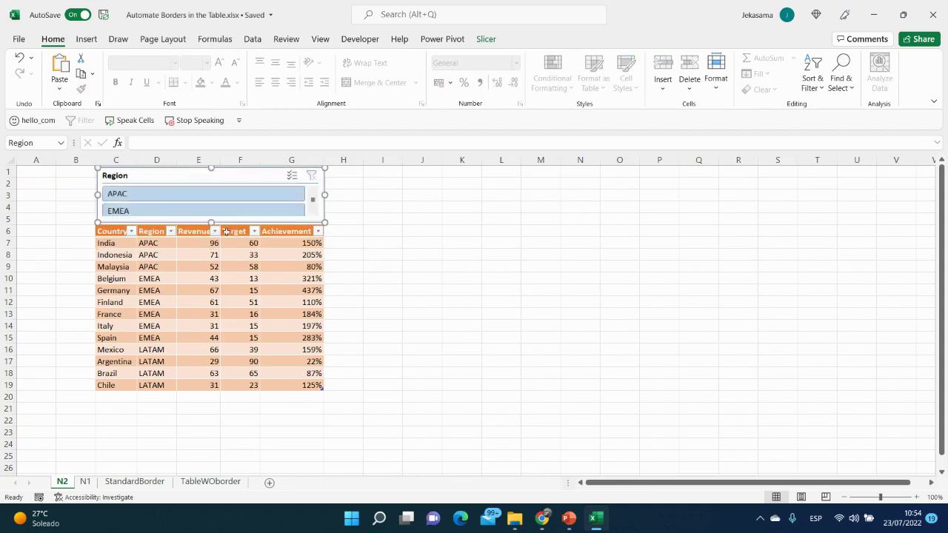
Step: Arrange the slicer's buttons in 3 columns and fit the slicer, about 1.88 cm high, directly above the table's header row
left_click(487, 39)
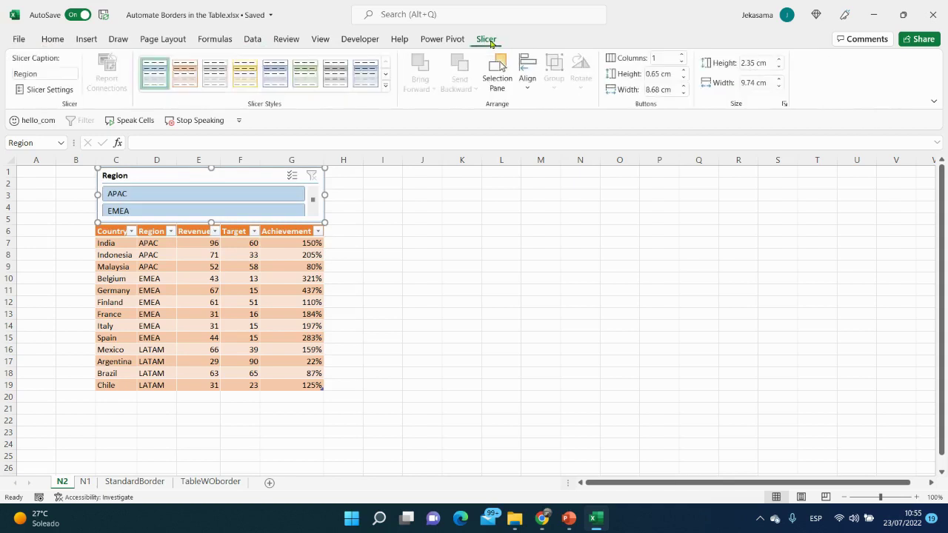
left_click(658, 59)
type("3")
key("Return")
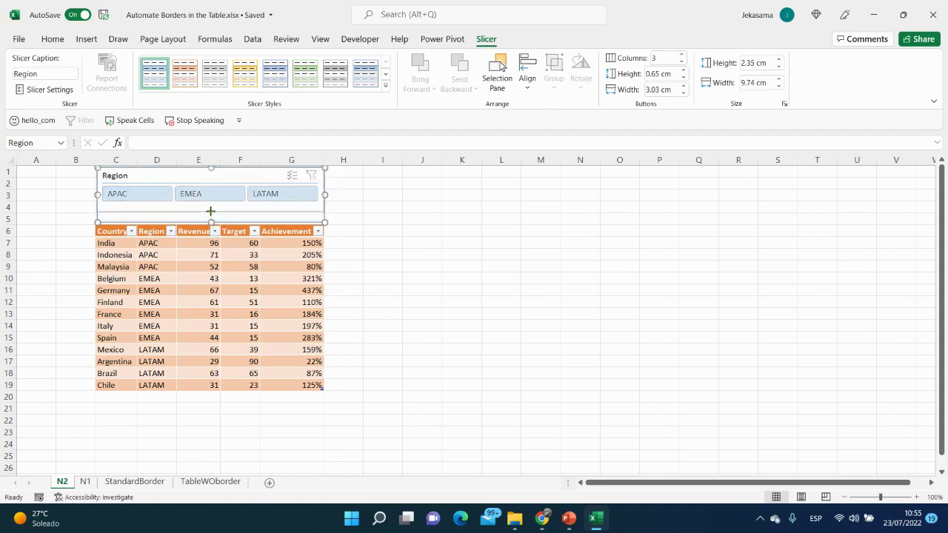
left_click_drag(210, 211, 210, 212)
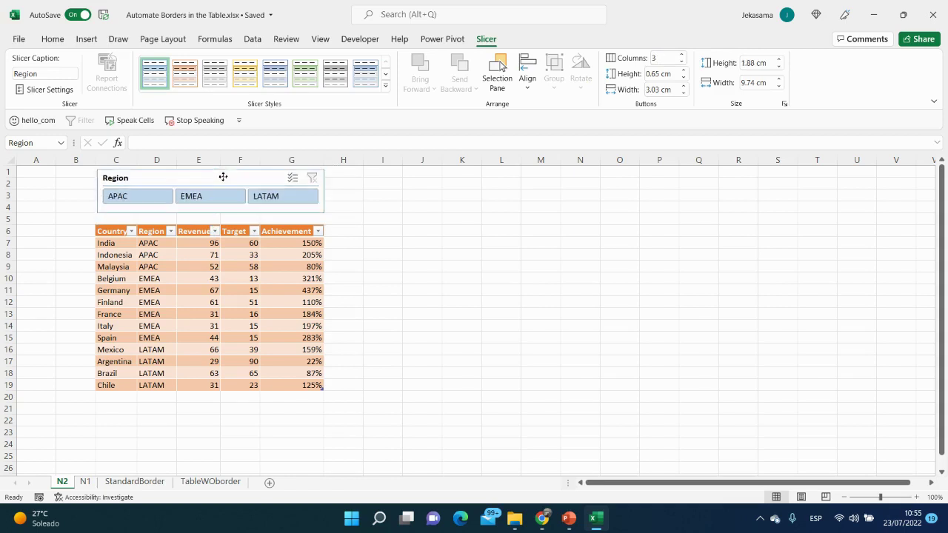
left_click_drag(223, 177, 222, 186)
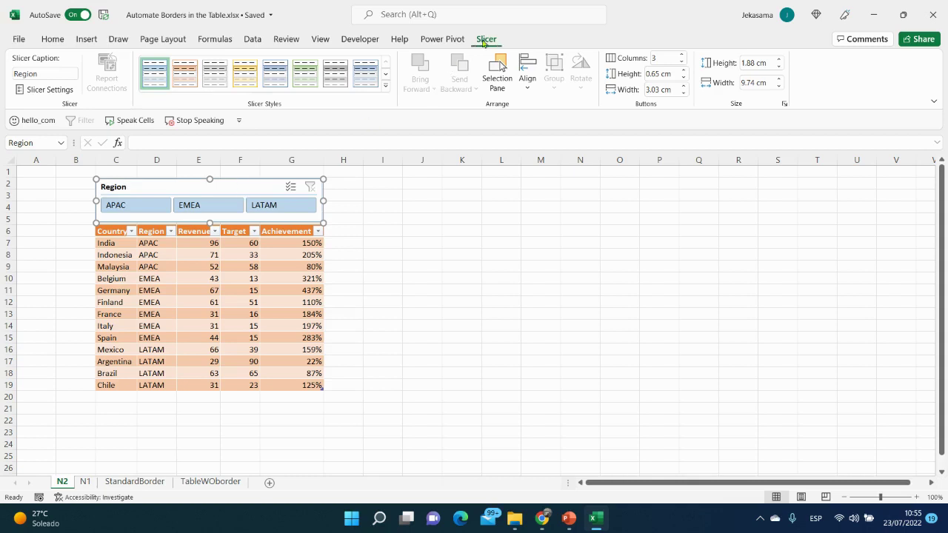
Step: Hide the Region slicer's header and reduce its height to about 1.16 cm, keeping it against the table
left_click(62, 93)
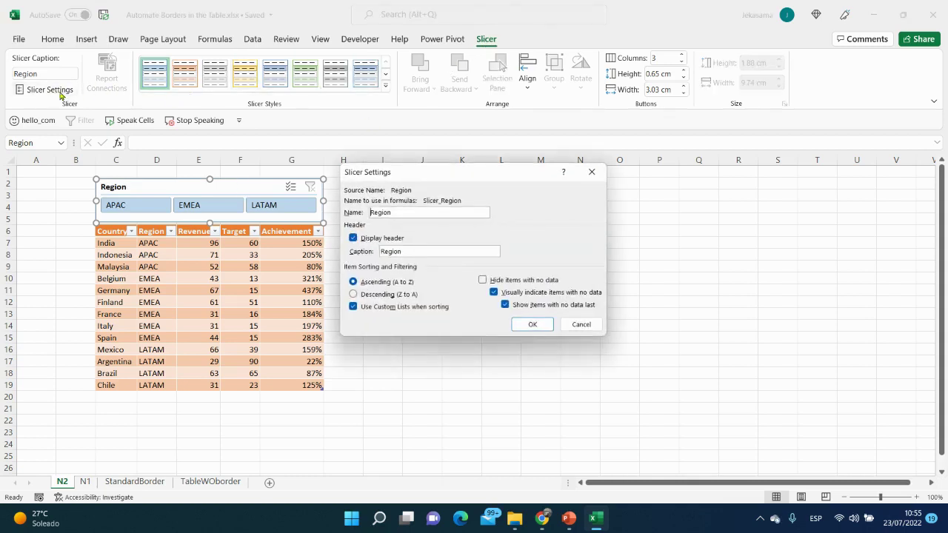
left_click(353, 238)
left_click(518, 325)
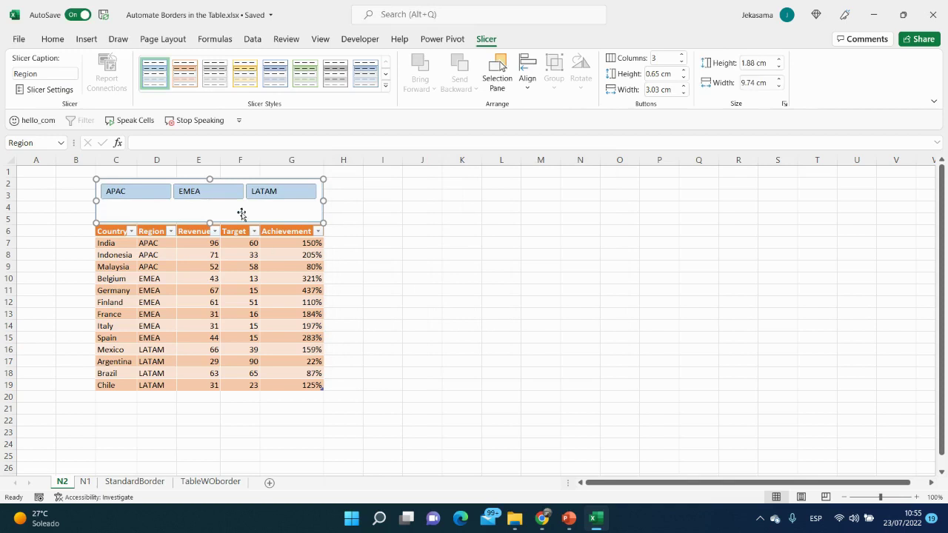
left_click_drag(209, 182, 209, 196)
left_click(374, 221)
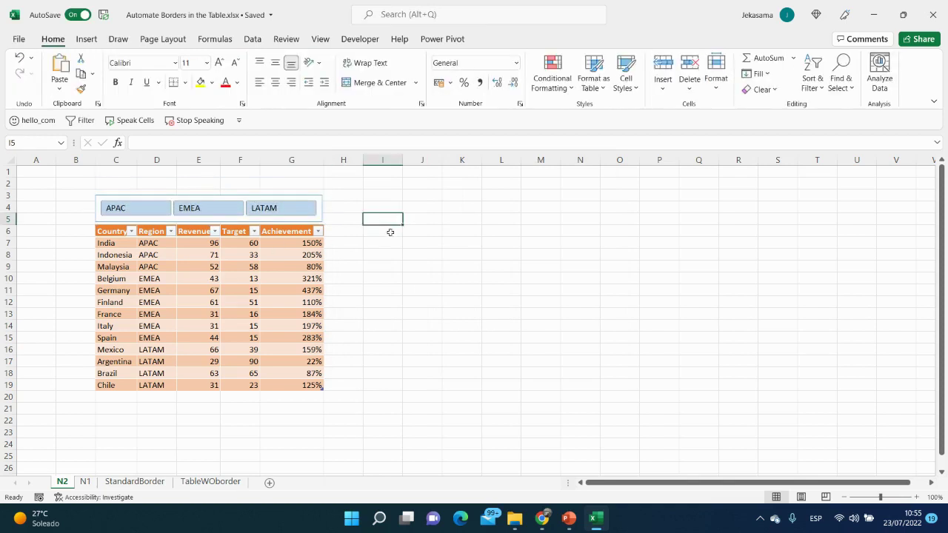
Step: Turn off the gridlines on sheet N2
left_click(7, 159)
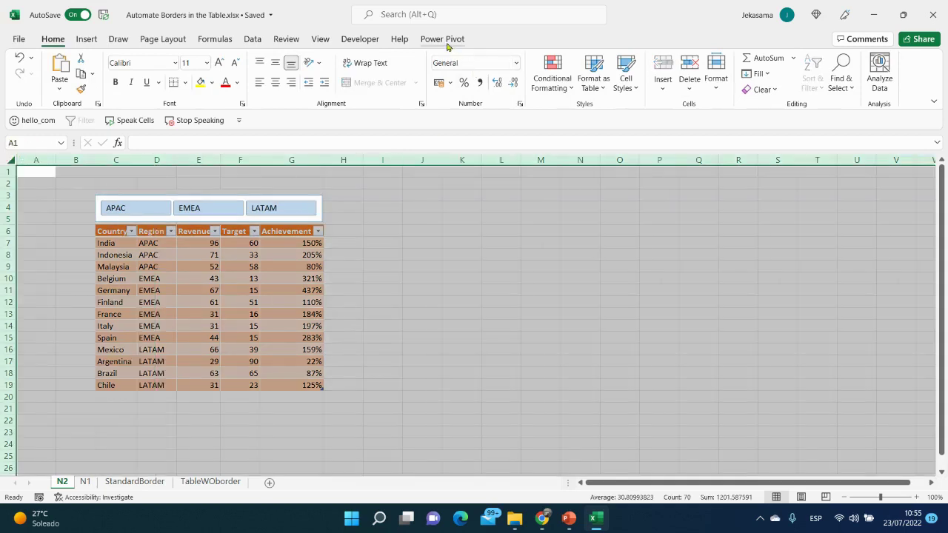
left_click(321, 39)
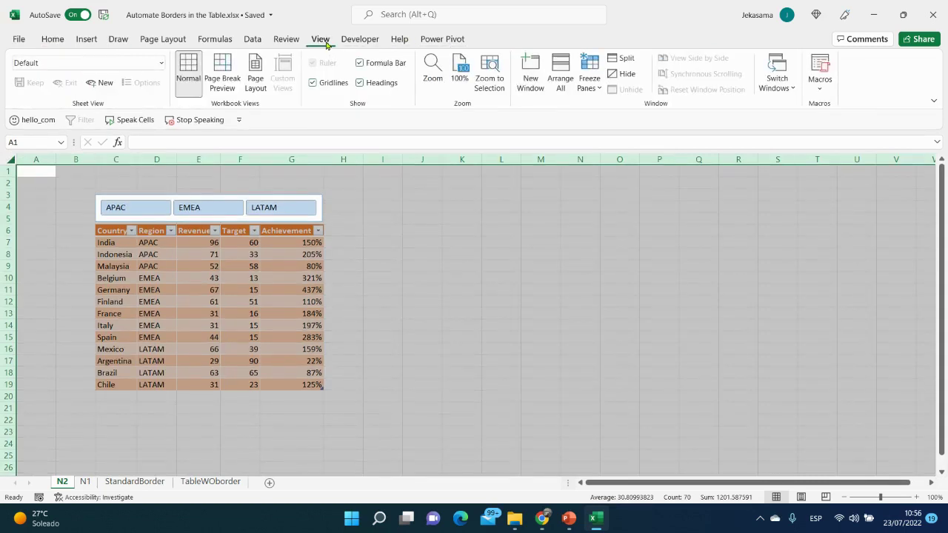
left_click(312, 83)
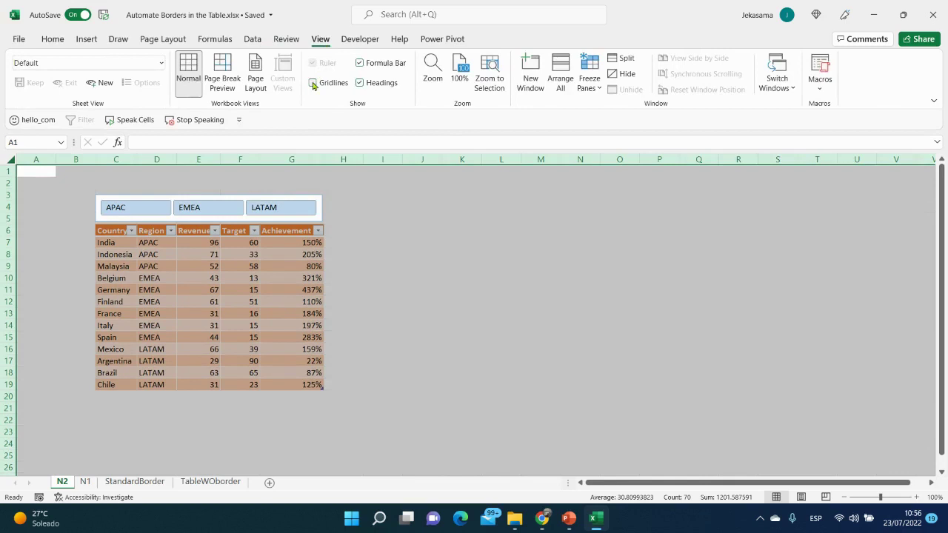
left_click(394, 206)
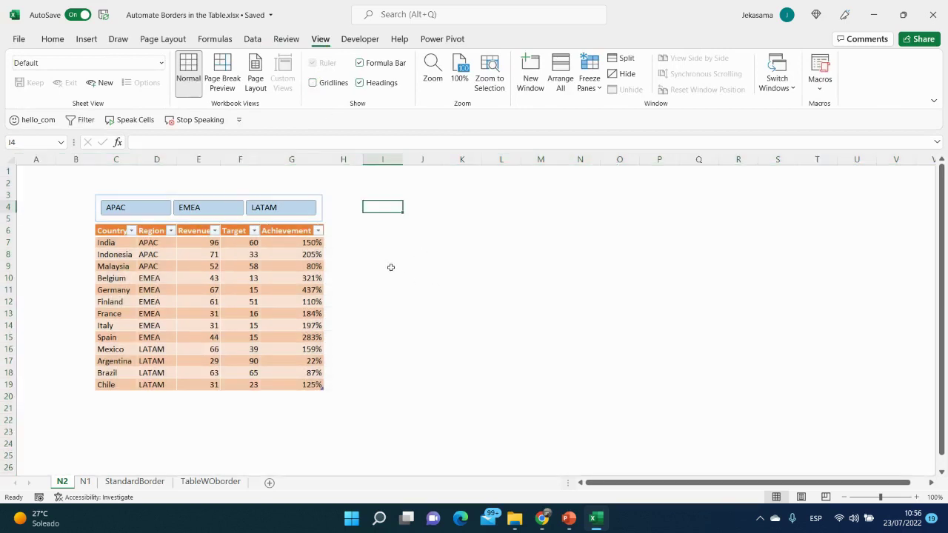
Step: Apply the light orange slicer style to the Region slicer to match the table
left_click(319, 200)
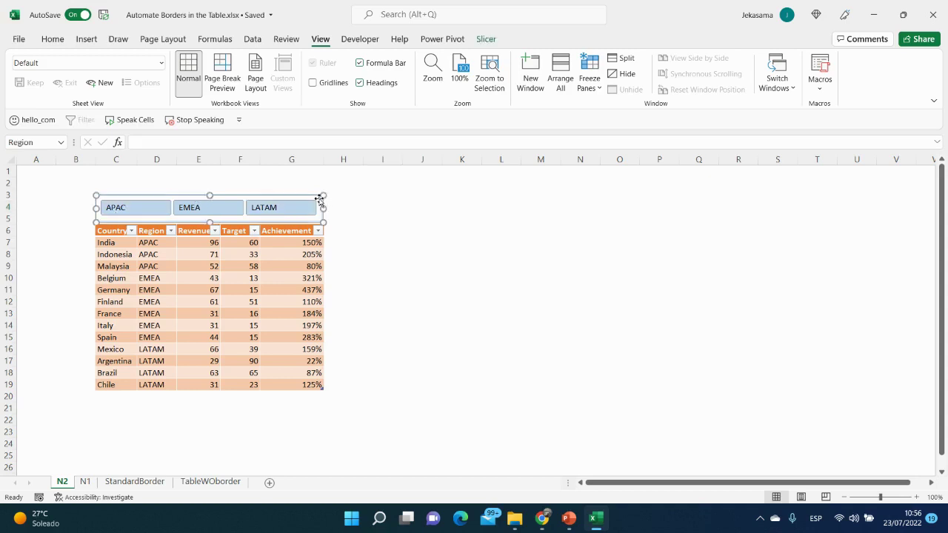
left_click(488, 40)
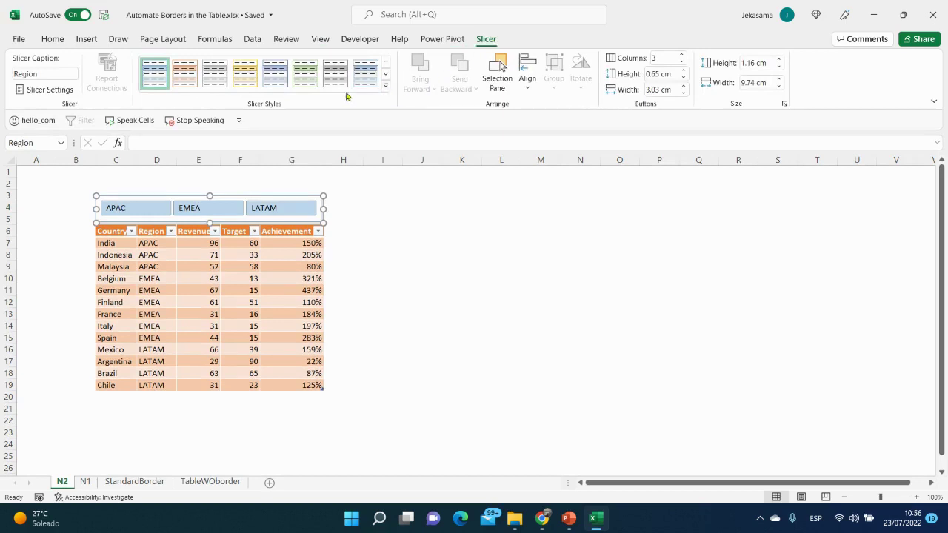
left_click(385, 86)
left_click(184, 90)
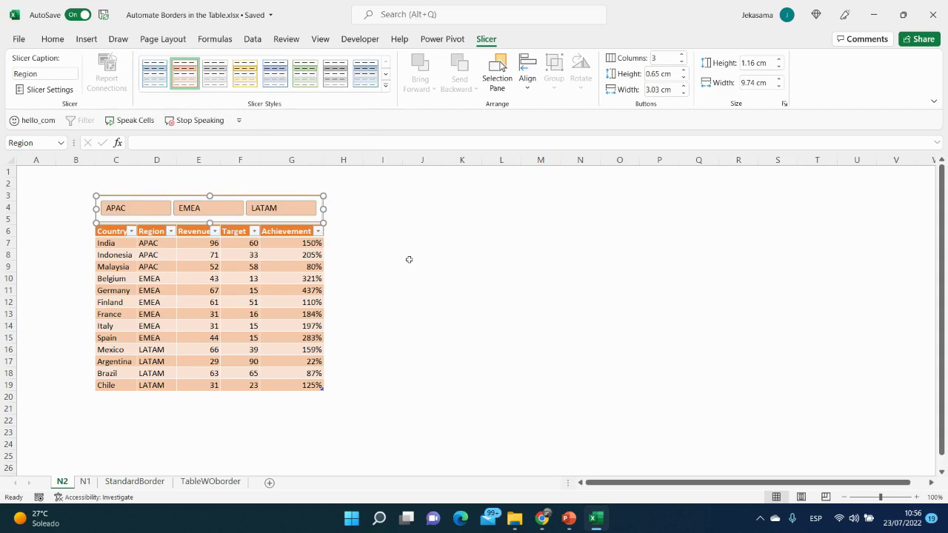
left_click(409, 259)
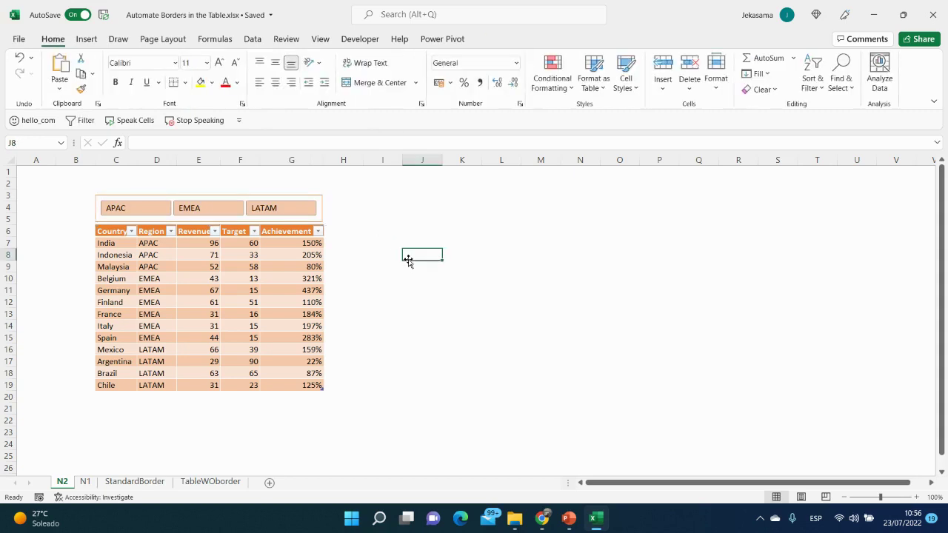
Step: Filter the table with the Region slicer, first by LATAM and finally by EMEA
left_click(278, 212)
left_click(215, 218)
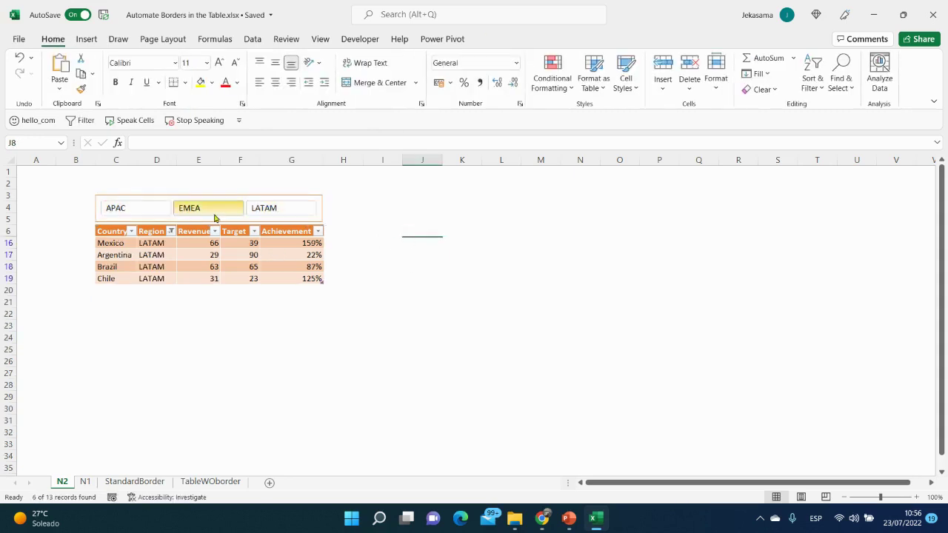
Step: Filter the table with the Region slicer by APAC, EMEA and LATAM in turn, and clear the filter
left_click(156, 213)
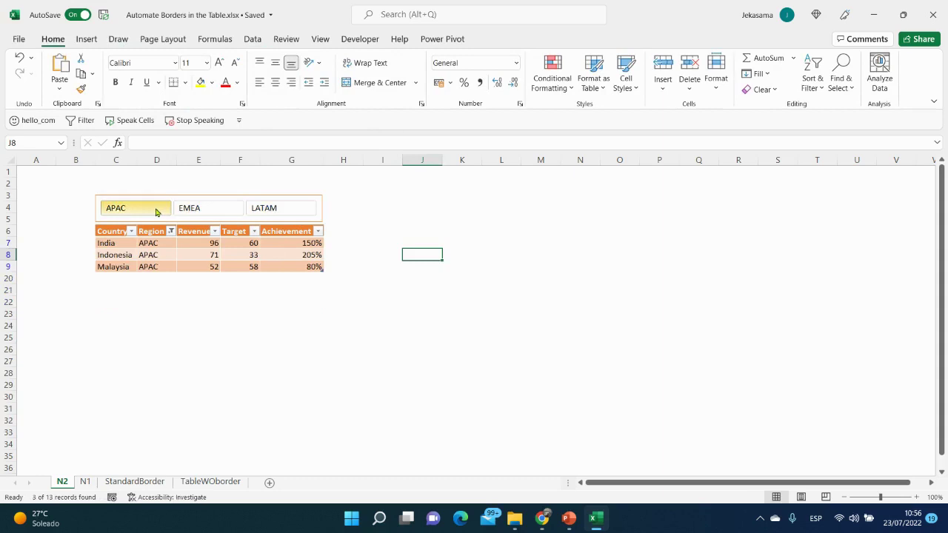
left_click(212, 211)
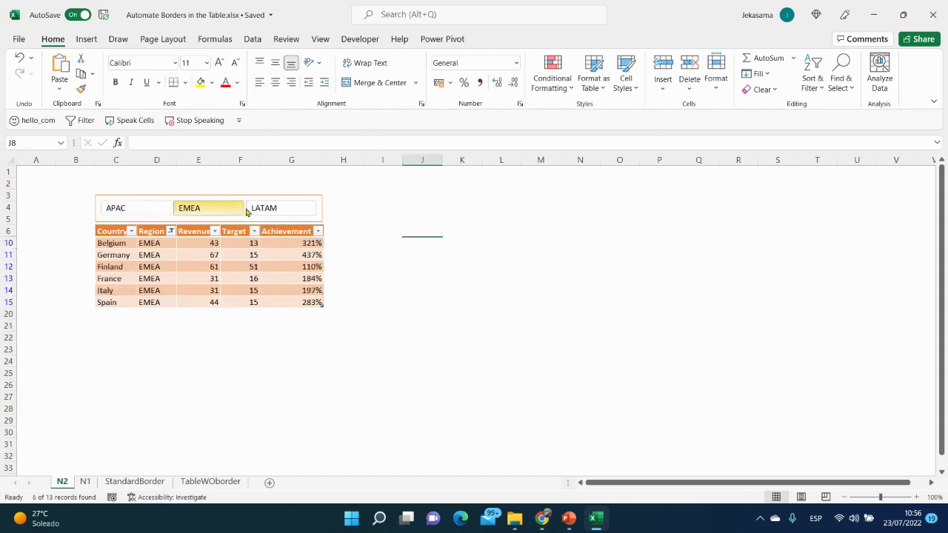
left_click(280, 209)
key("alt+c")
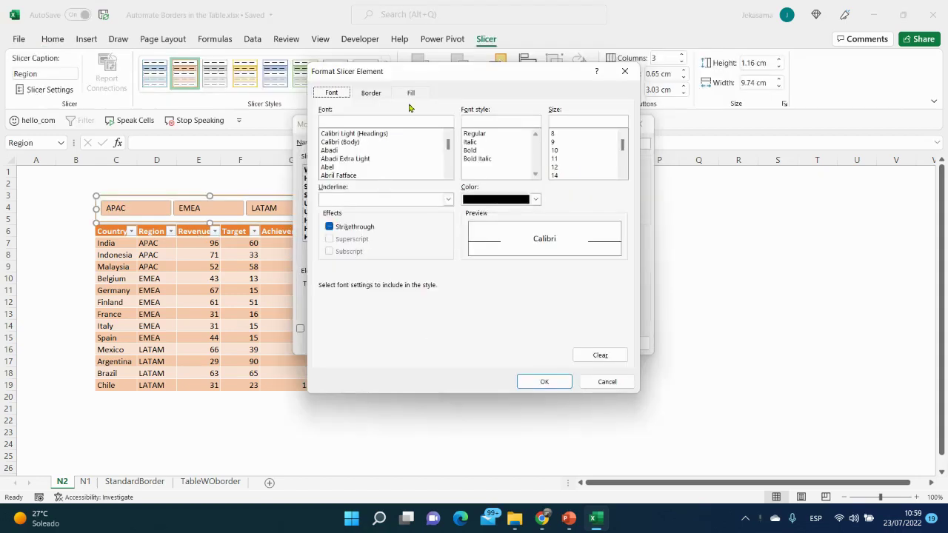
Step: Remove all borders from the Whole Slicer element in the custom slicer style "SlicerStyleDark2 2" and save the style
left_click(410, 94)
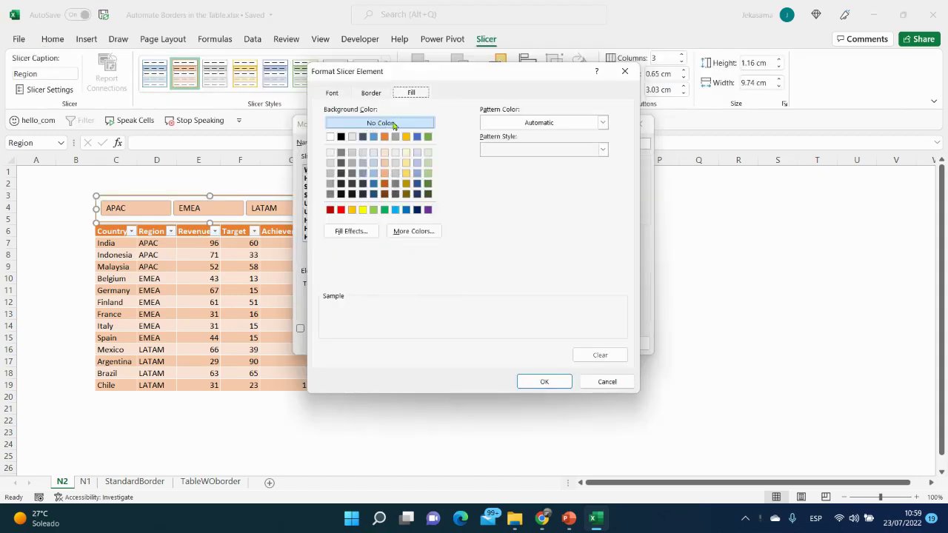
left_click(371, 94)
left_click(456, 132)
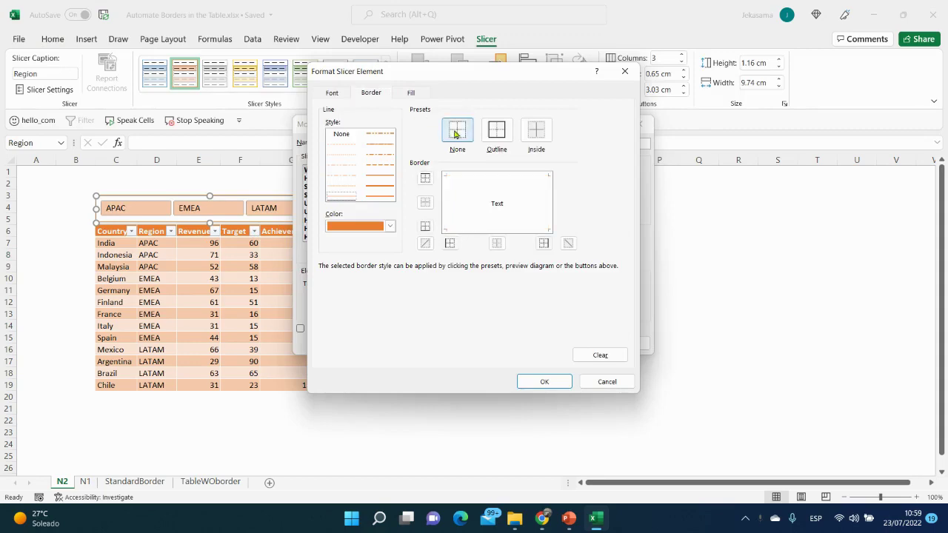
left_click(544, 381)
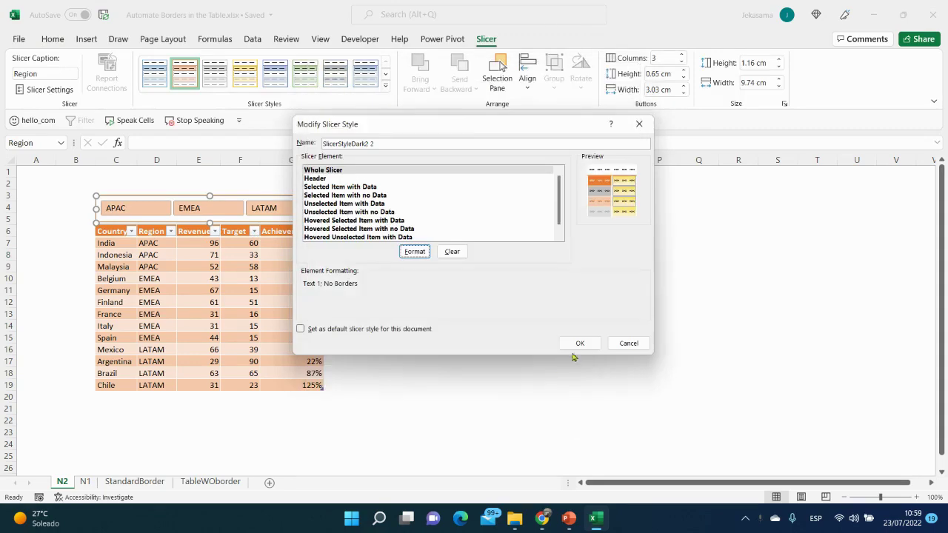
left_click(578, 345)
left_click(421, 323)
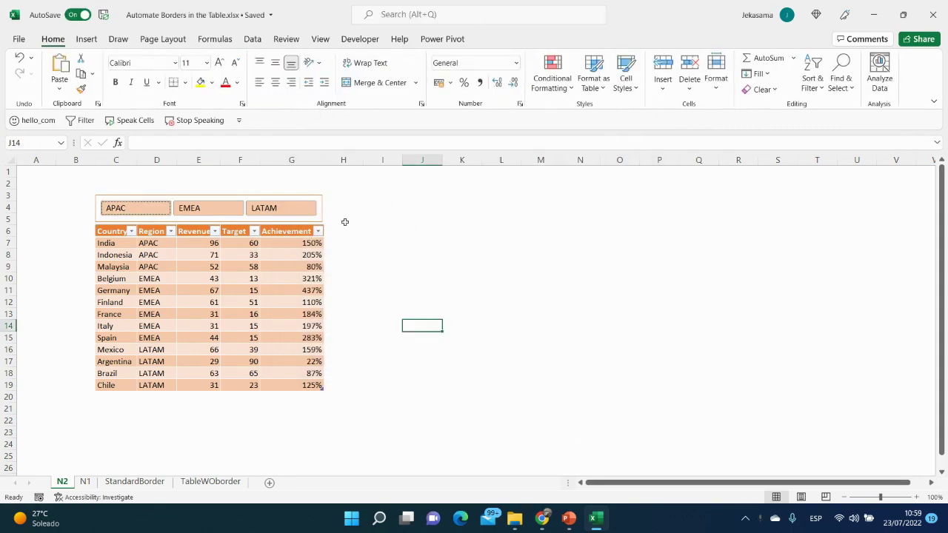
Step: Apply the custom style "SlicerStyleDark2 2" to the Region slicer
left_click(323, 204)
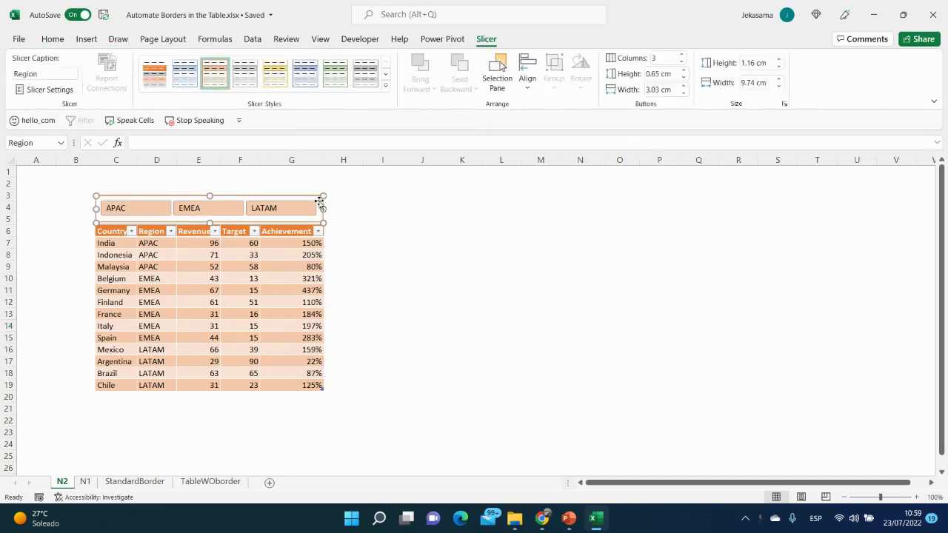
left_click(386, 86)
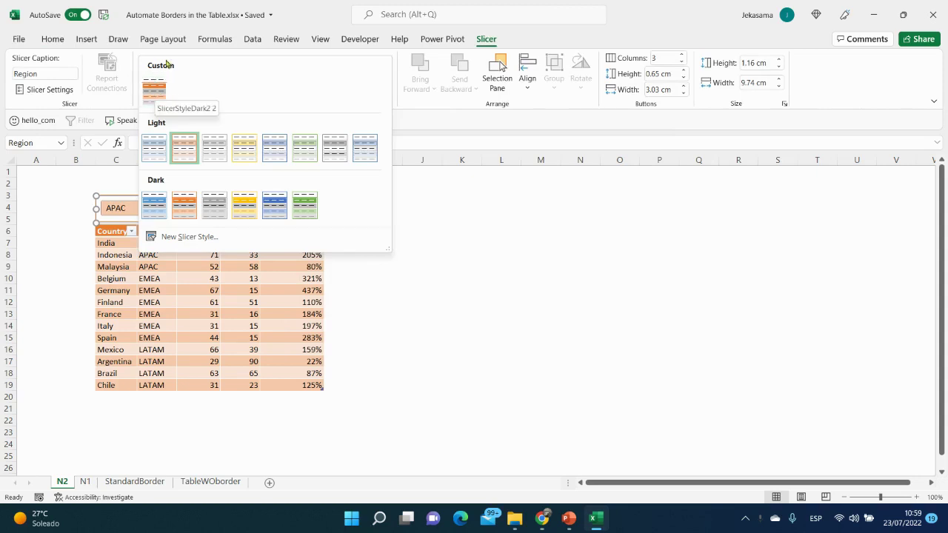
left_click(154, 92)
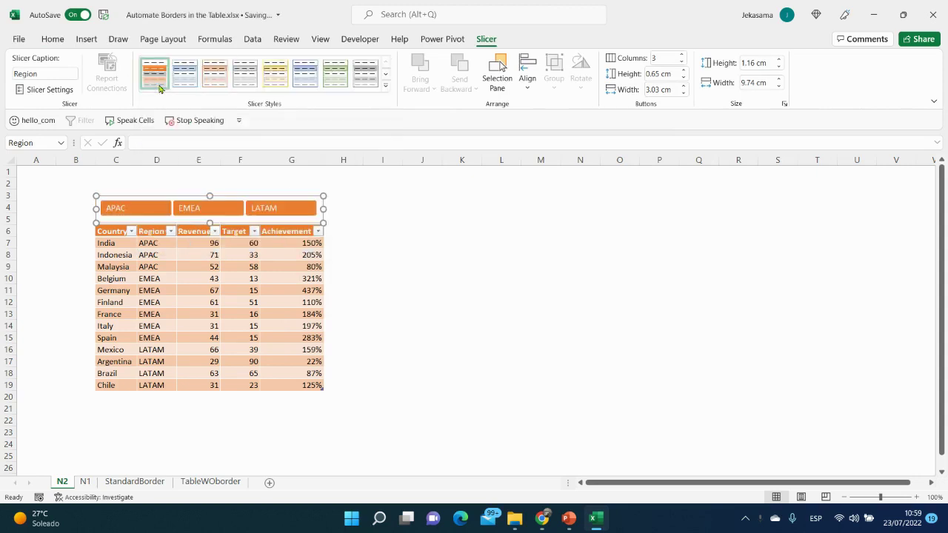
left_click(365, 231)
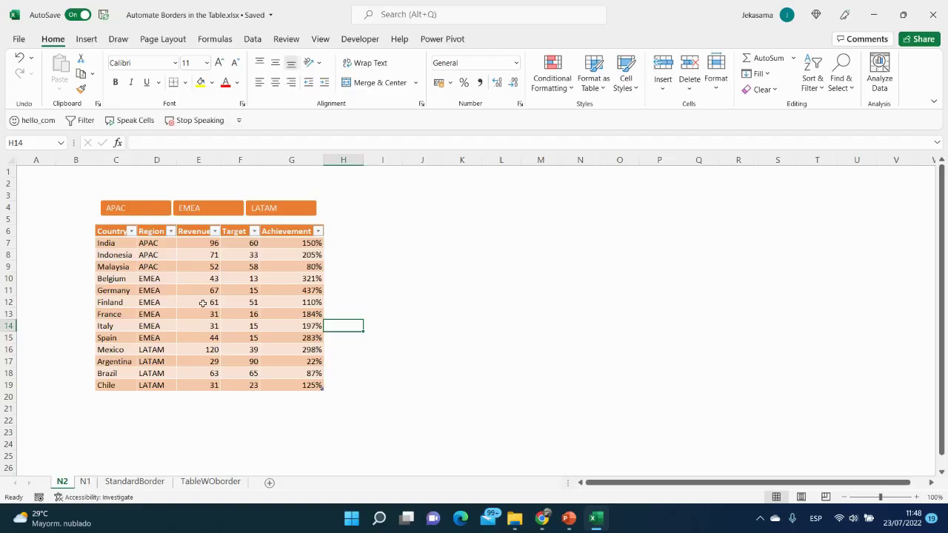
Step: Append two copies of the Germany row directly below the table, in rows 20 and 21
left_click_drag(121, 290, 284, 290)
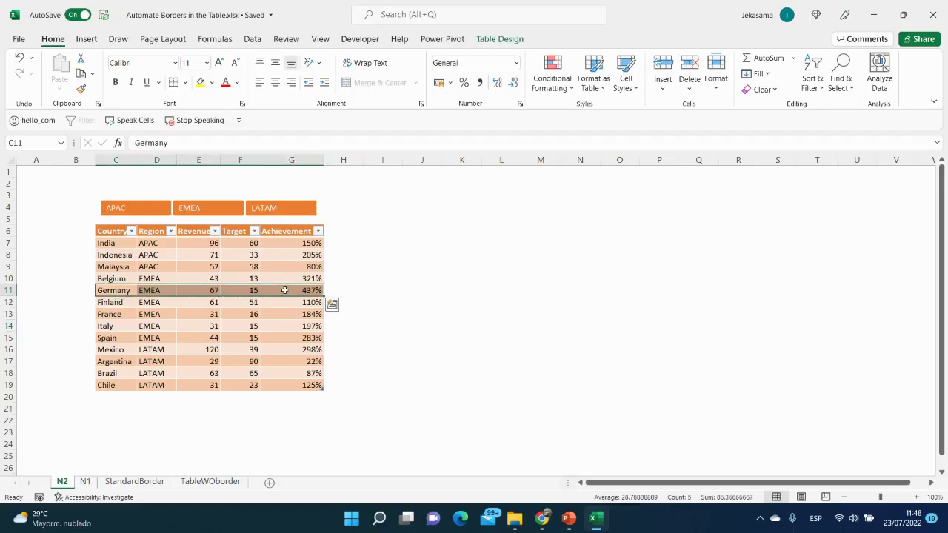
key("ctrl+c")
left_click(122, 400)
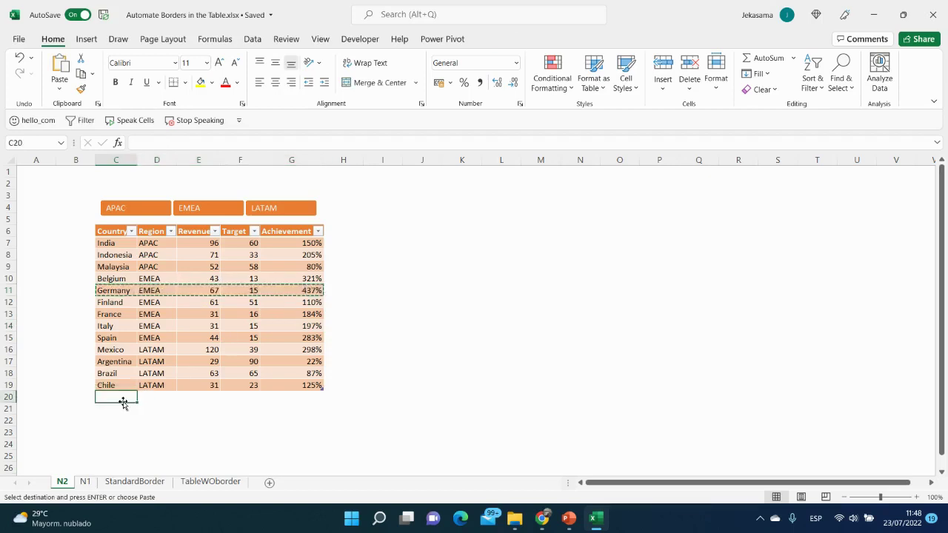
key("ctrl+v")
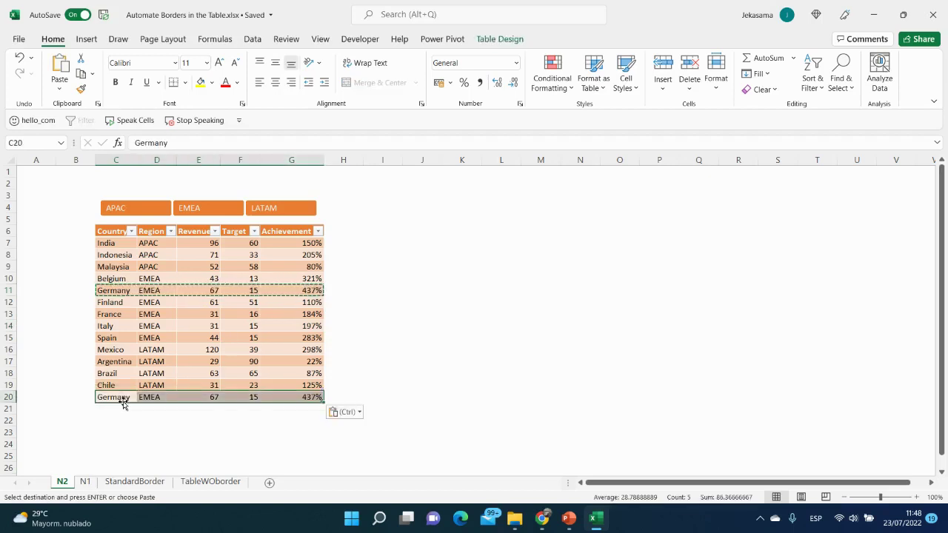
left_click(120, 408)
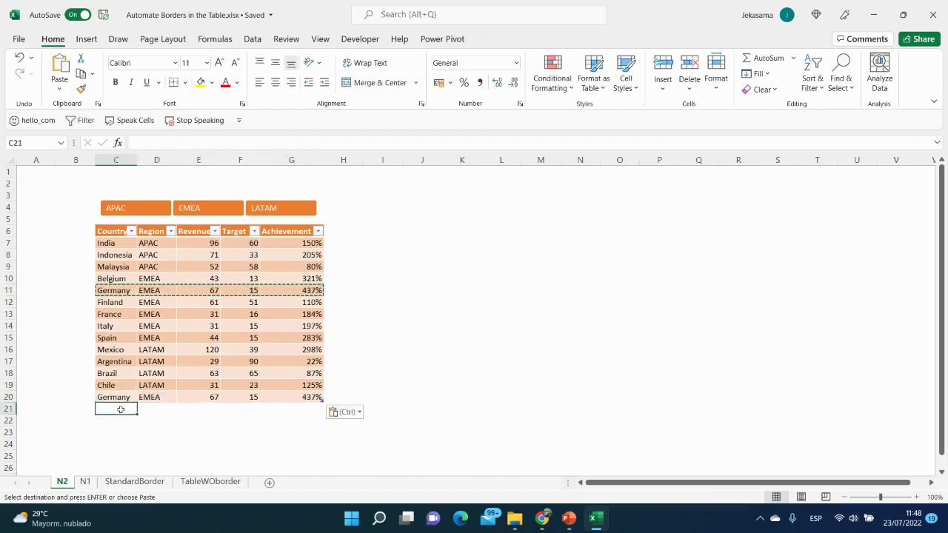
key("ctrl+v")
Step: Set Revenue to 100 and Target to 99 in the Germany row at row 21
left_click(201, 410)
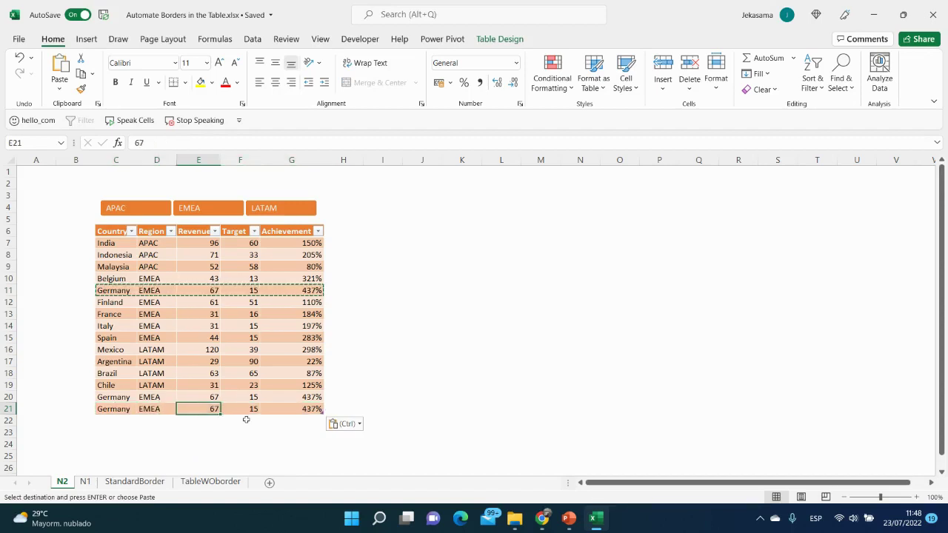
key("Escape")
type("100")
key("Return")
key("Up")
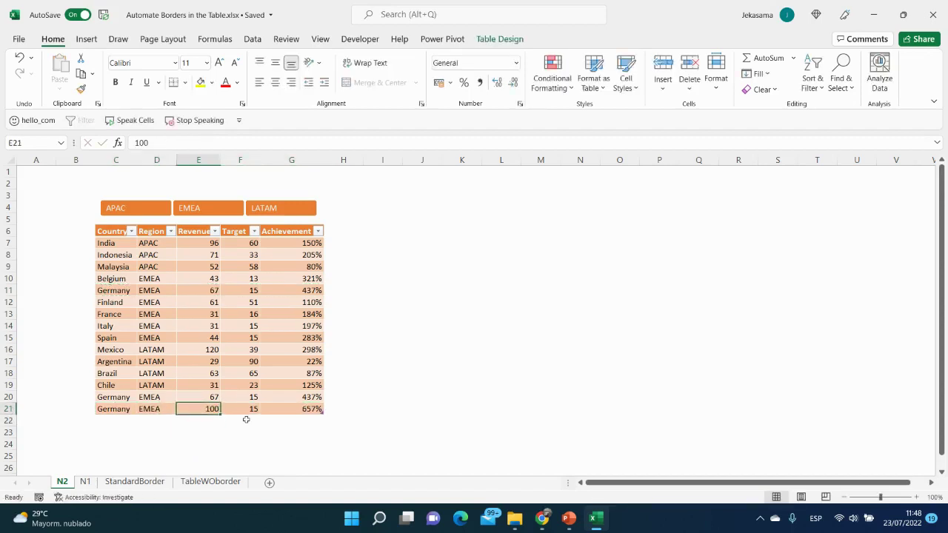
key("Right")
type("99")
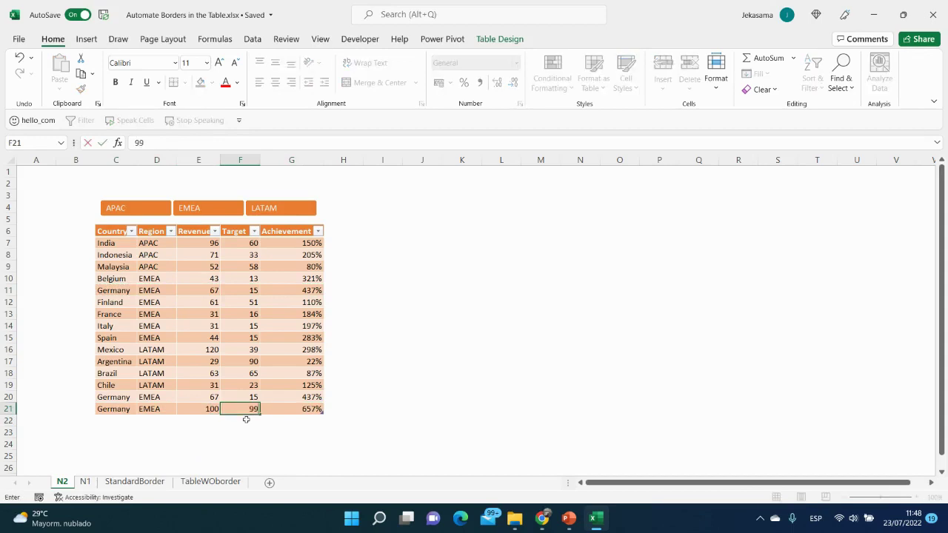
key("Return")
key("Up")
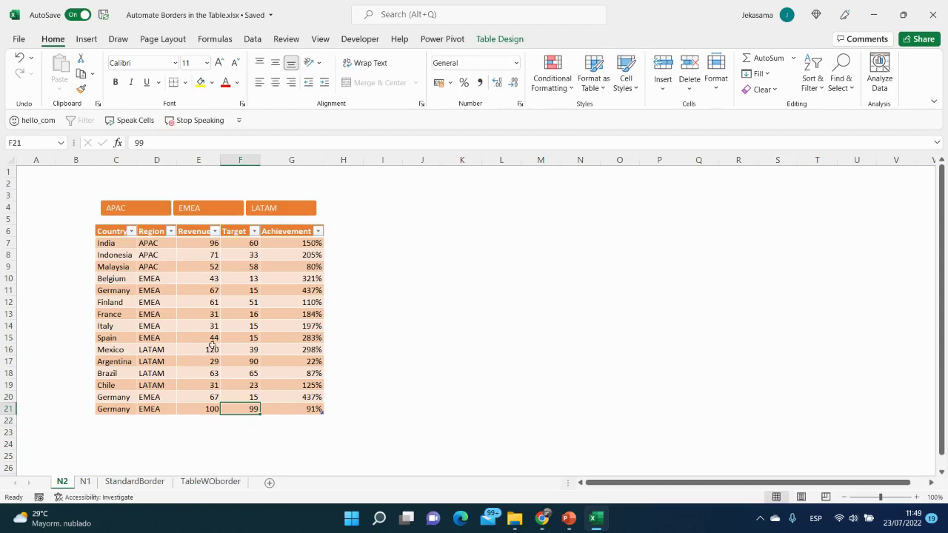
Step: Remove duplicate rows from the table, comparing all five columns from Country to Achievement
left_click(212, 346)
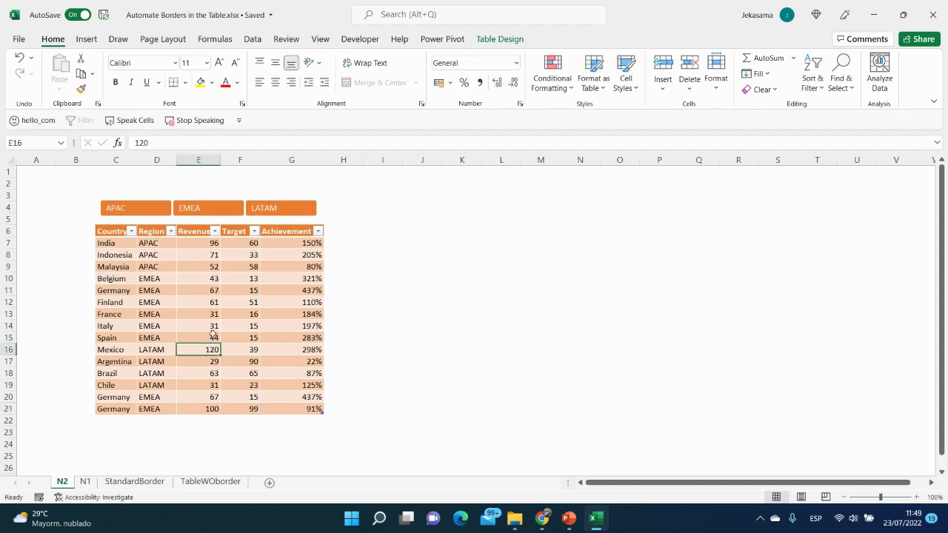
left_click(491, 40)
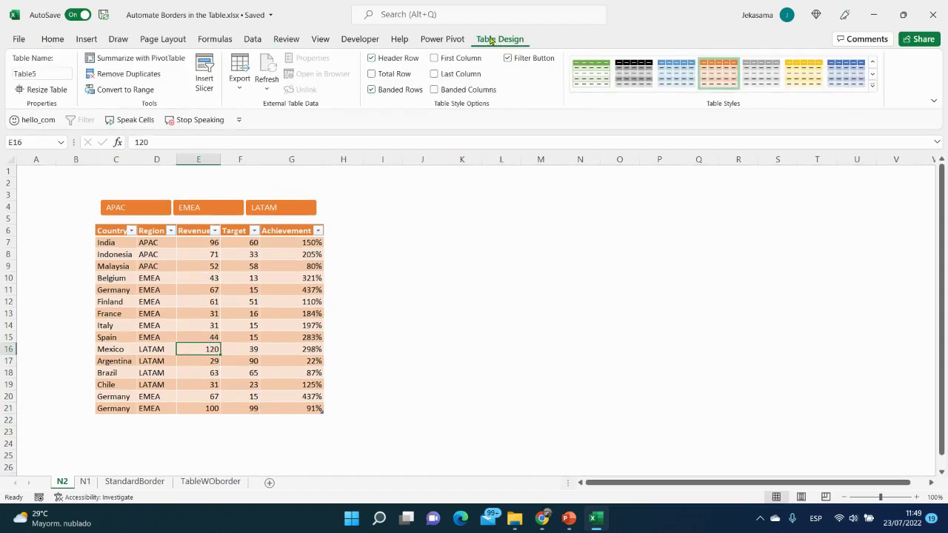
left_click(145, 77)
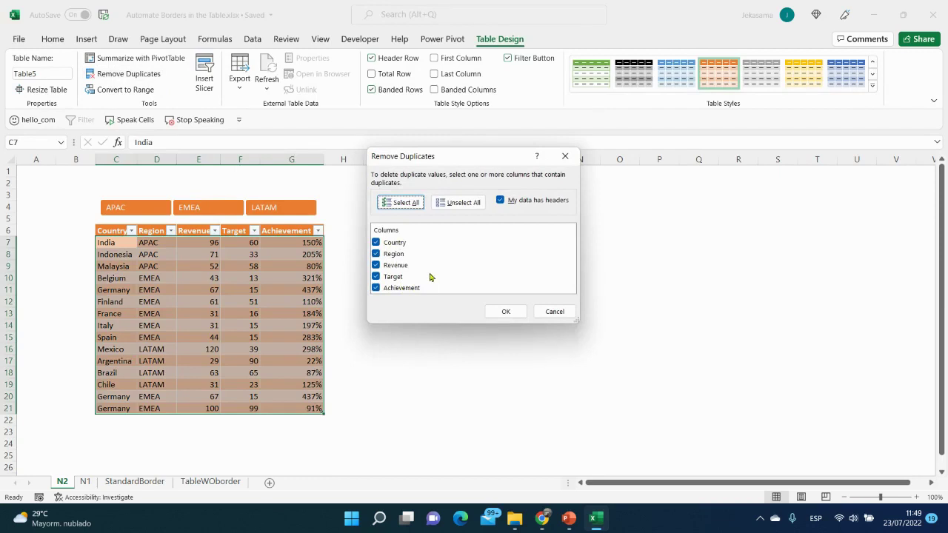
left_click(505, 312)
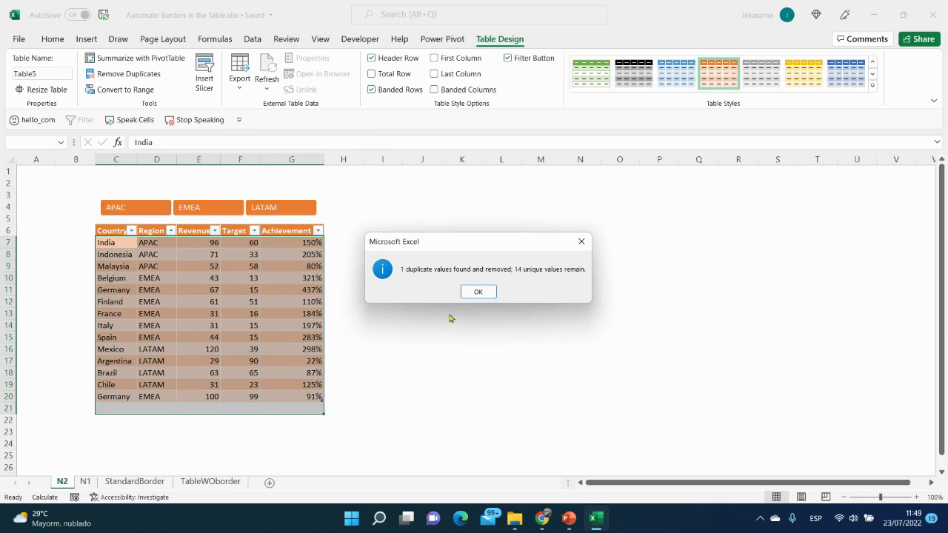
left_click(478, 291)
left_click(198, 348)
left_click(235, 362)
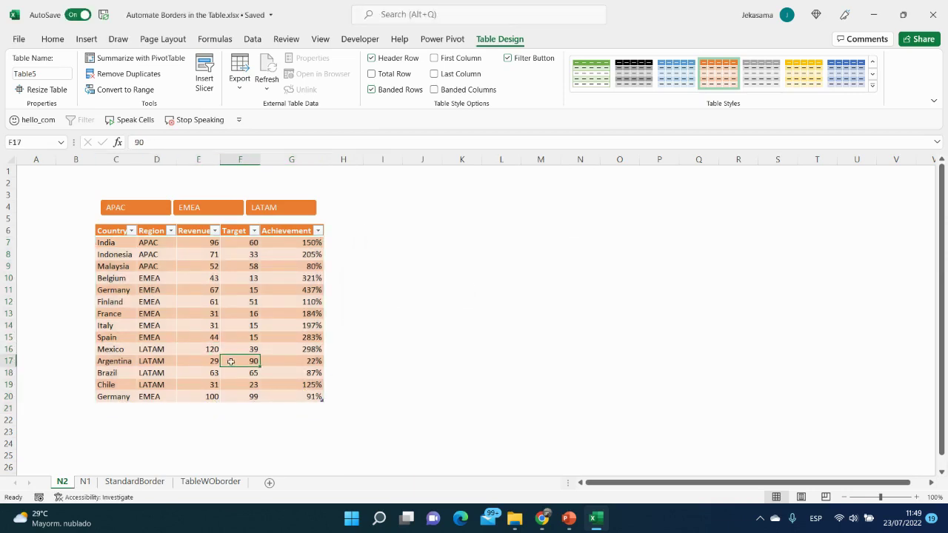
Step: Compare the two Germany rows and remove duplicates from the table based on the Country column only
left_click(113, 290)
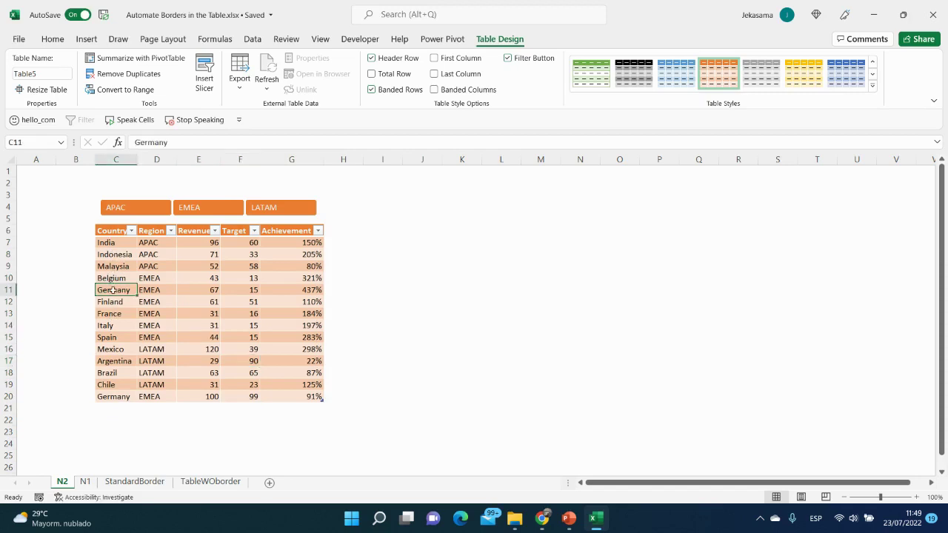
left_click(123, 397)
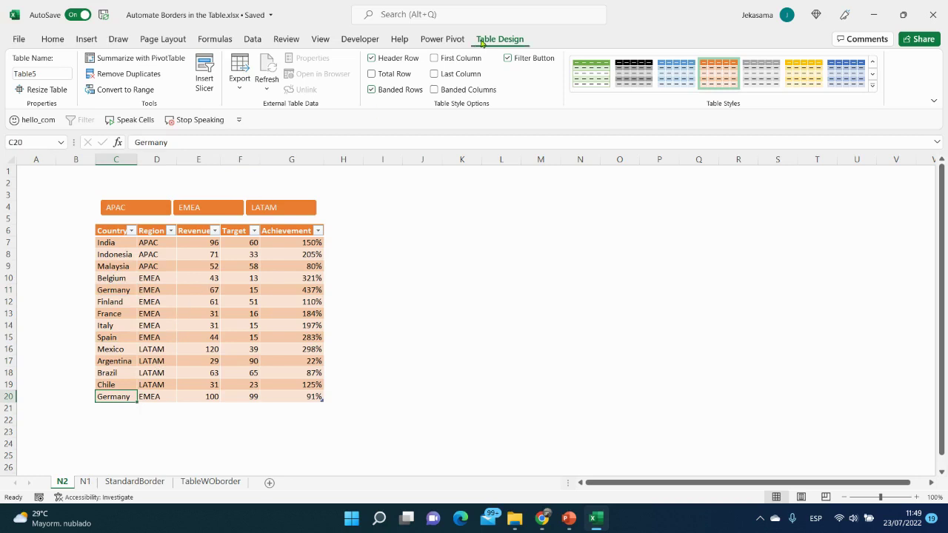
left_click(153, 79)
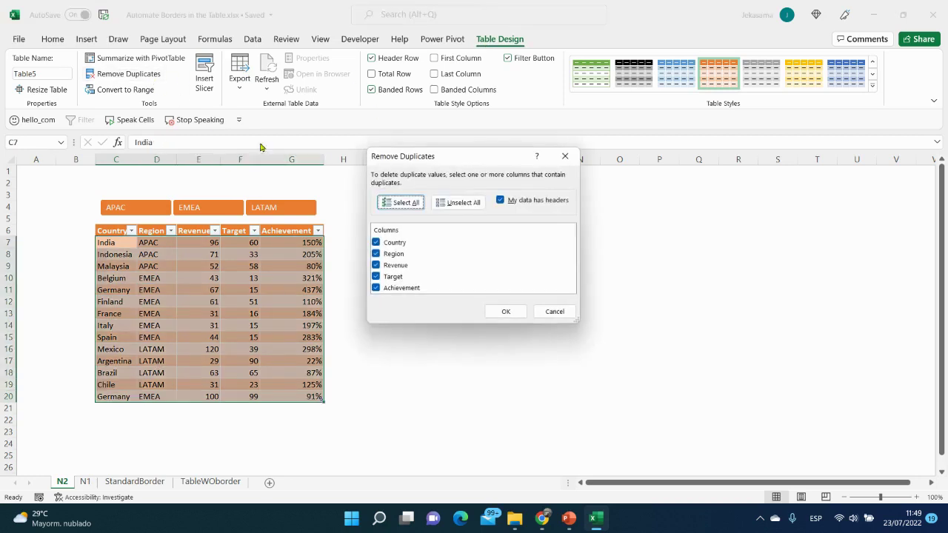
left_click(461, 207)
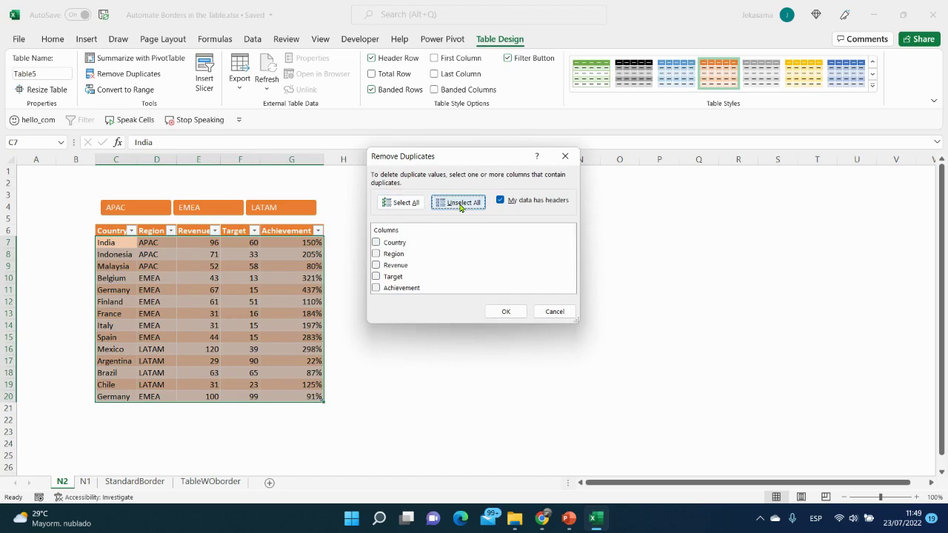
left_click(376, 243)
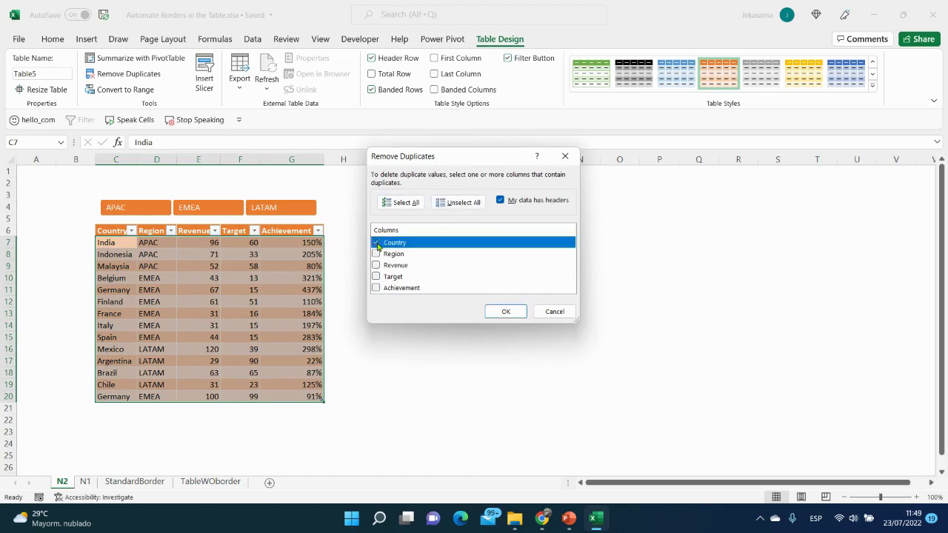
left_click(496, 312)
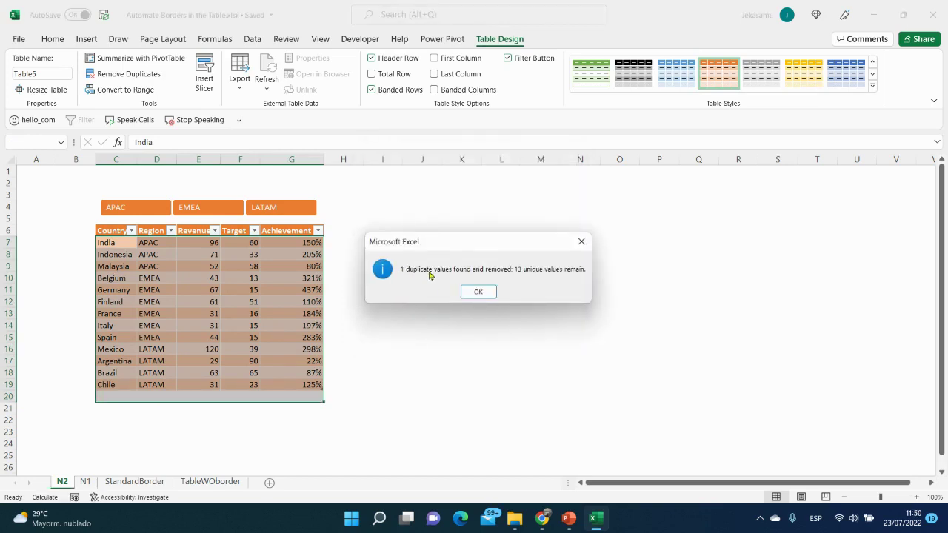
left_click(479, 292)
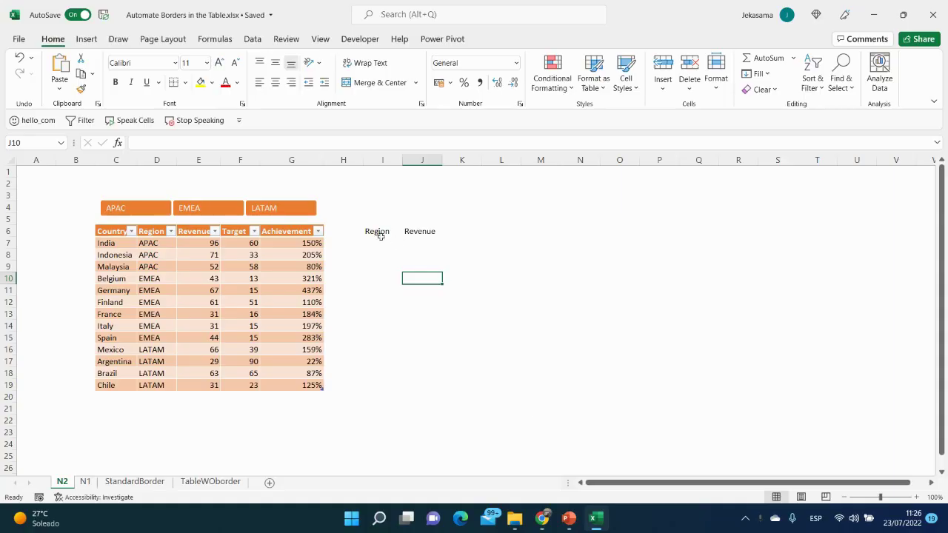
Step: List the distinct regions under the Region heading by entering =UNIQUE(Table5[Region]) in cell I7
left_click_drag(378, 243, 381, 265)
left_click(421, 242)
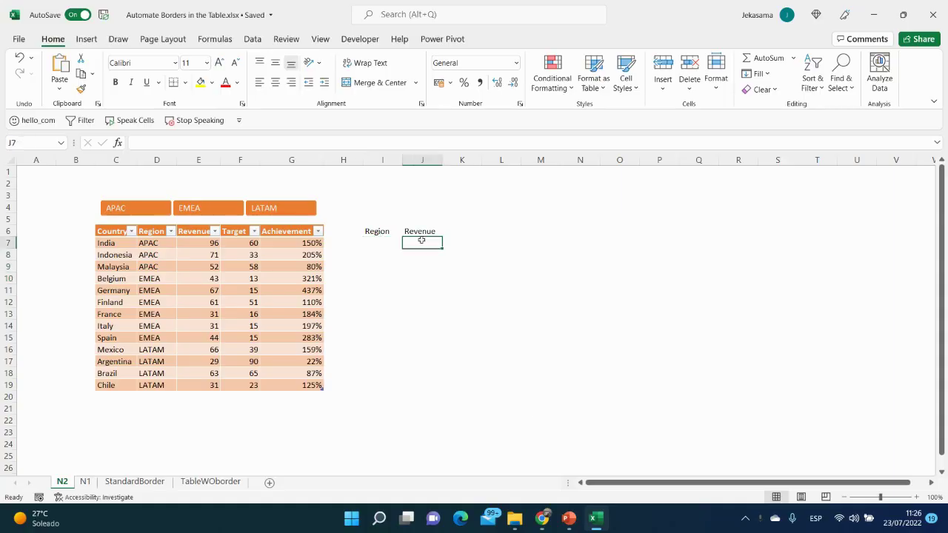
left_click(387, 245)
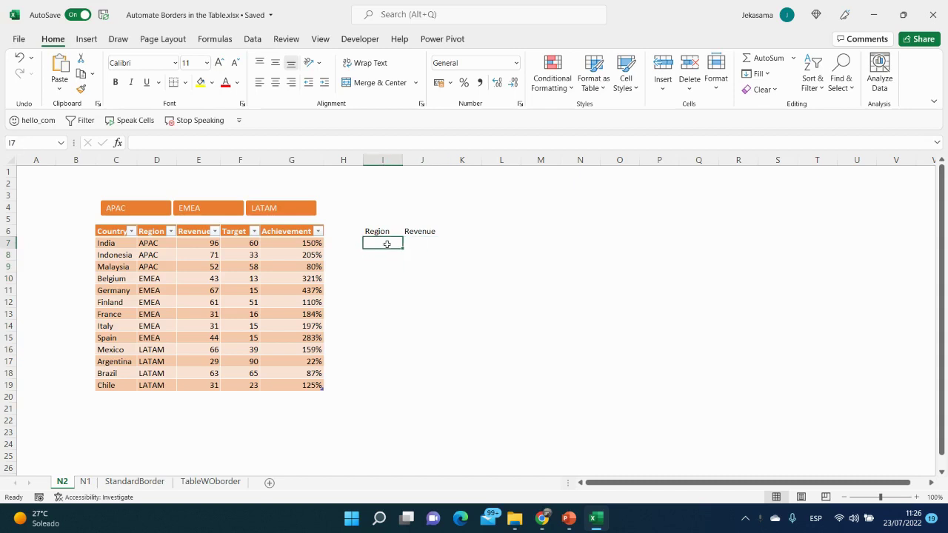
type("=")
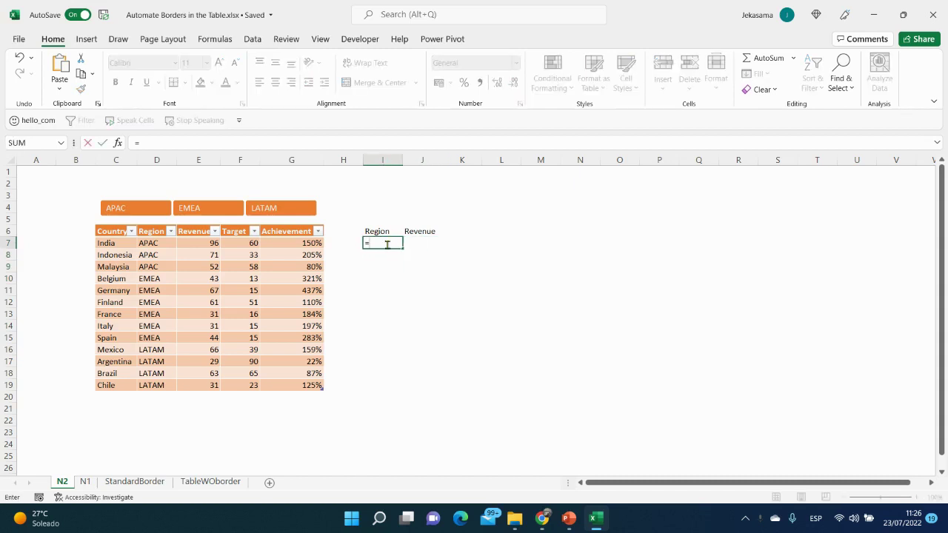
type("uni")
key("Down")
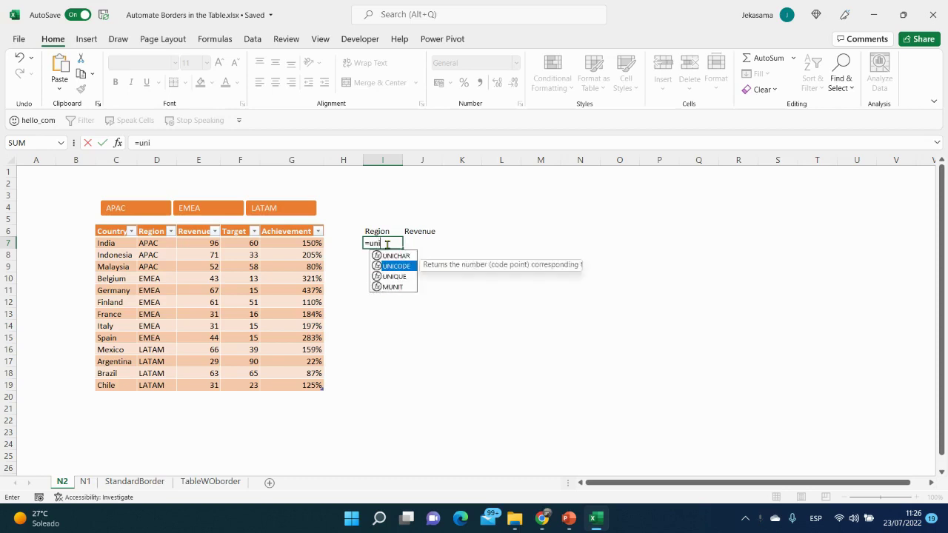
key("Down")
key("Tab")
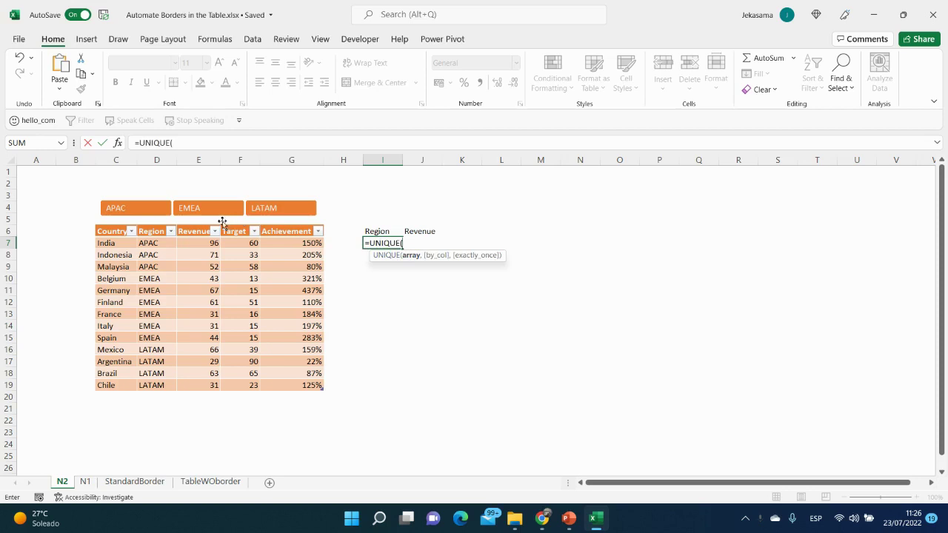
left_click(149, 224)
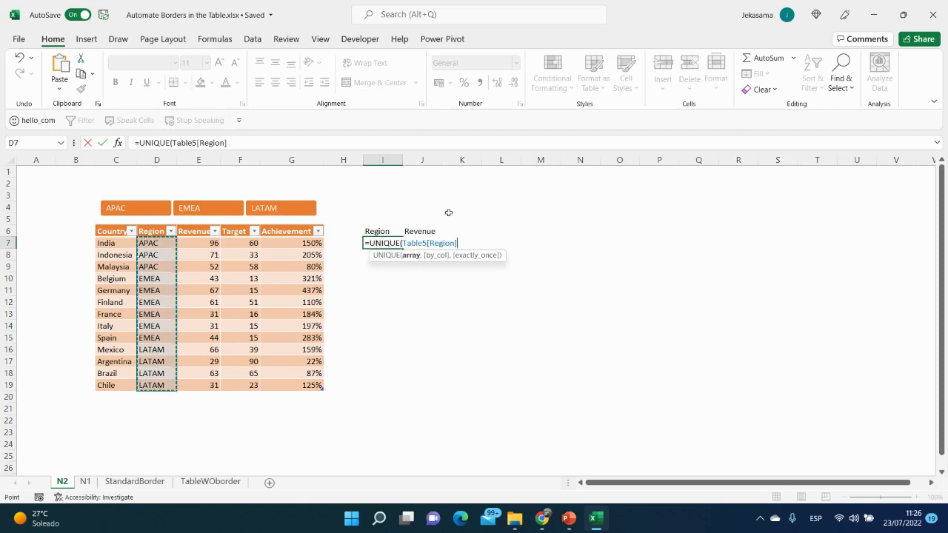
type(")")
key("Return")
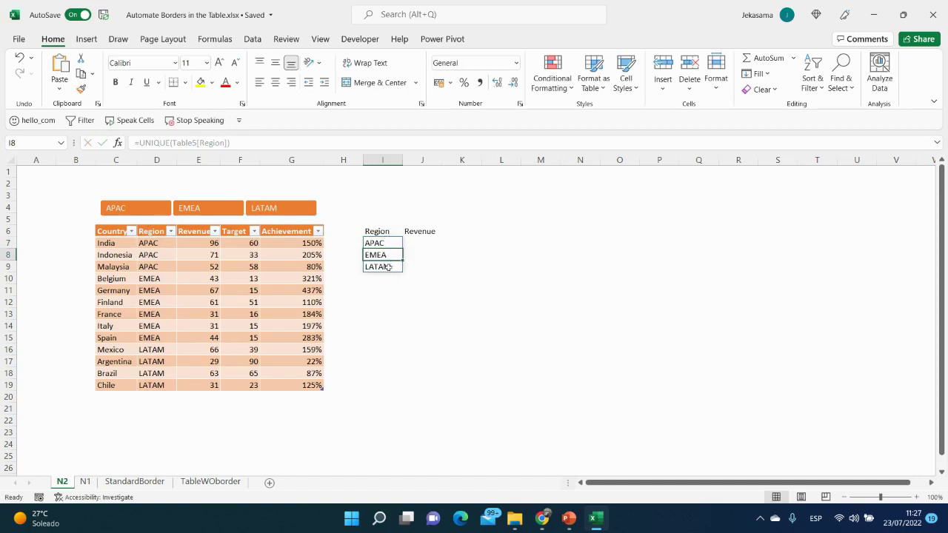
Step: Total the revenue per region with =SUMIF(Table5[Region],I7,Table5[Revenue]) in J7 and fill the formula down to J9
left_click(413, 242)
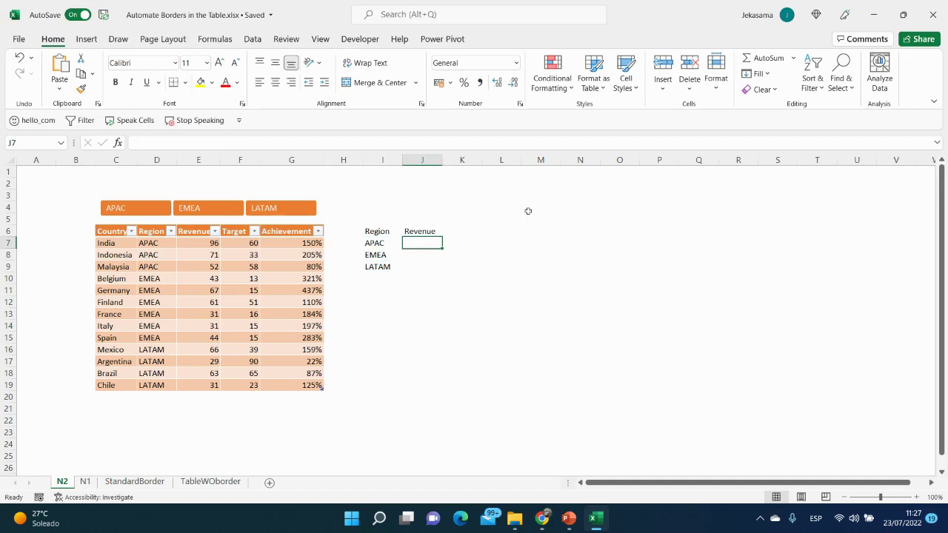
type("=sumif")
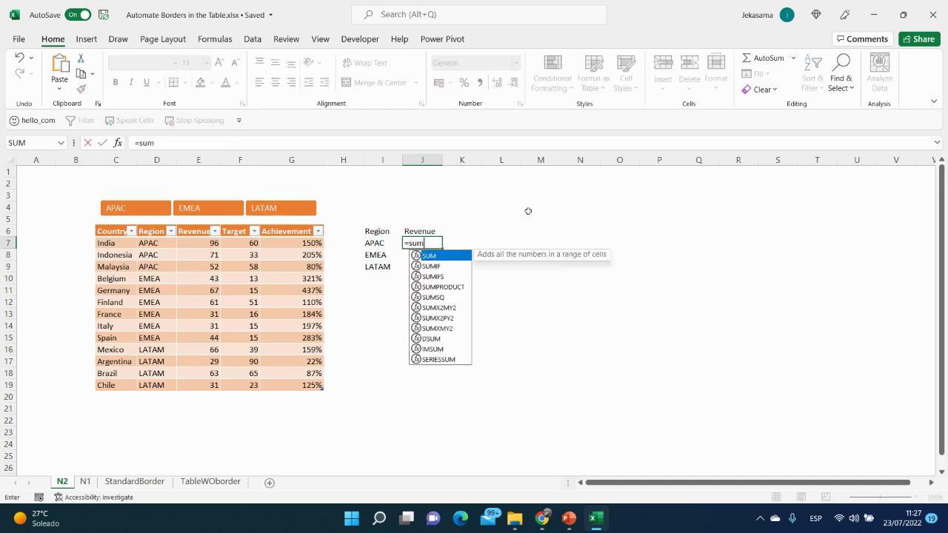
key("Tab")
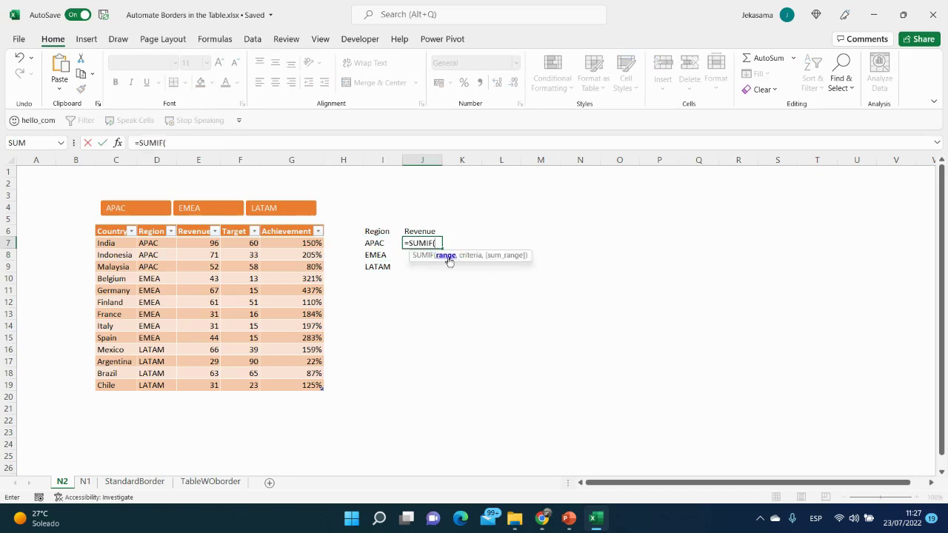
left_click(149, 226)
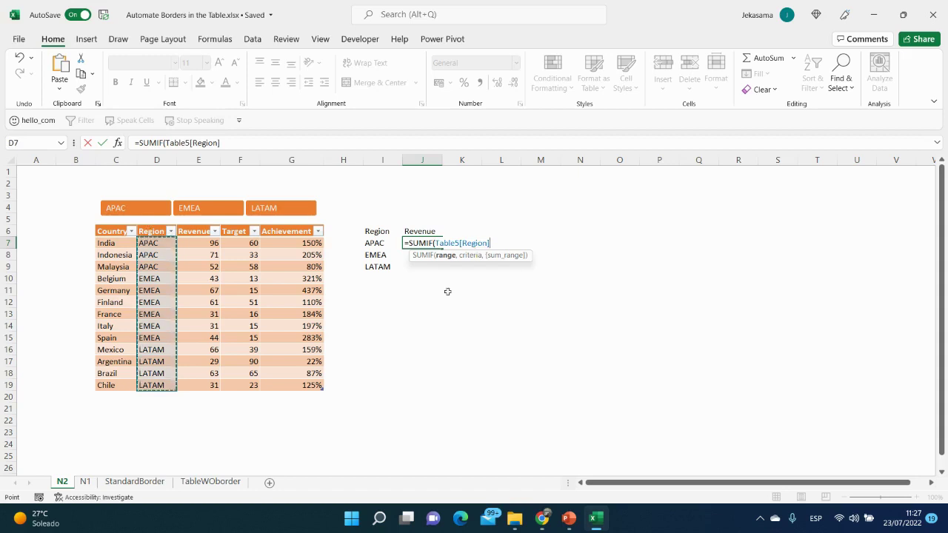
type(",")
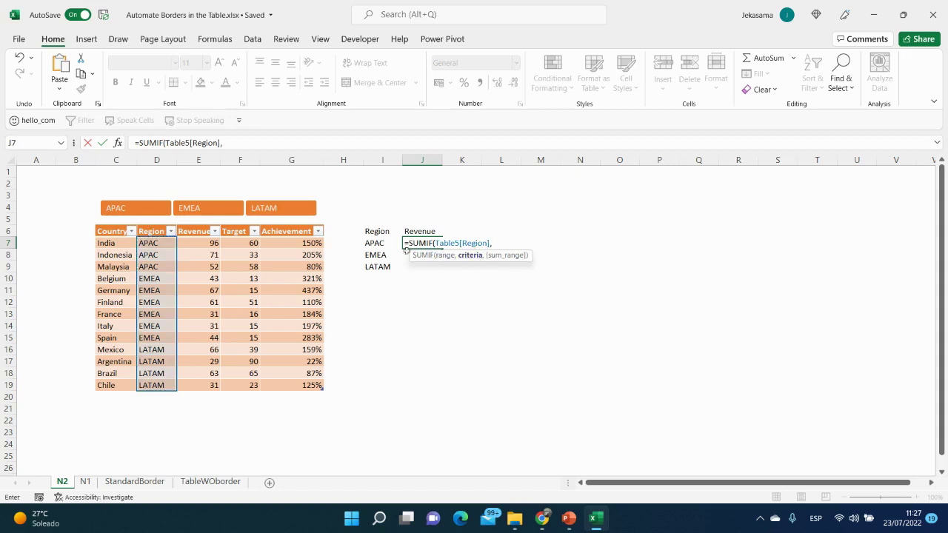
left_click(377, 242)
type(",")
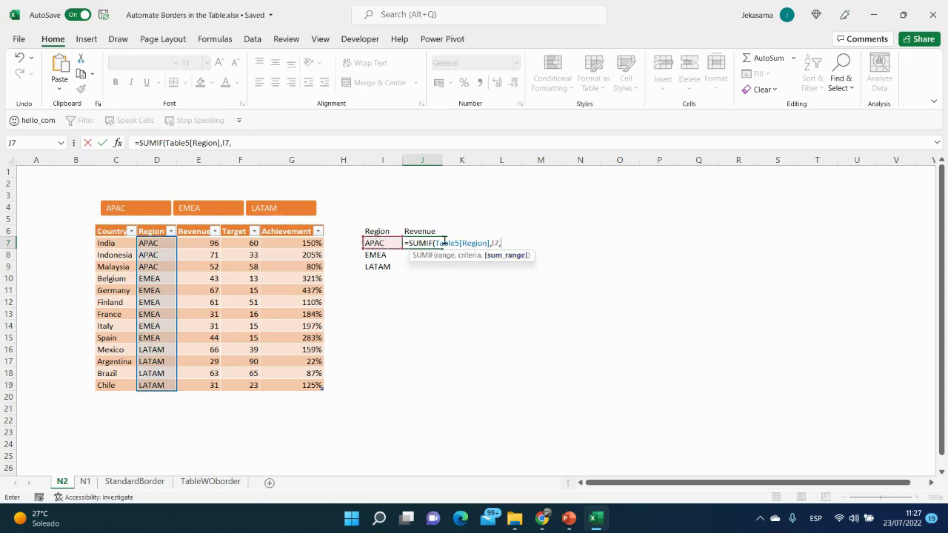
left_click(202, 223)
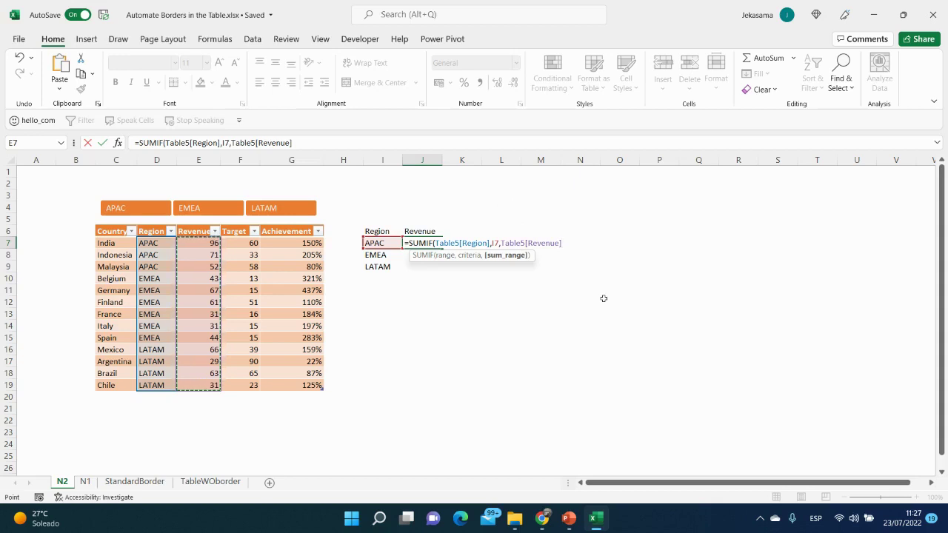
key("Return")
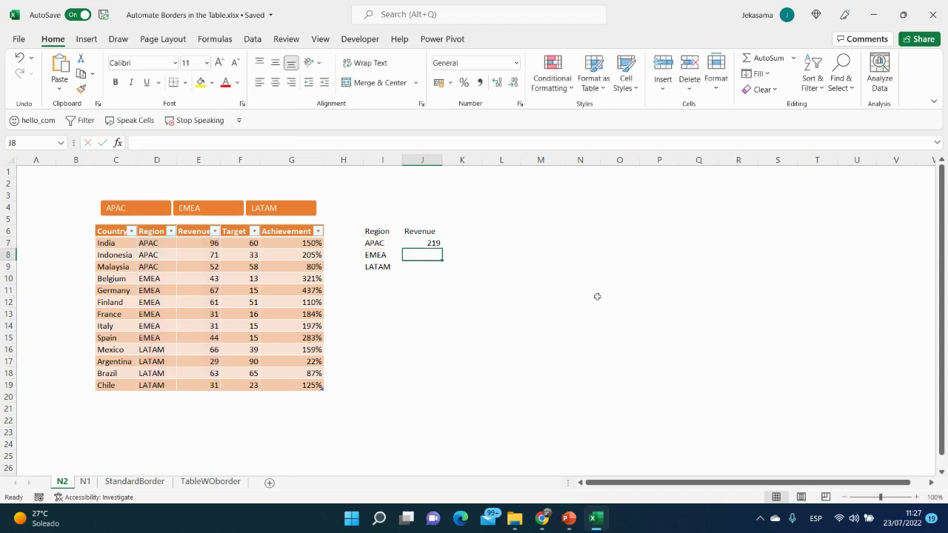
left_click(429, 242)
double_click(442, 249)
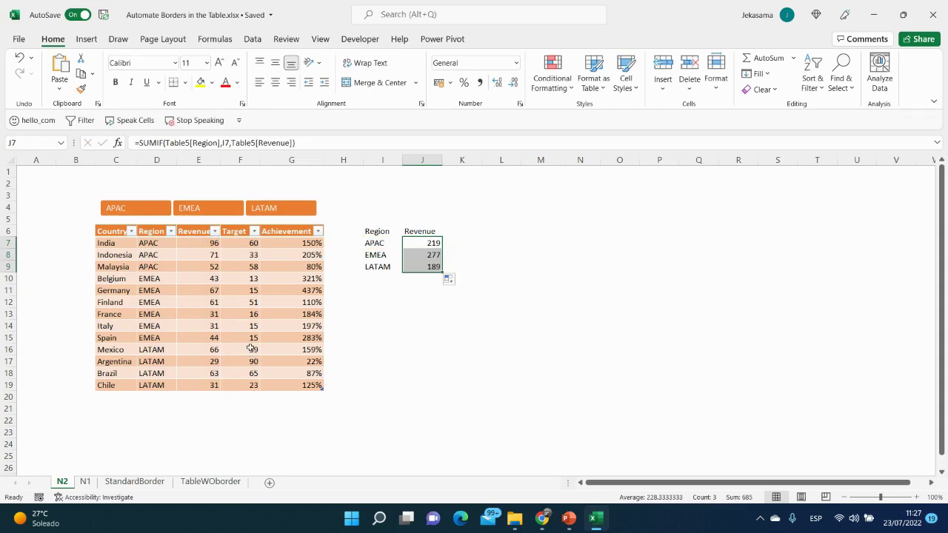
Step: Set Mexico's Revenue to 120 and append a Spain row with Region EMEA directly below the table in row 20
left_click(214, 351)
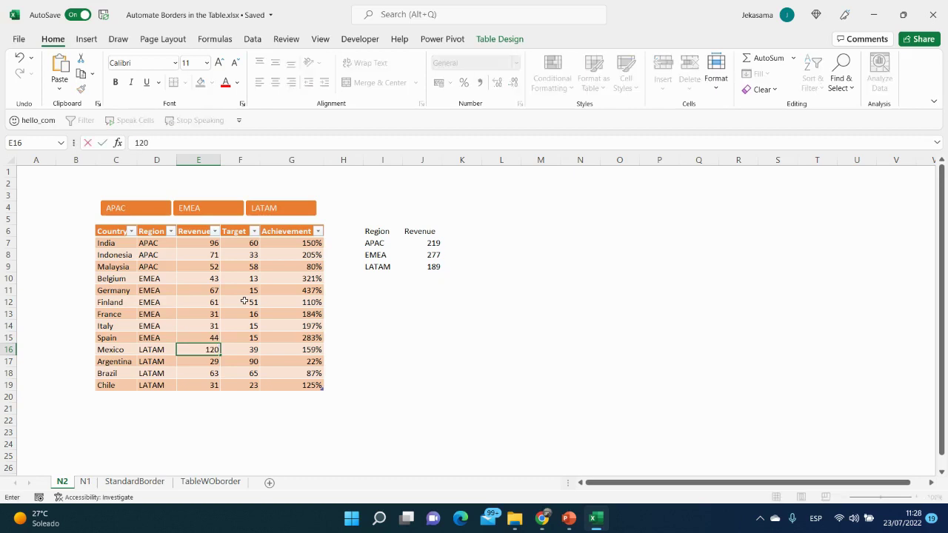
key("Return")
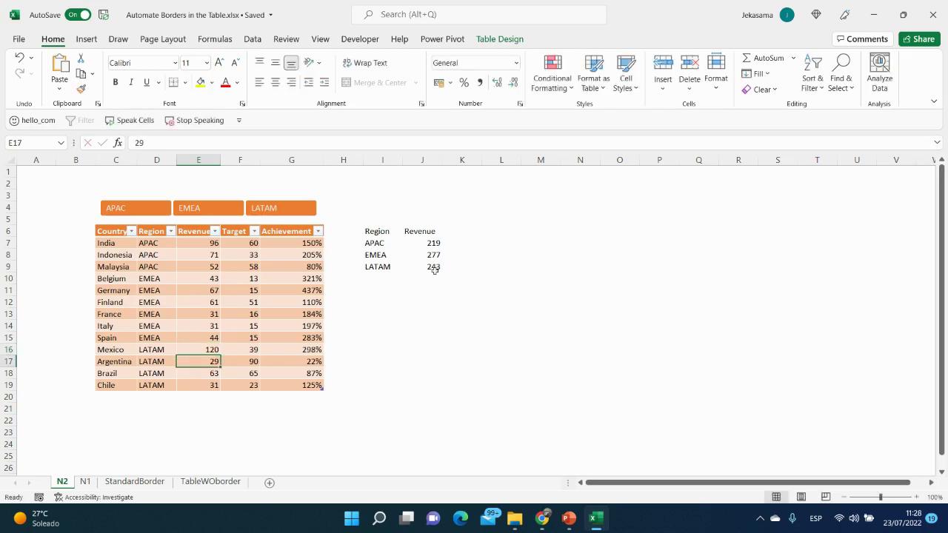
left_click(115, 397)
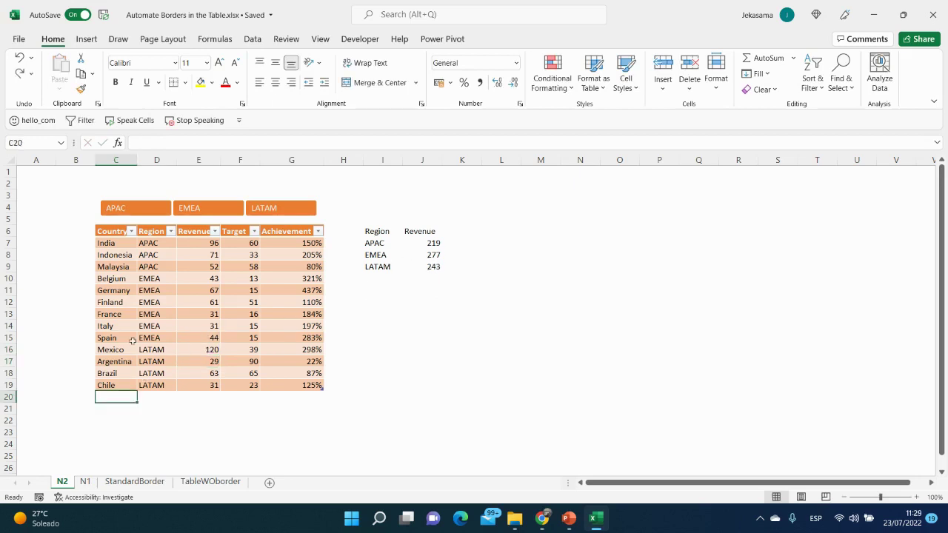
type("Spain")
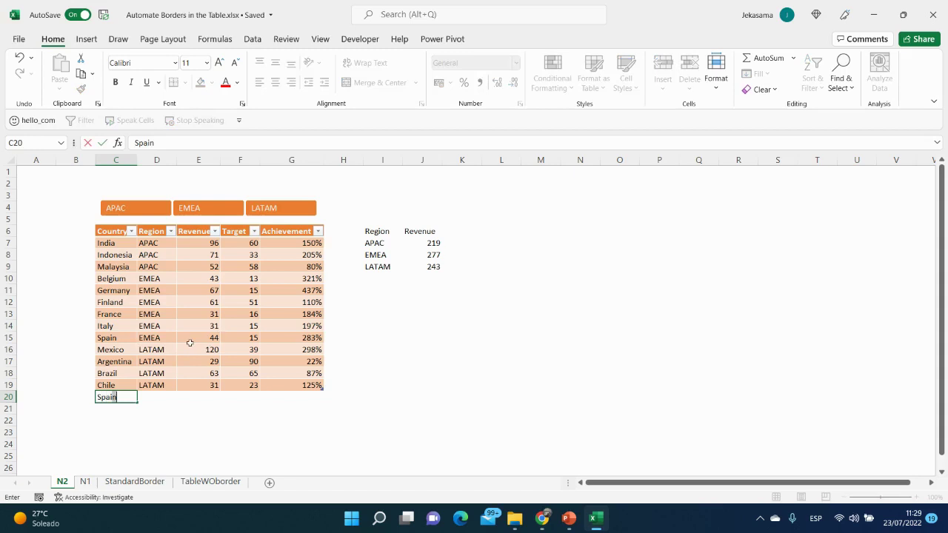
key("Tab")
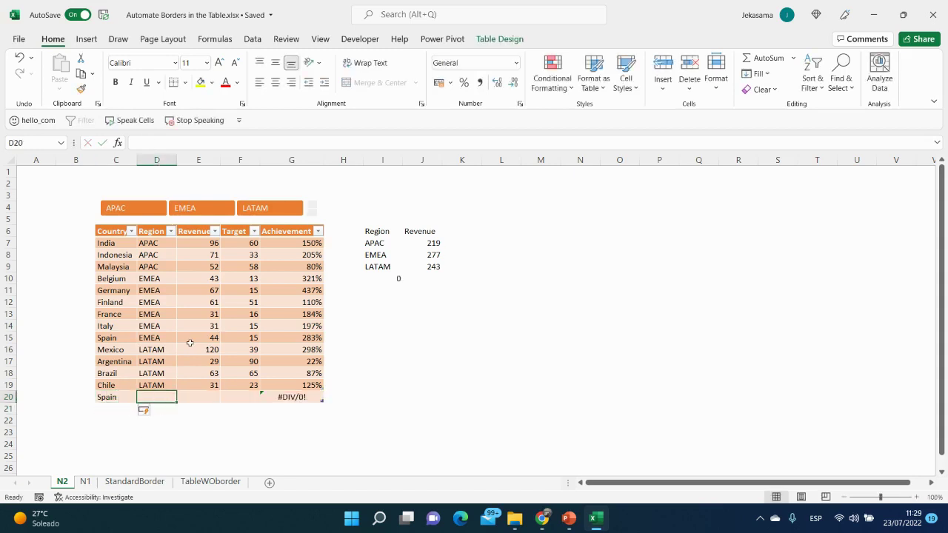
type("eme")
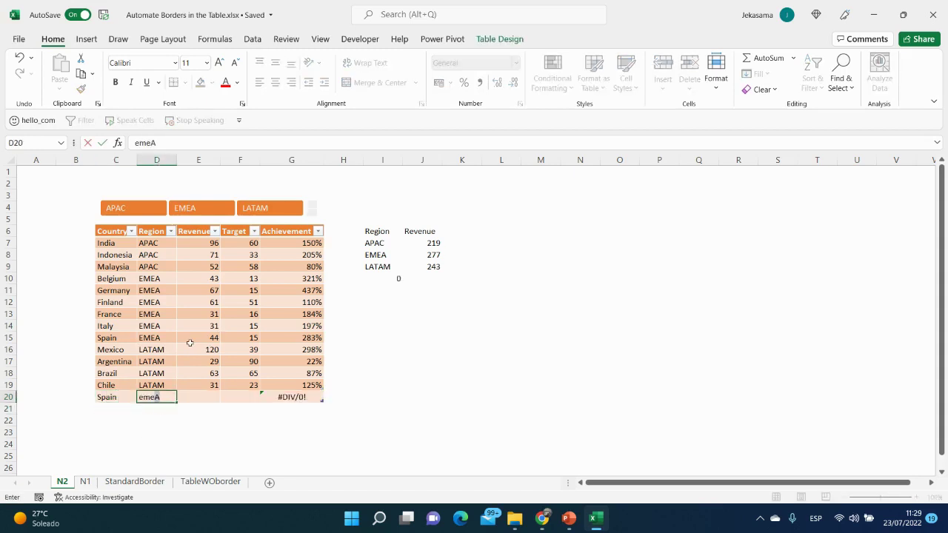
key("Return")
key("Up")
key("Right")
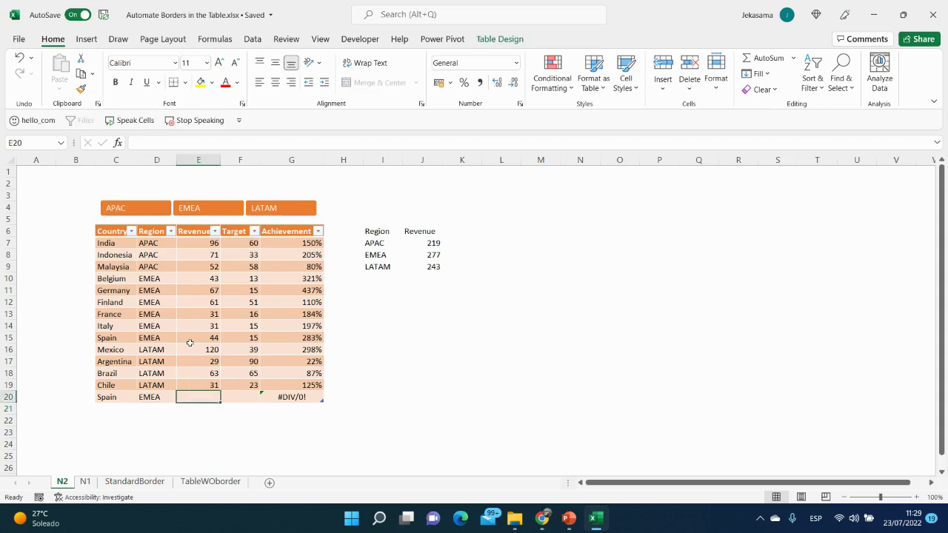
Step: Check the EMEA formula in the revenue summary and set Revenue to 150 in the new Spain row
left_click(432, 254)
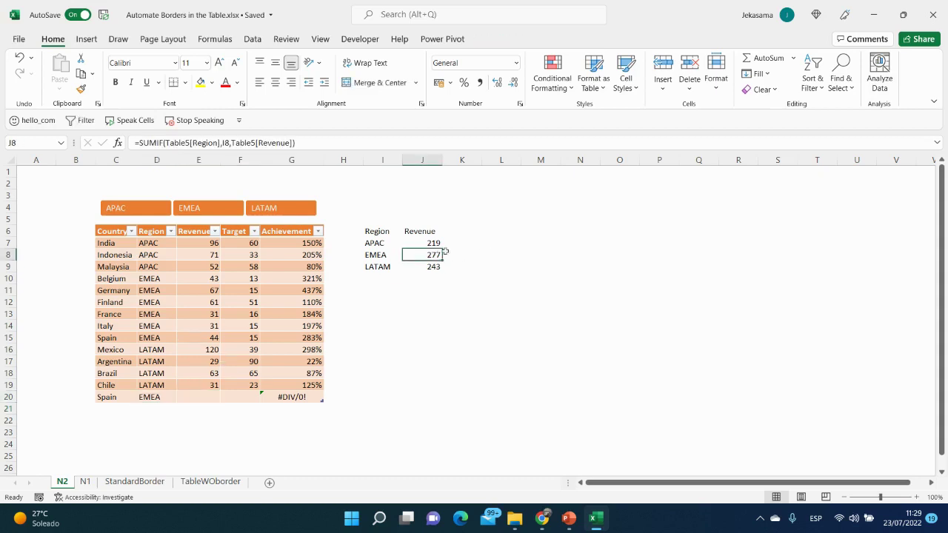
left_click(195, 397)
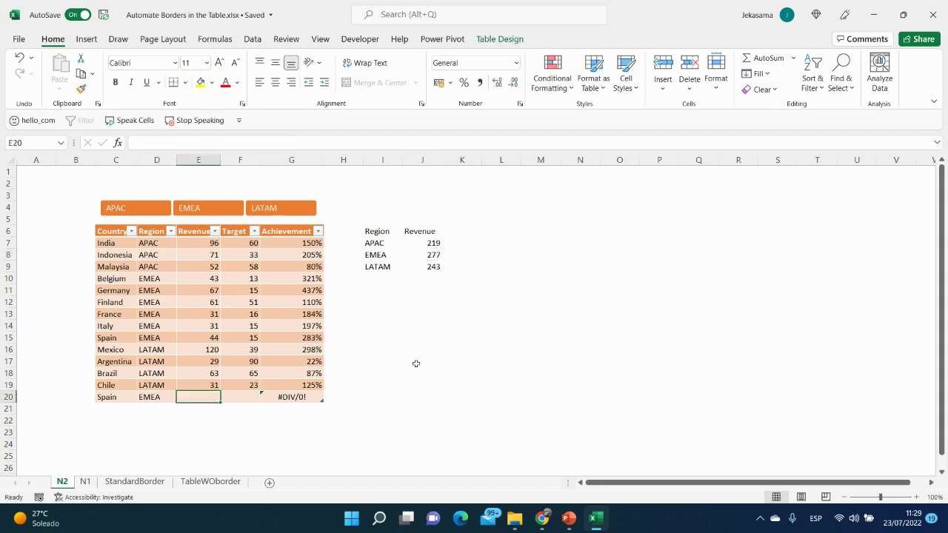
type("150")
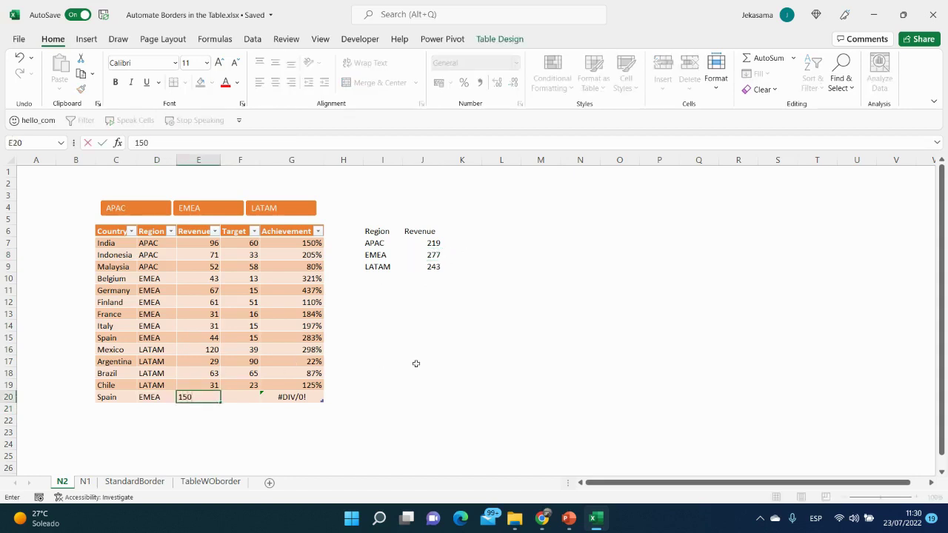
key("Return")
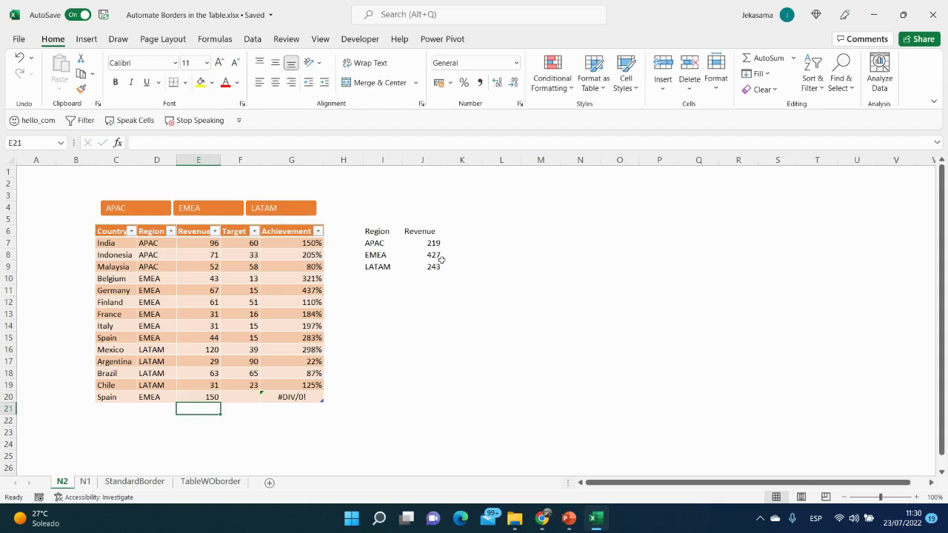